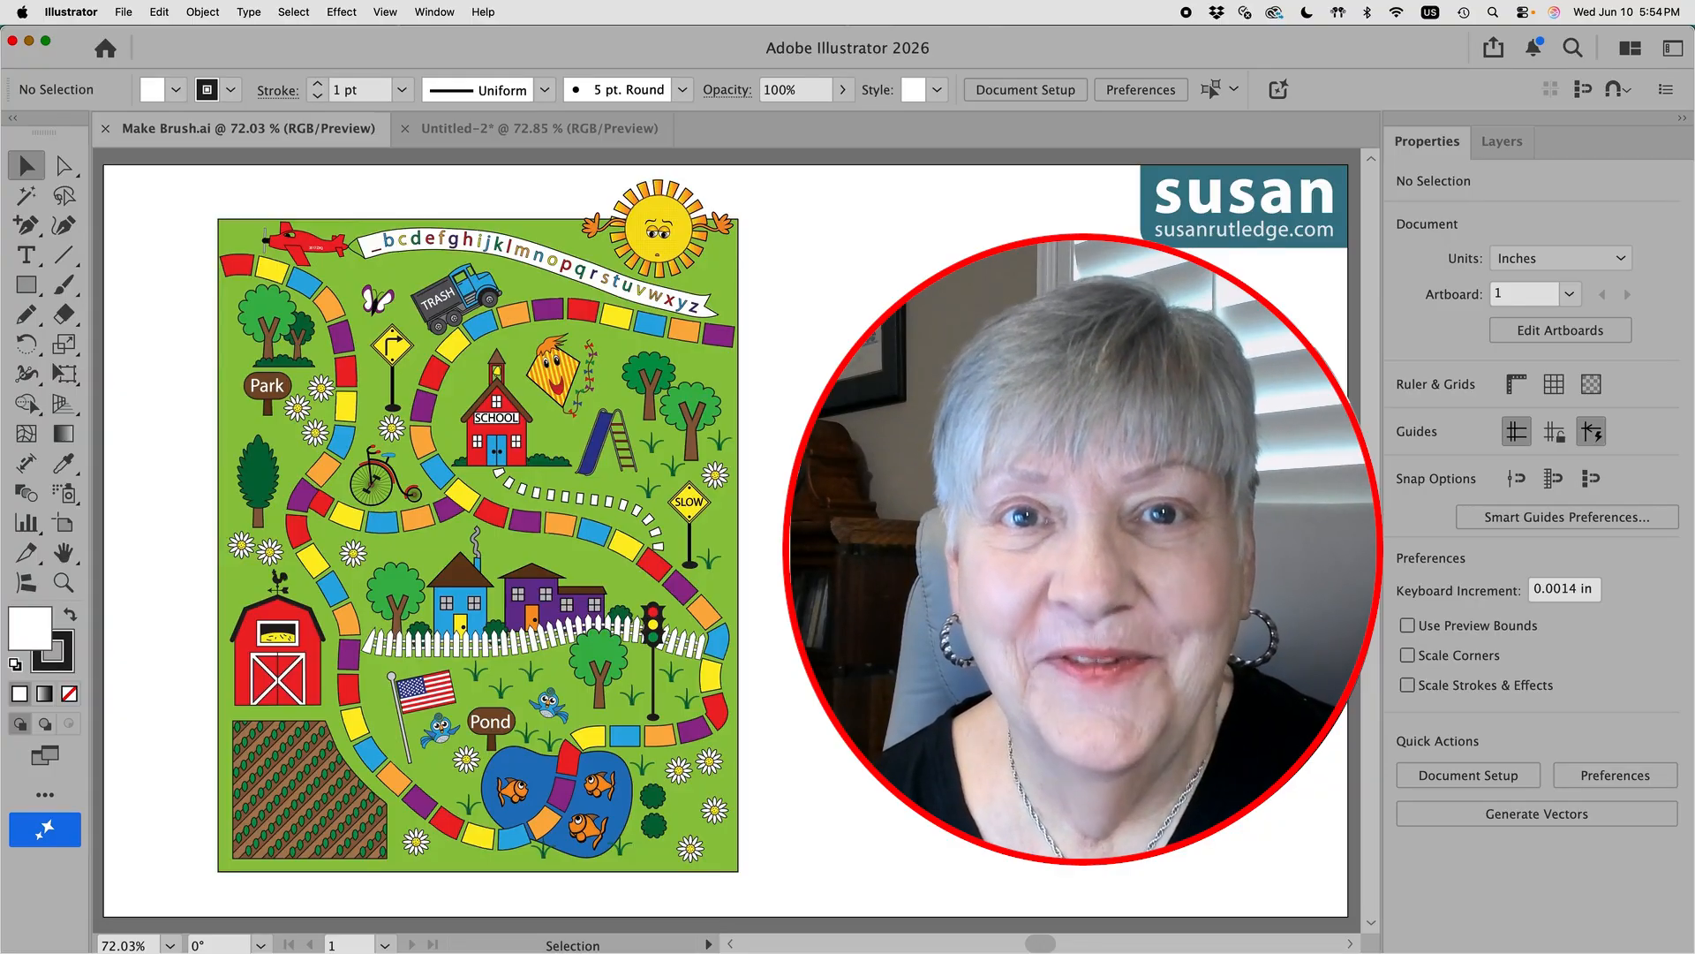
Step: Switch from Make Brush.ai to the blank Untitled-2 document
click(512, 129)
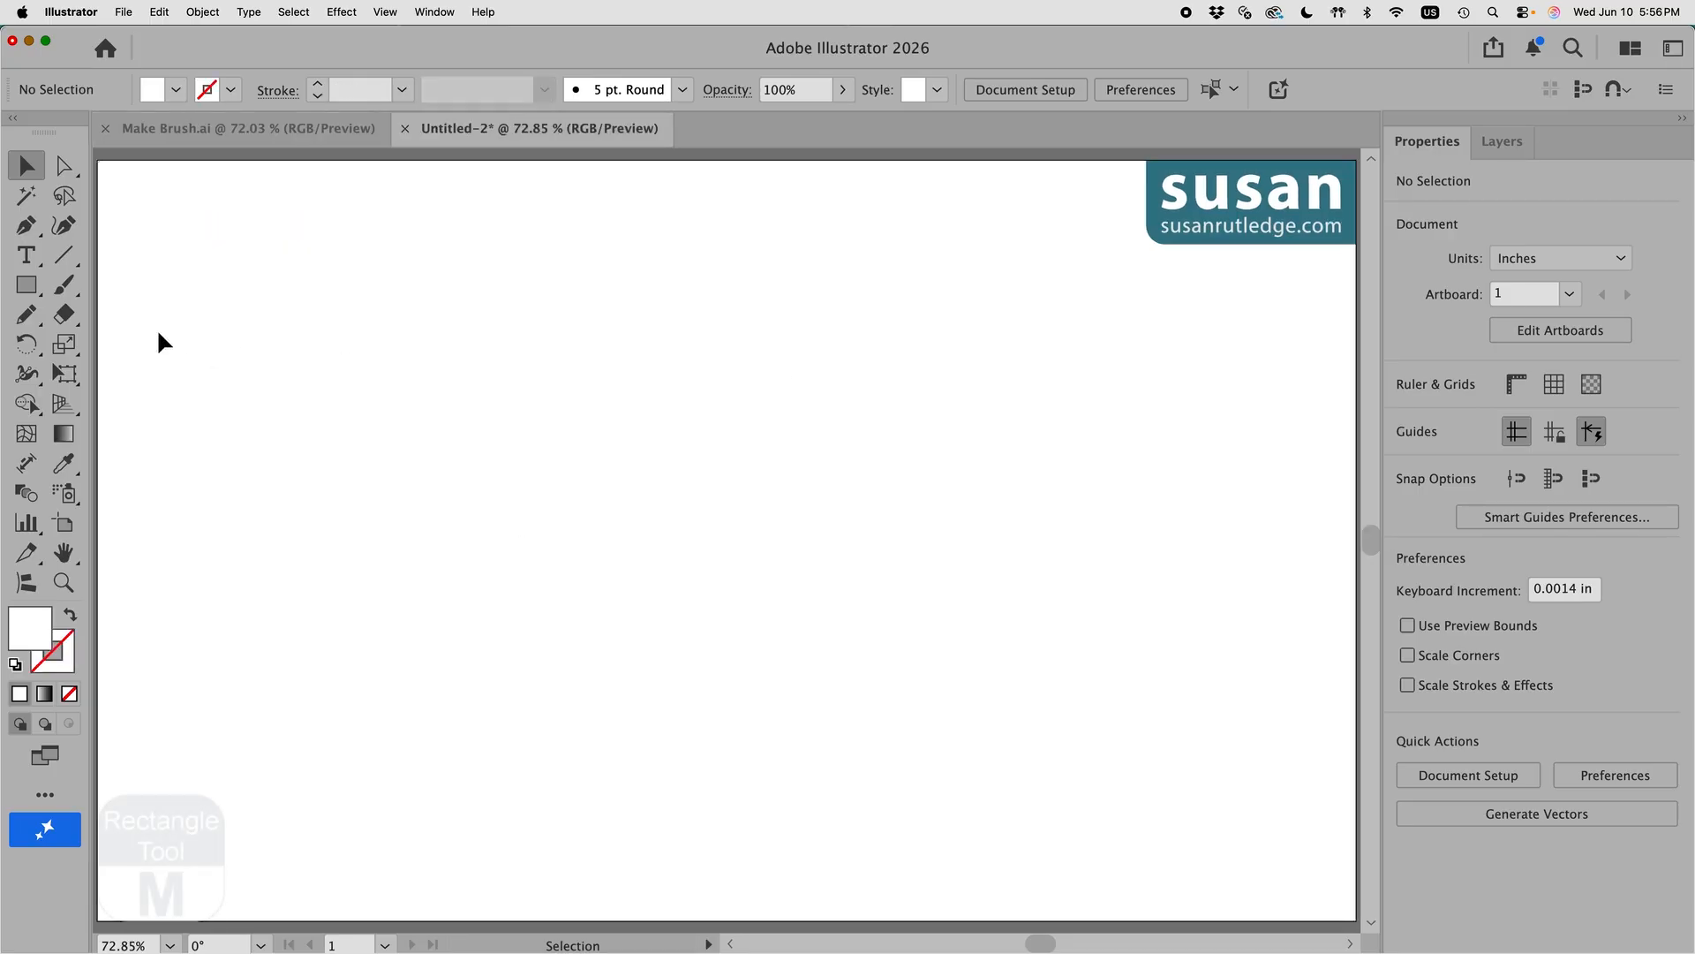
Step: Create a 1 in wide by 3 in tall rectangle with the Rectangle tool
key(m)
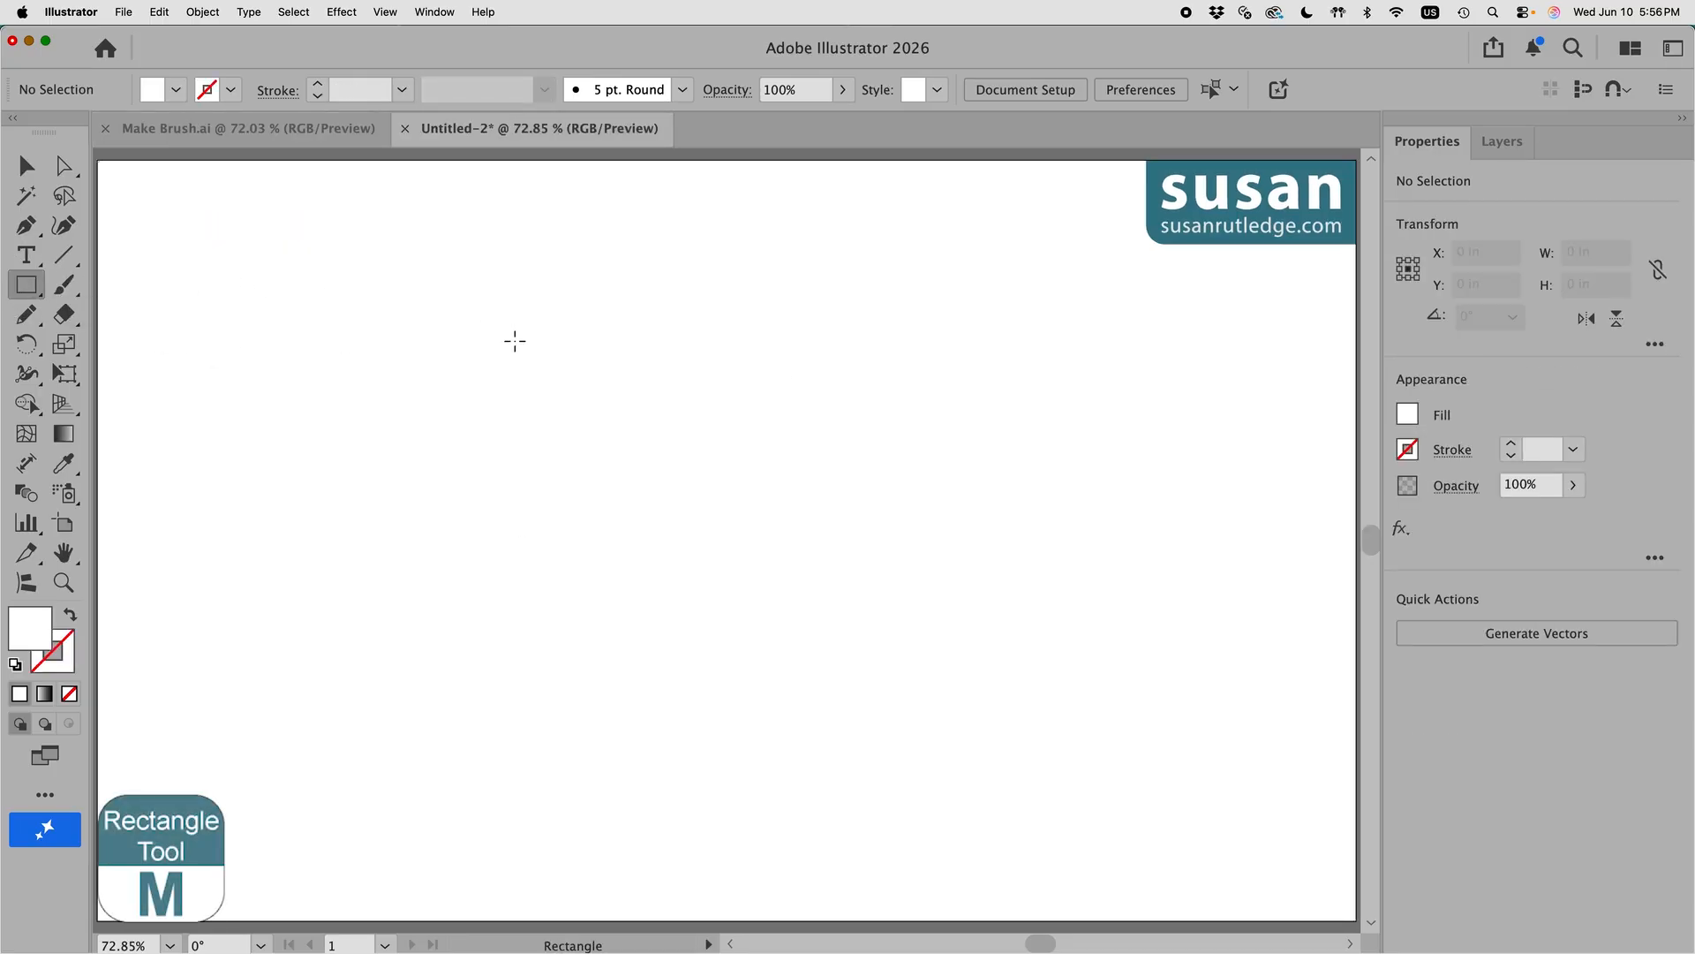
click(515, 341)
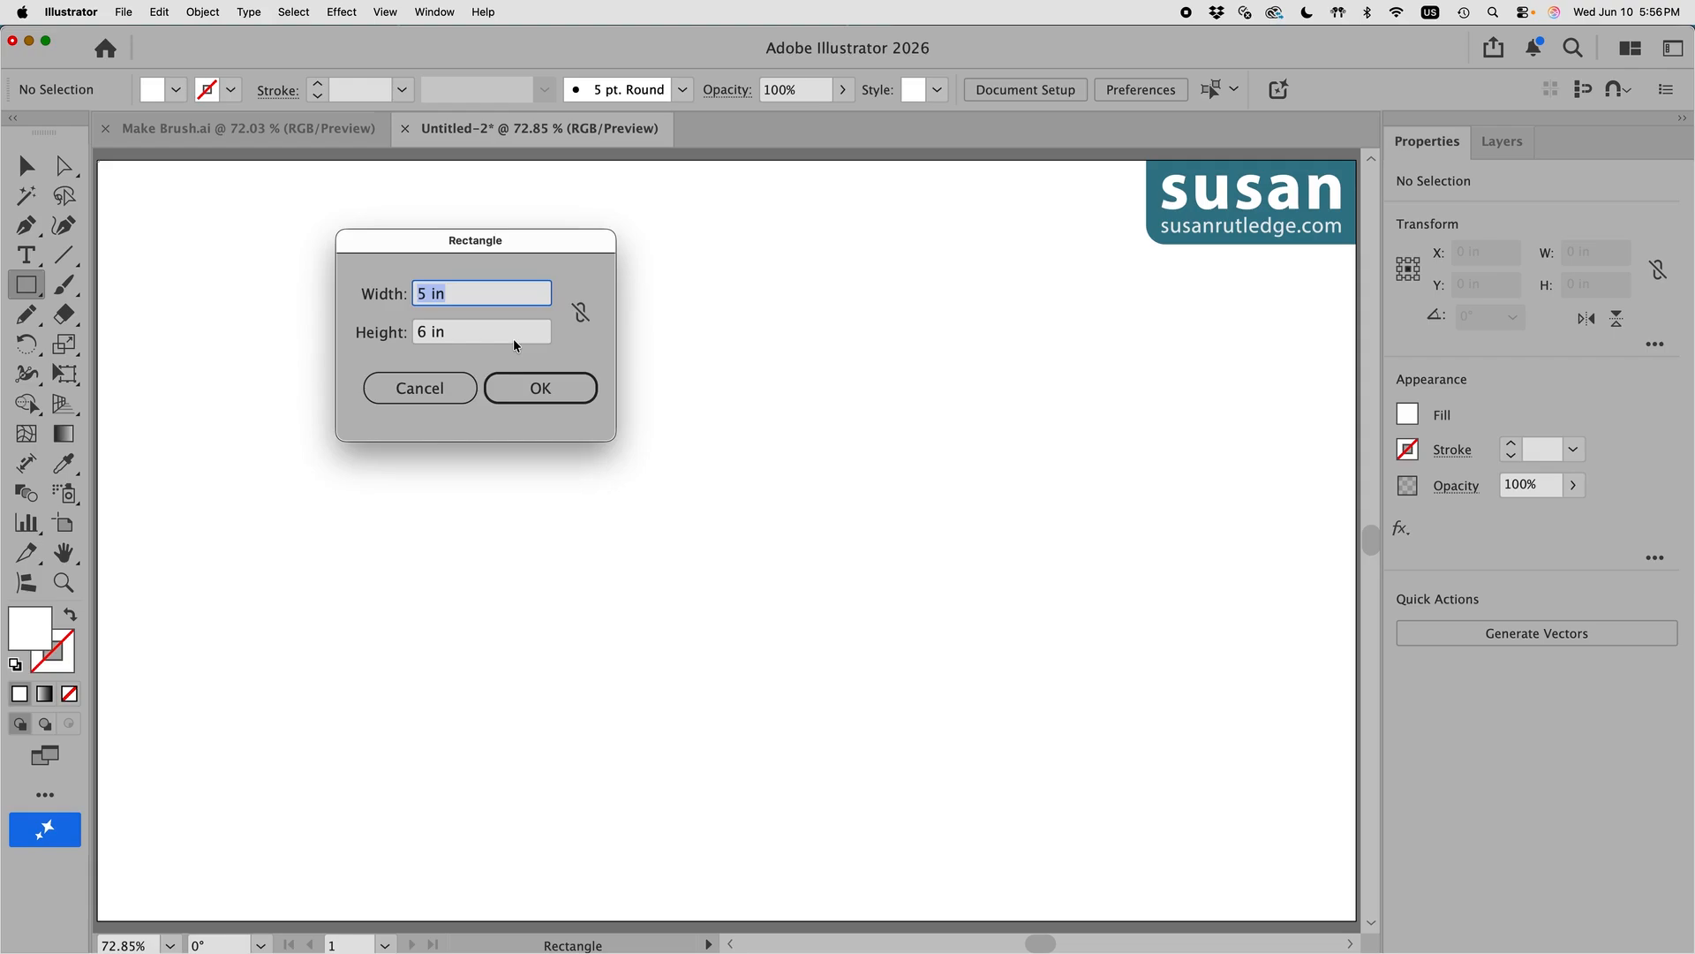
text(1)
key(Tab)
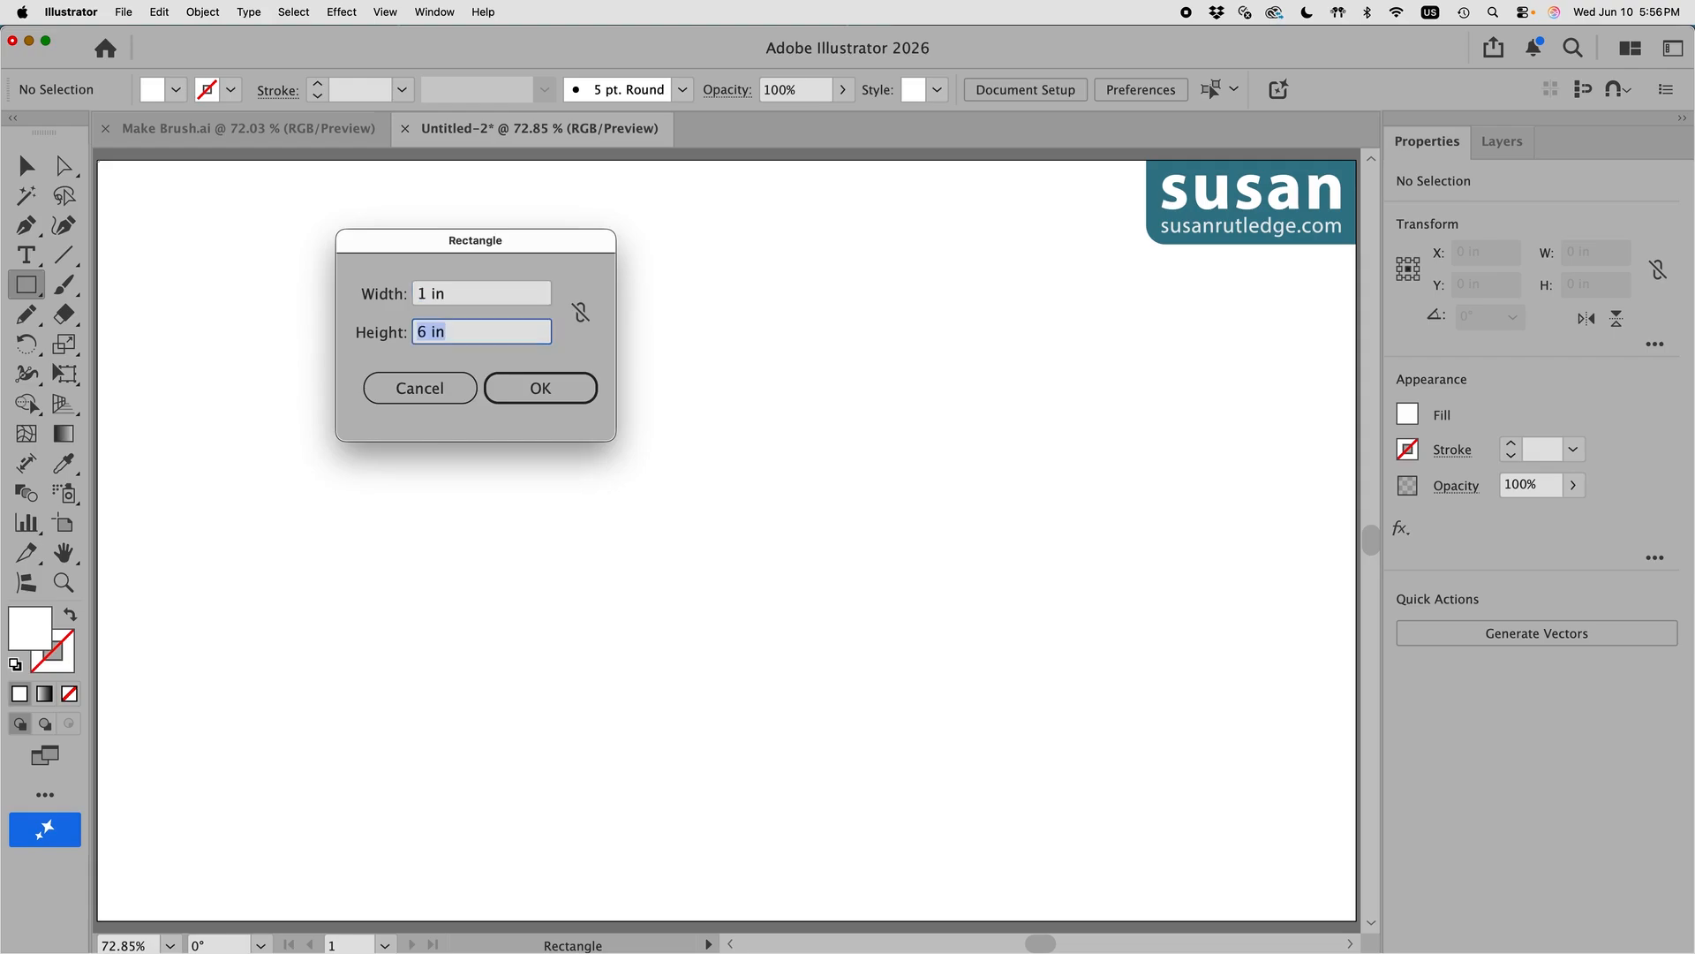
text(3)
click(543, 392)
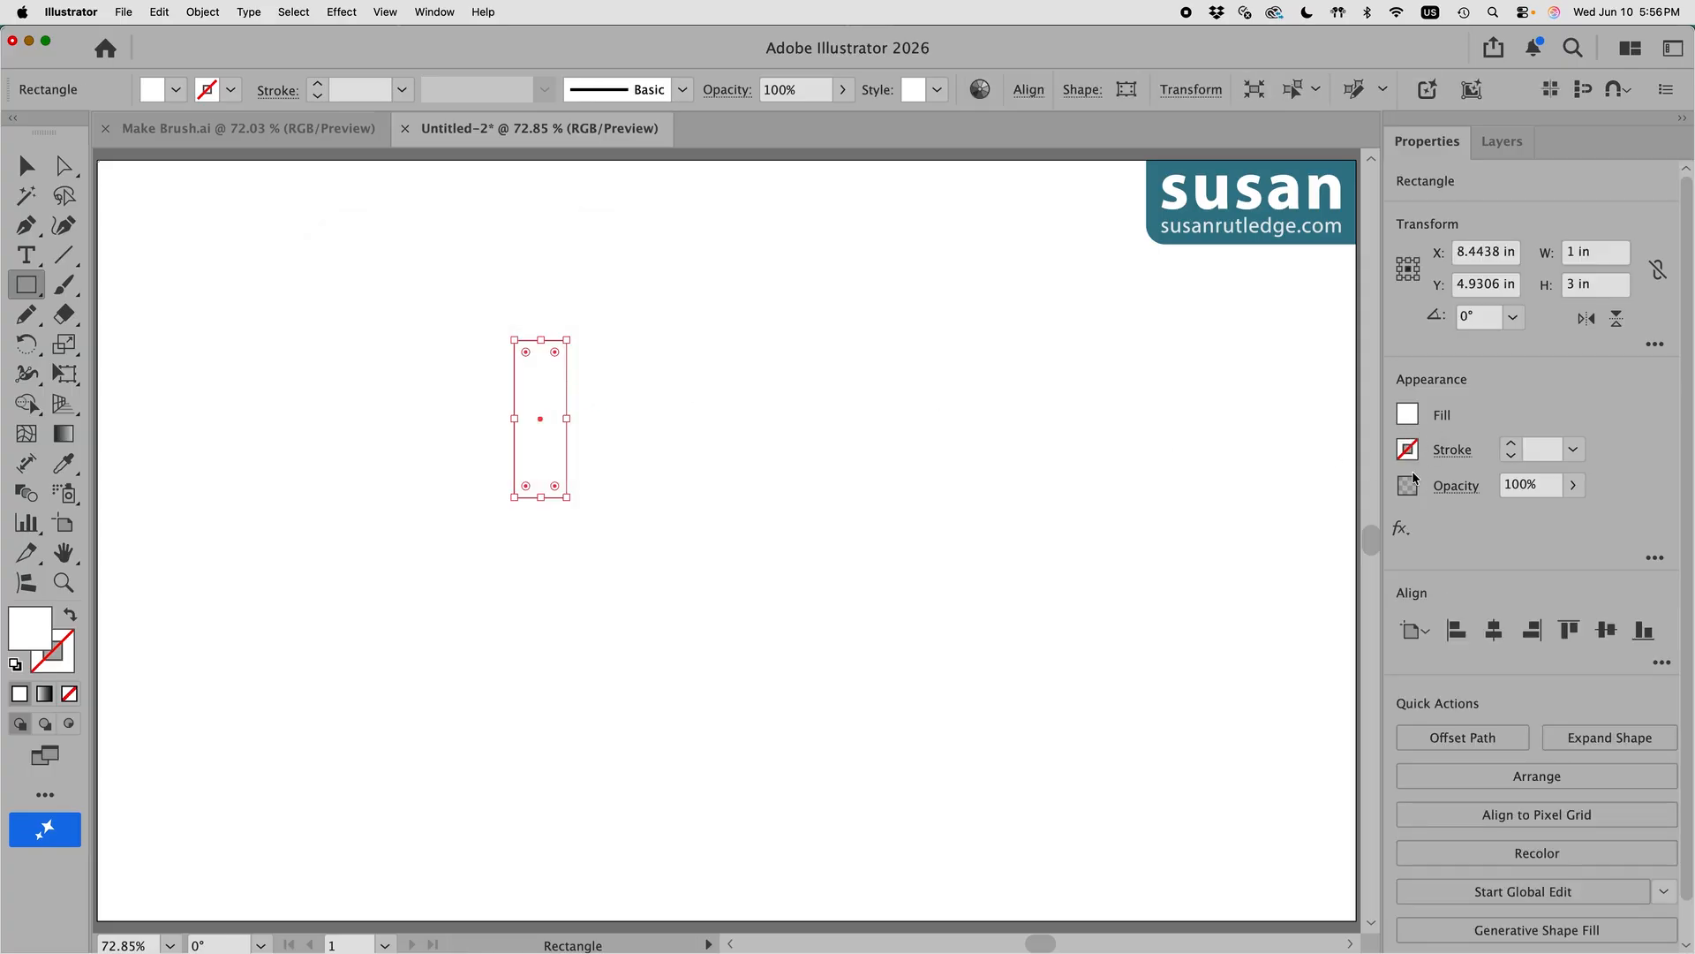
Step: Give the rectangle a black stroke with 3 pt weight
click(1407, 450)
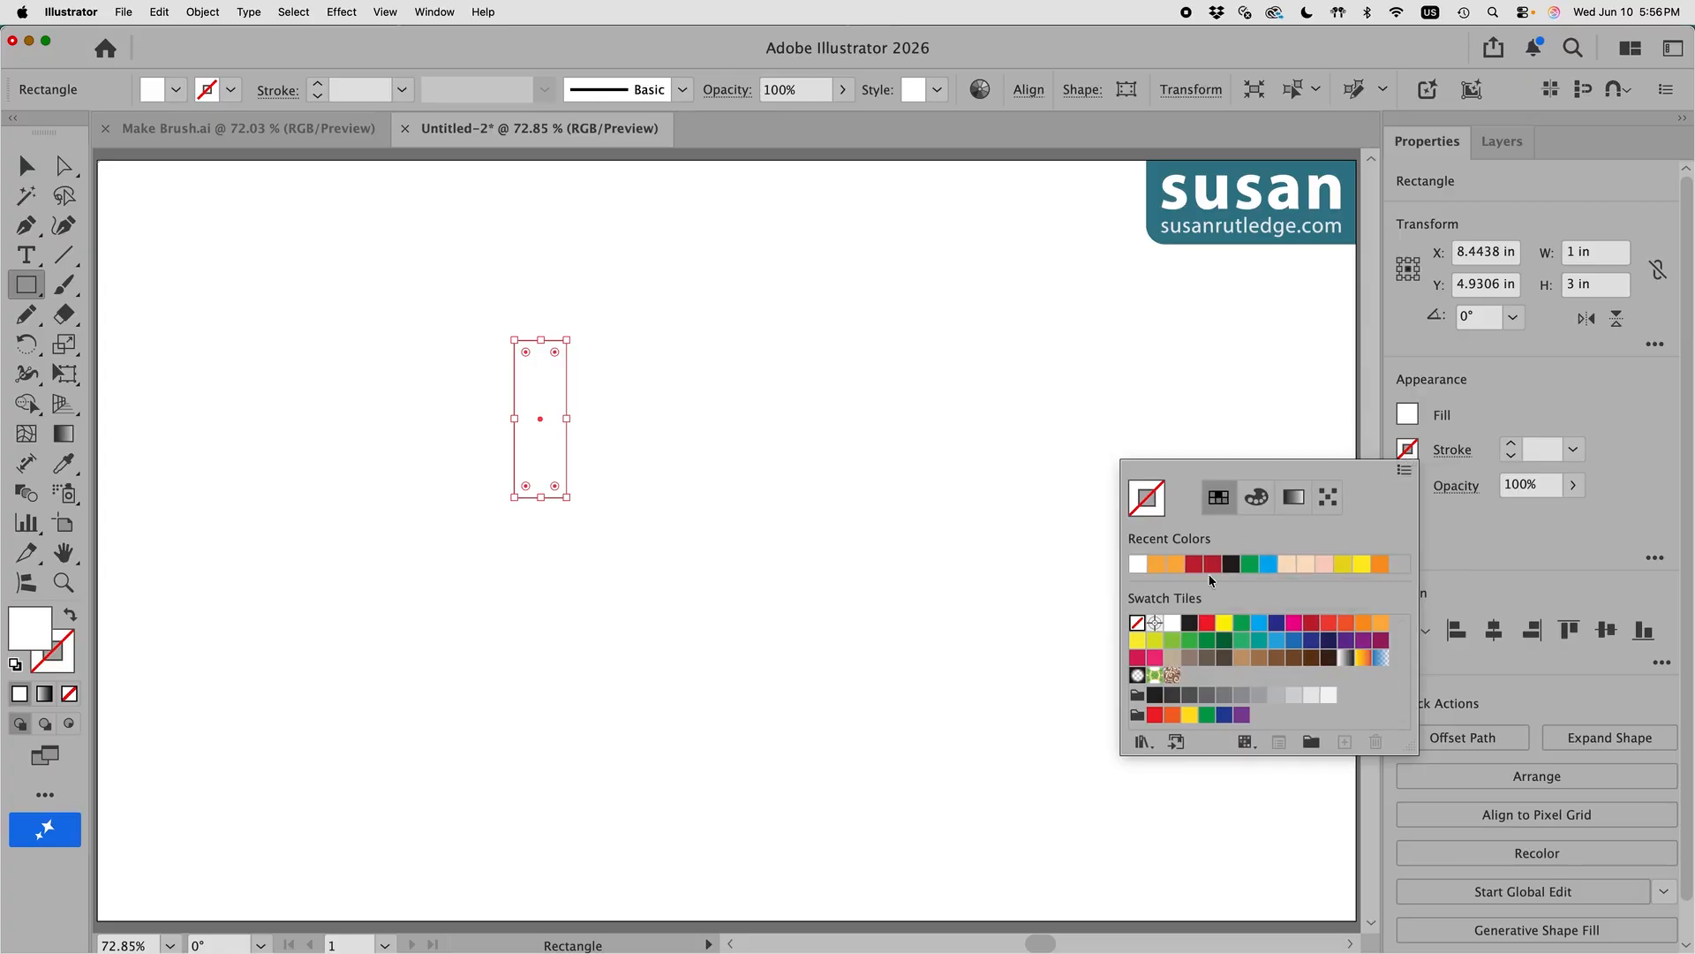
click(1189, 623)
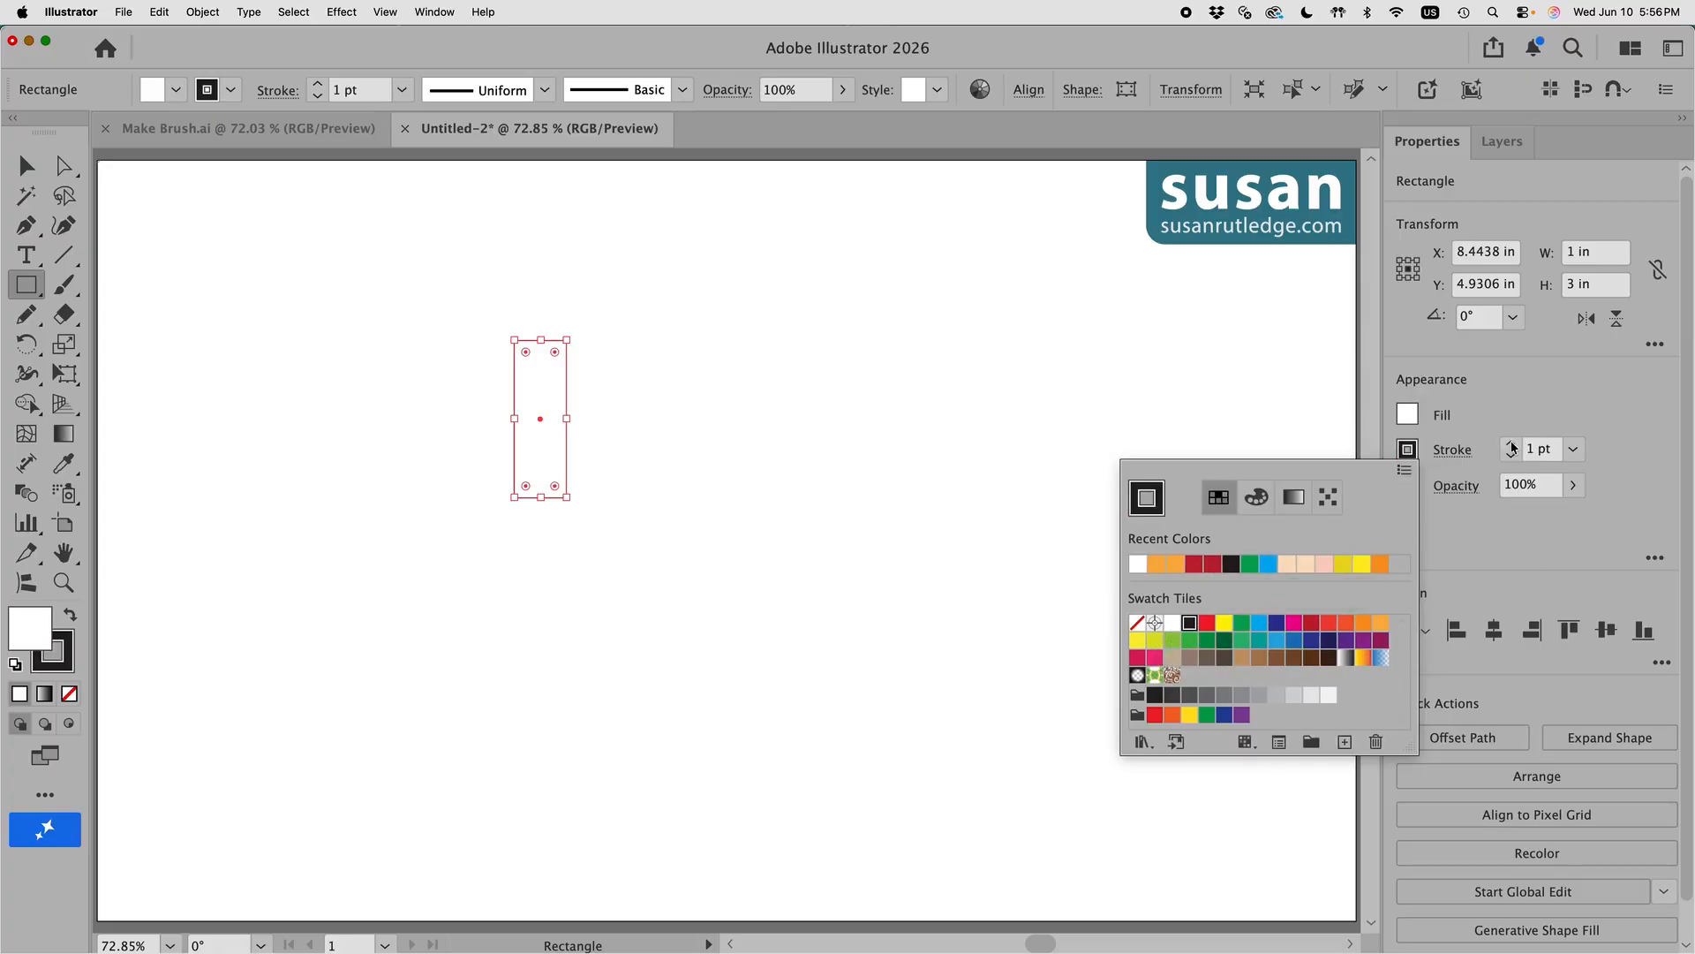
click(1512, 445)
click(1511, 445)
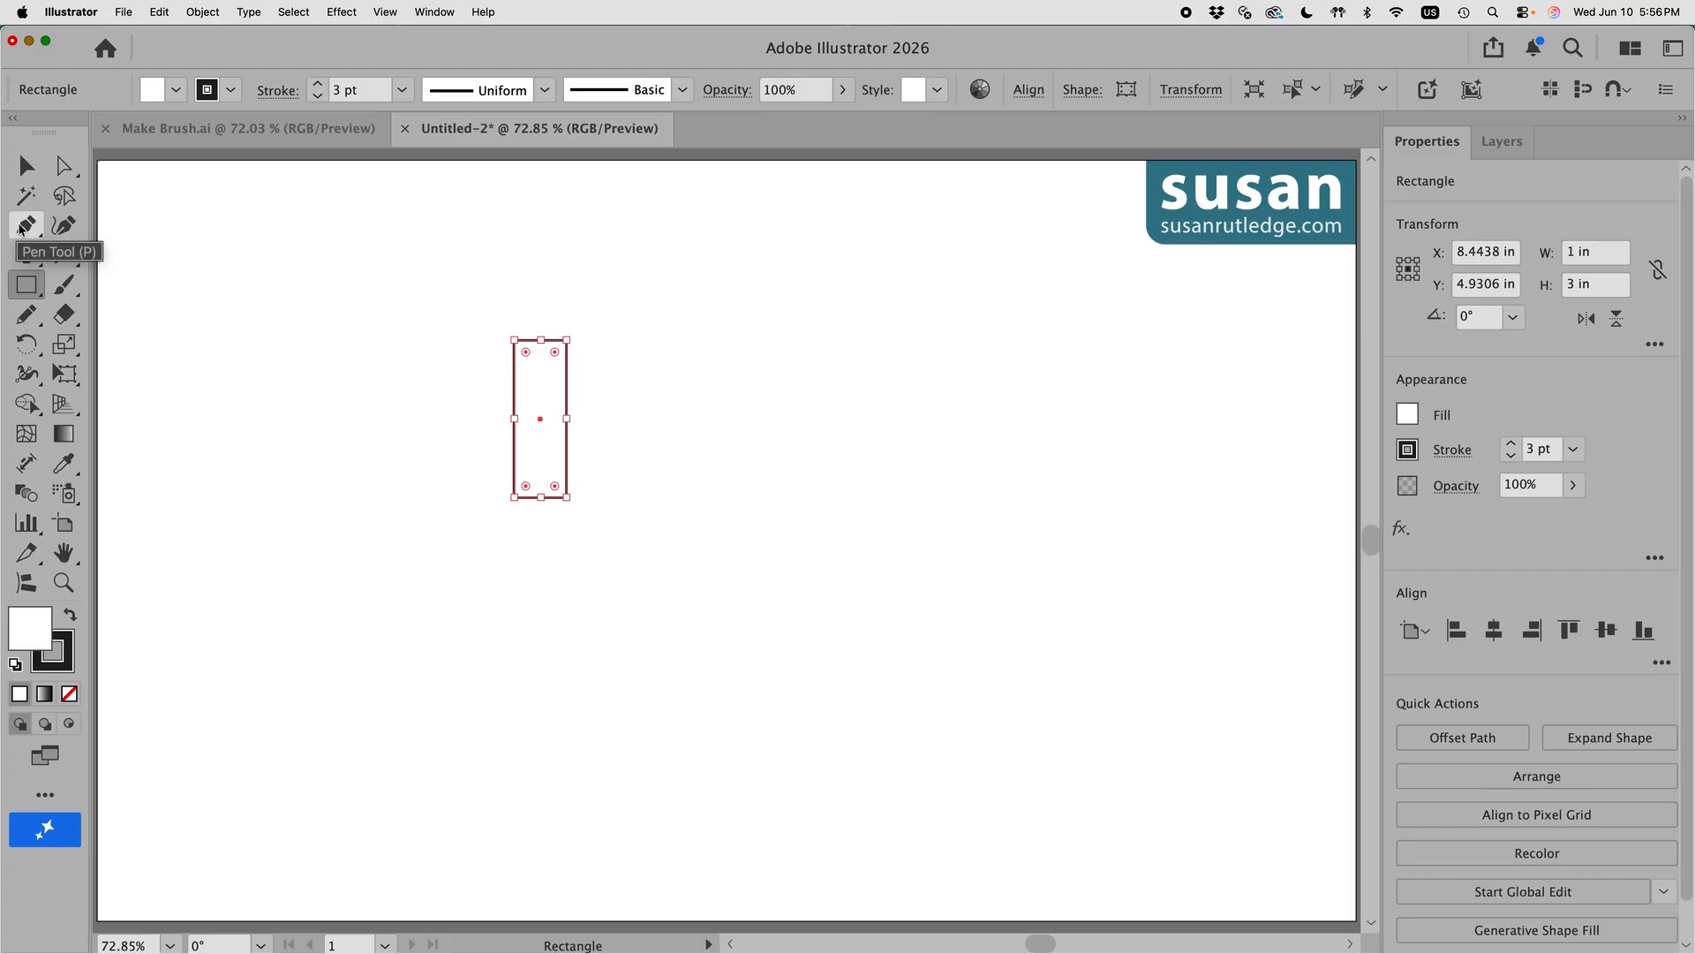
Step: Add an anchor point at the rectangle's top midpoint and turn off Smart Guides
click(24, 230)
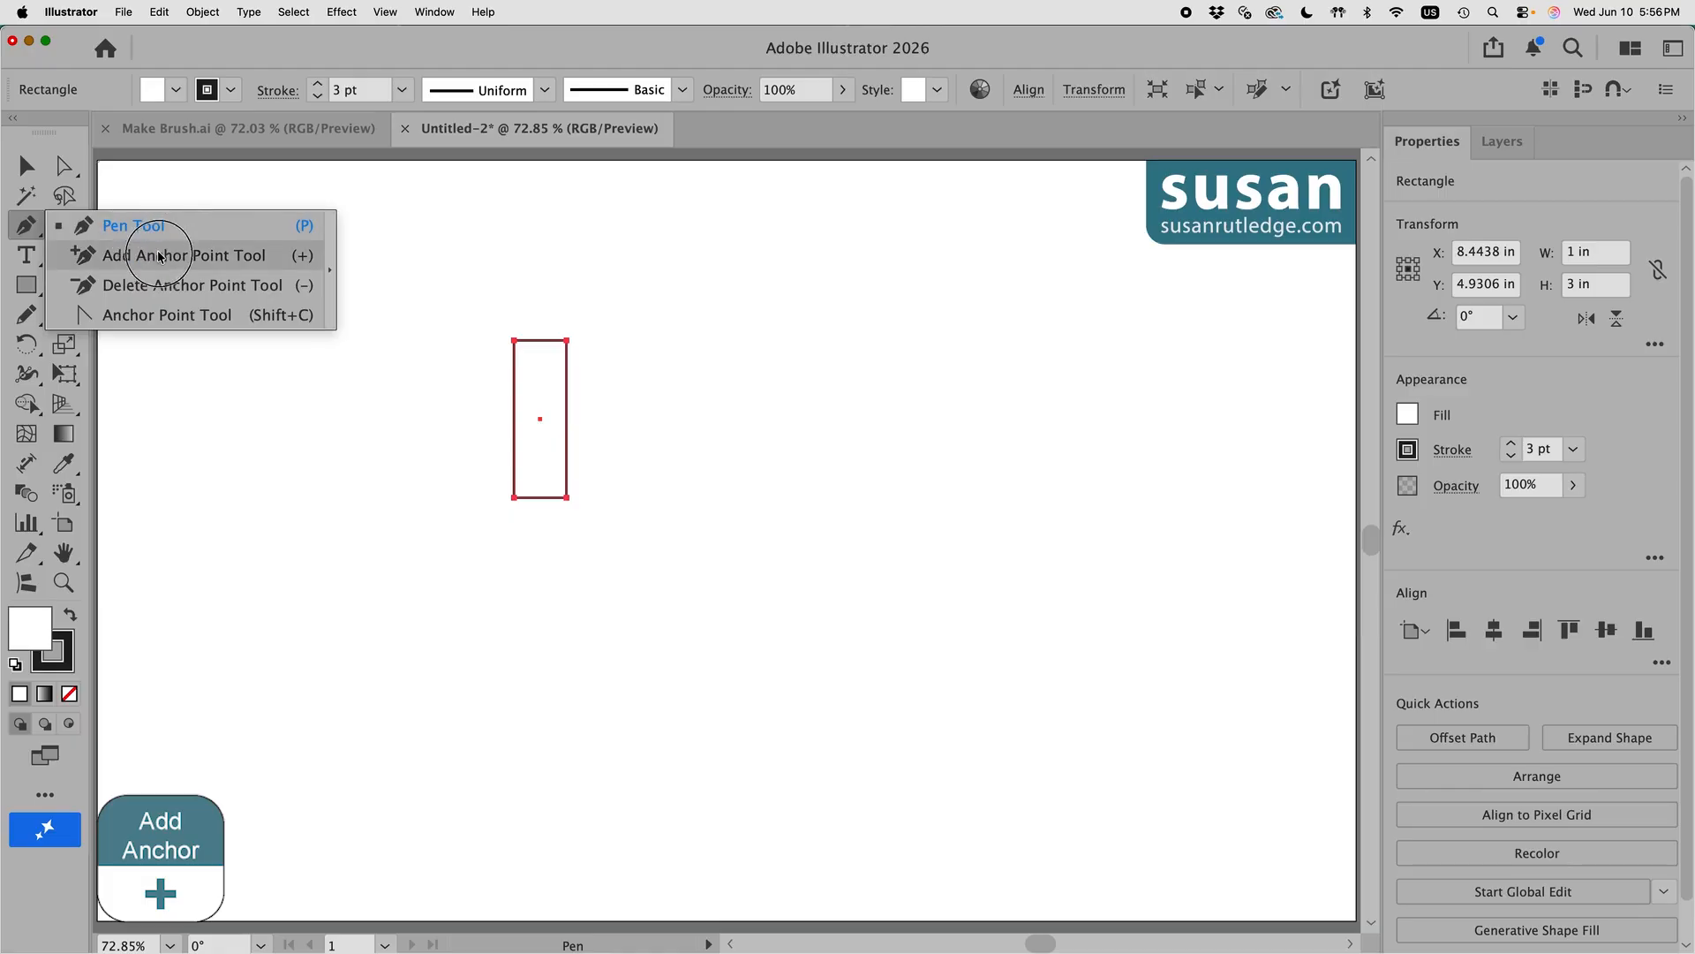
click(234, 256)
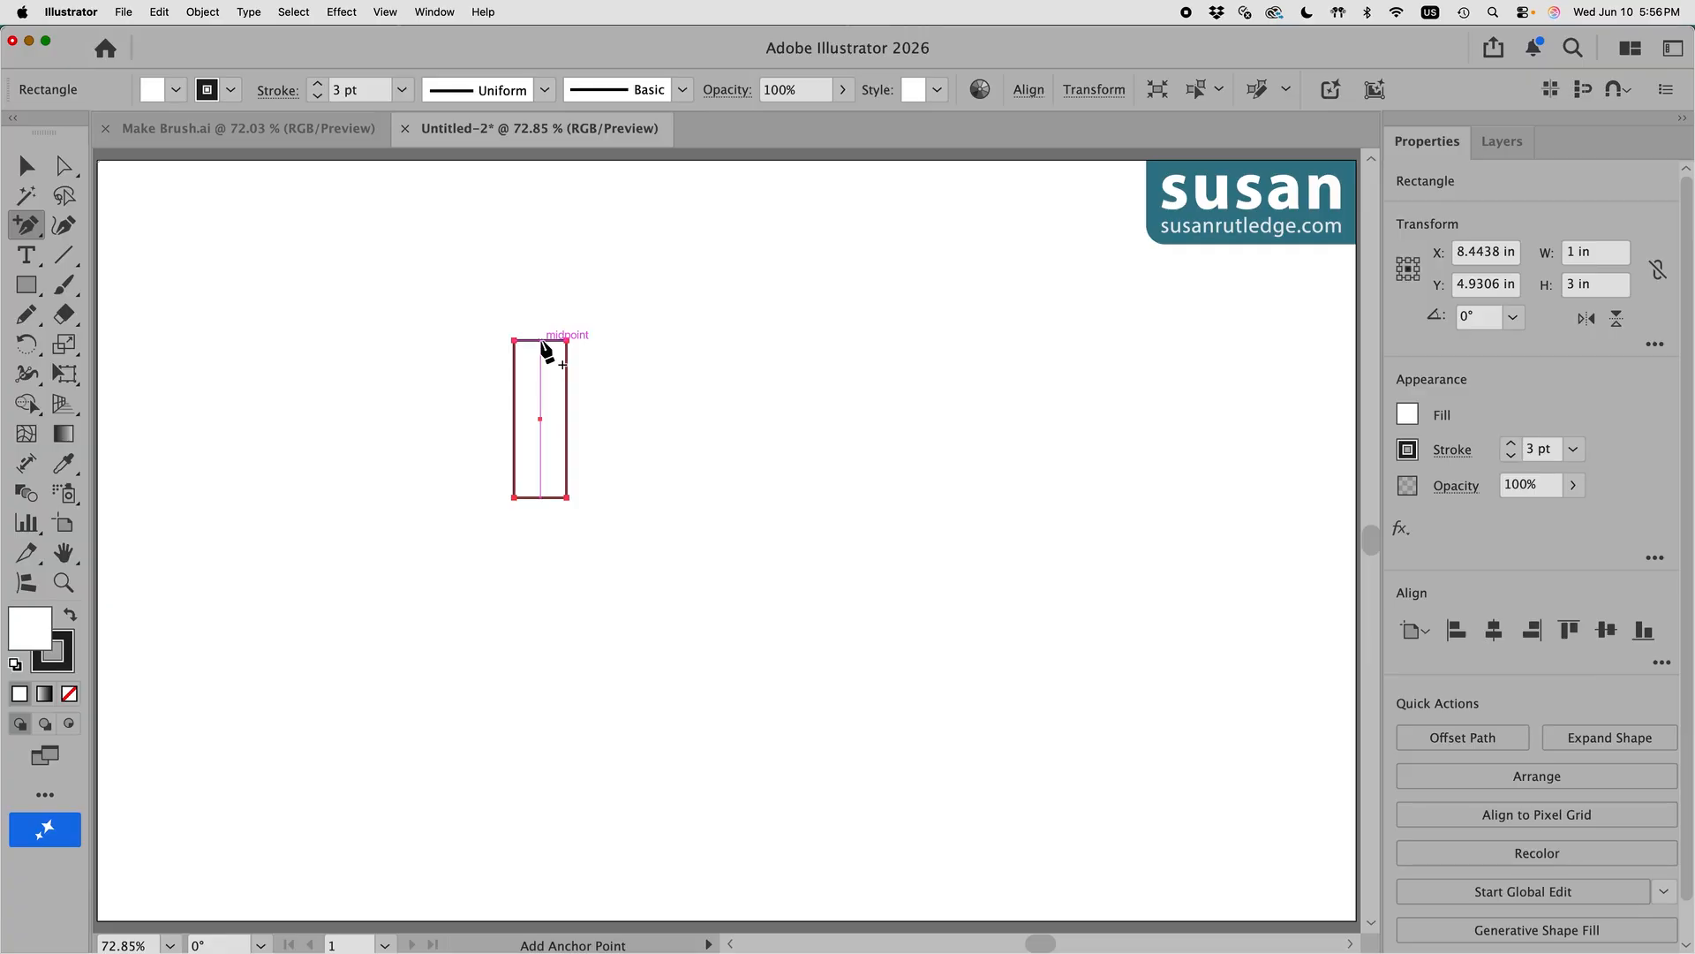
click(541, 341)
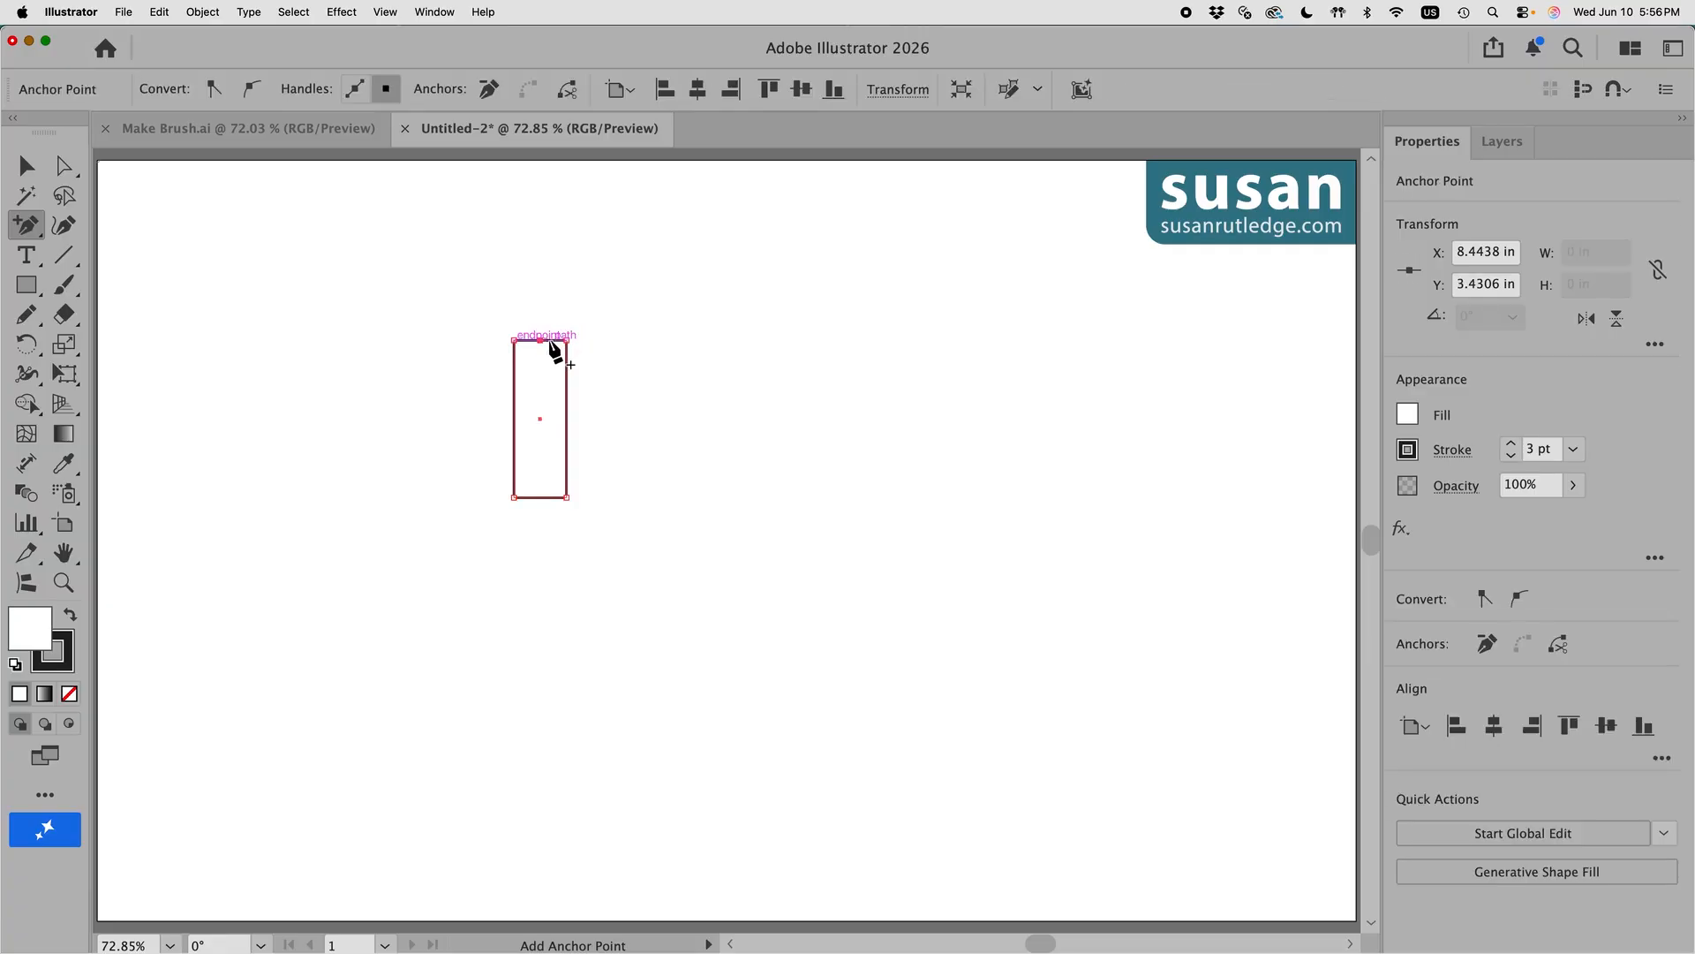
click(385, 13)
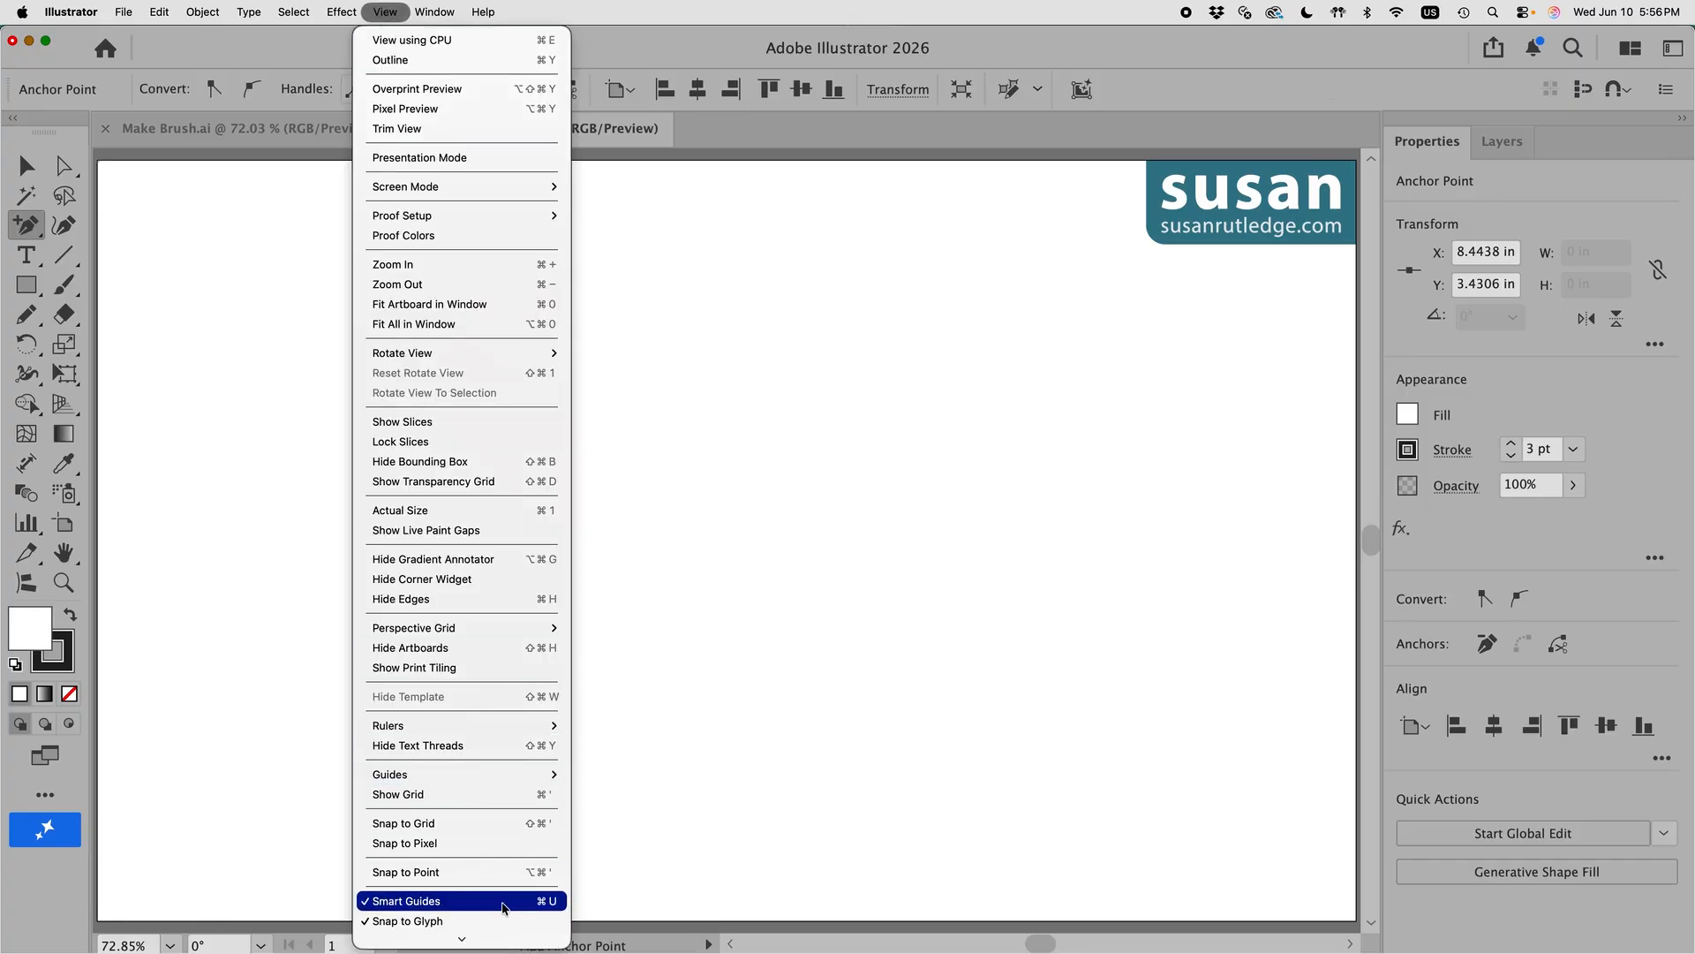
click(510, 901)
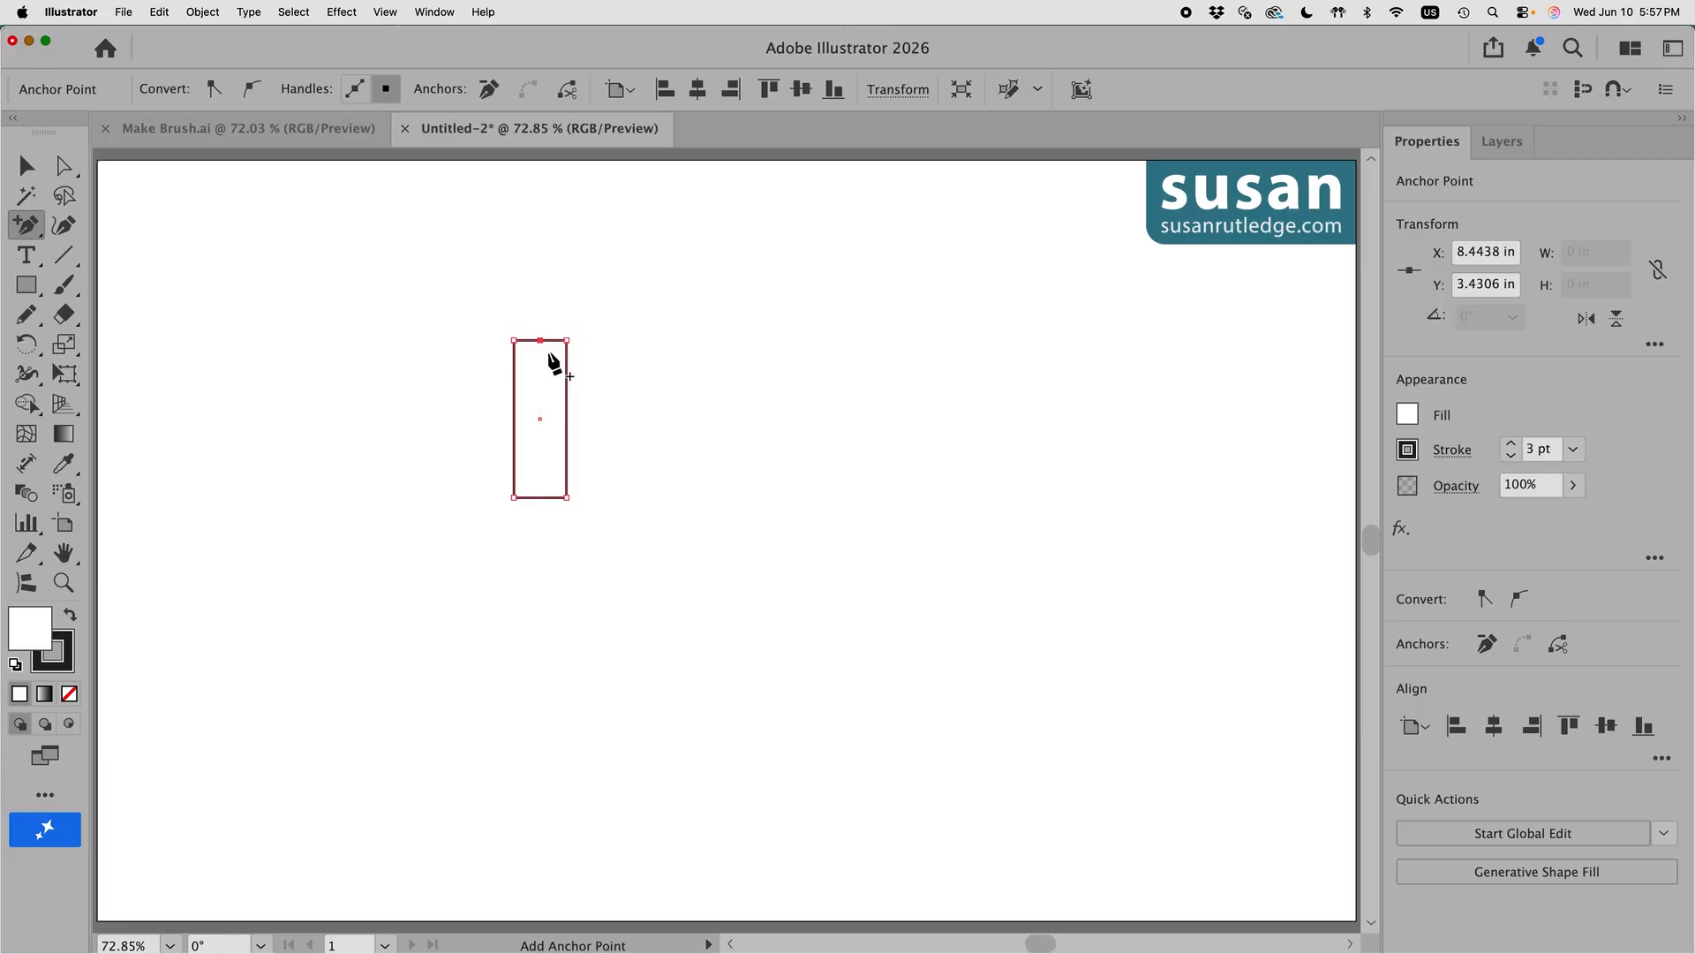
Step: Move the new top anchor with Vertical -0.5 in to form a pointed peak
click(202, 11)
mouse_move(210, 40)
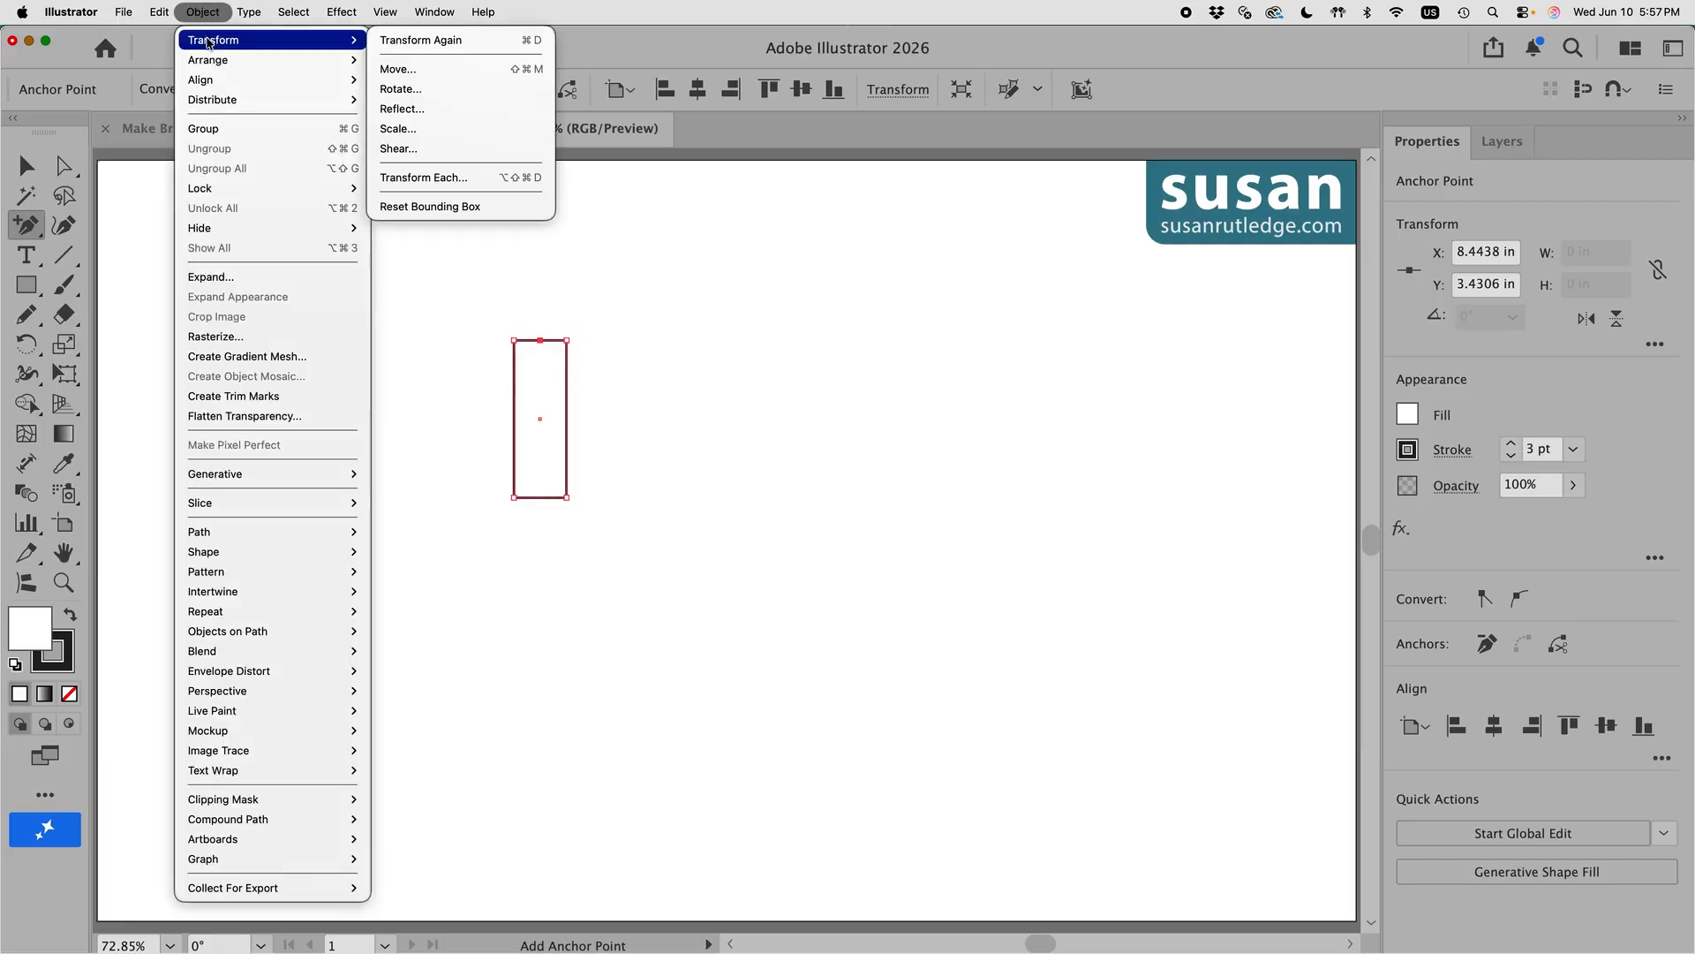
click(397, 69)
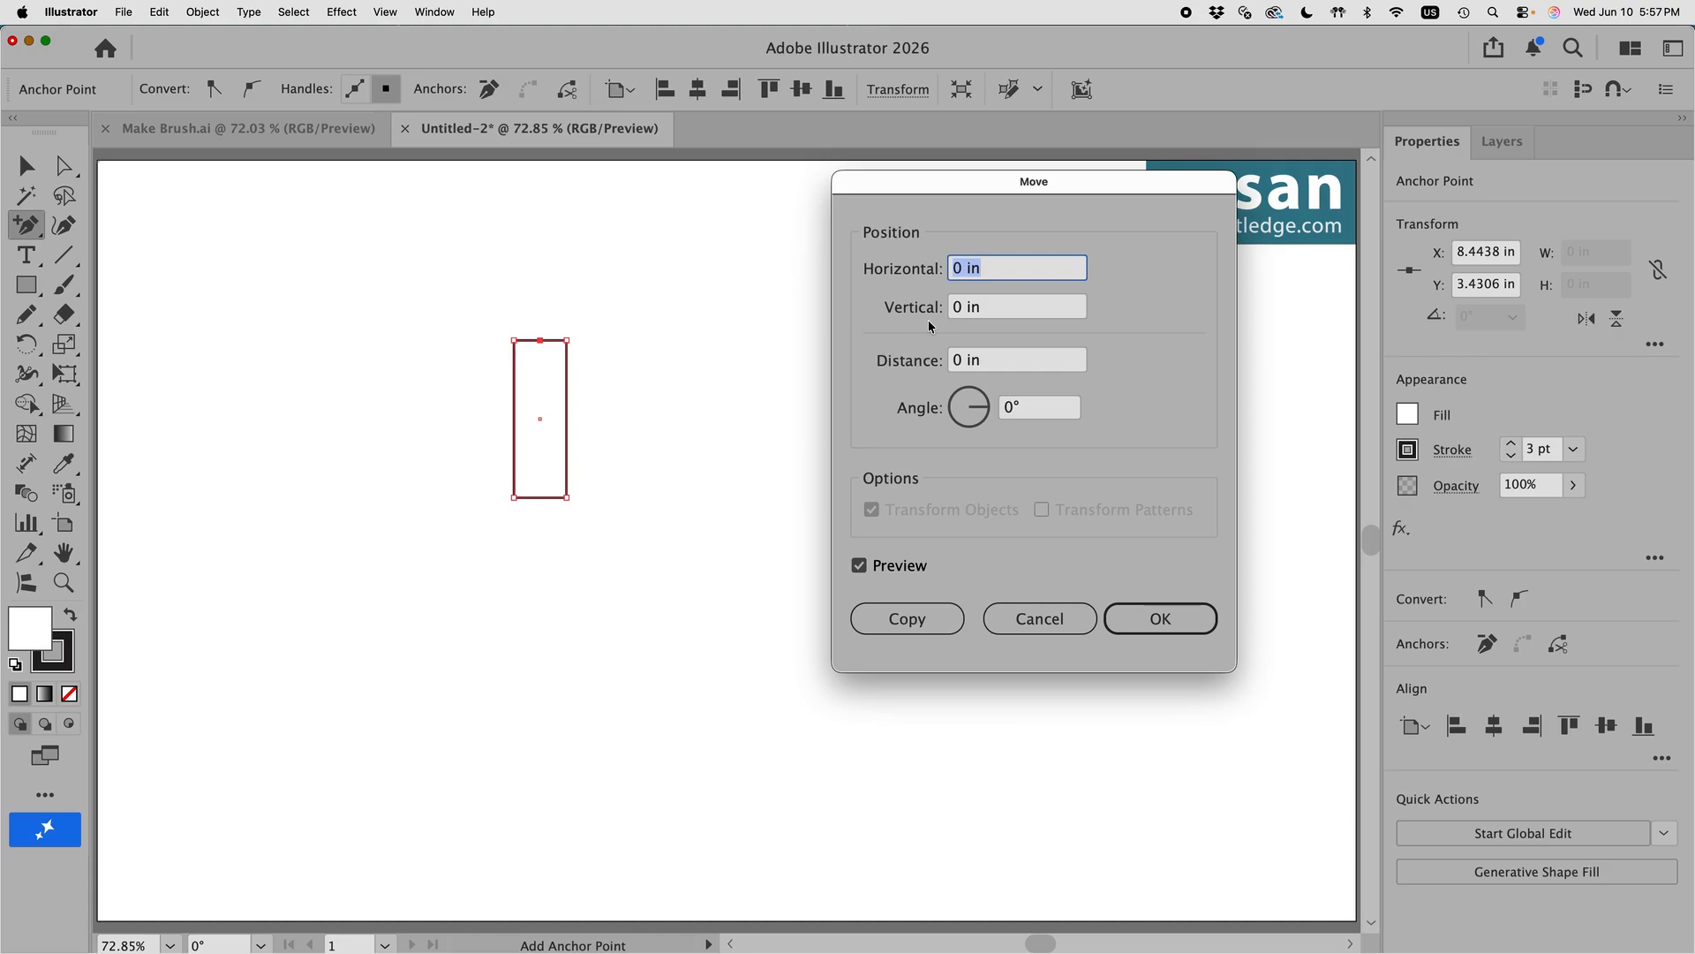
key(Tab)
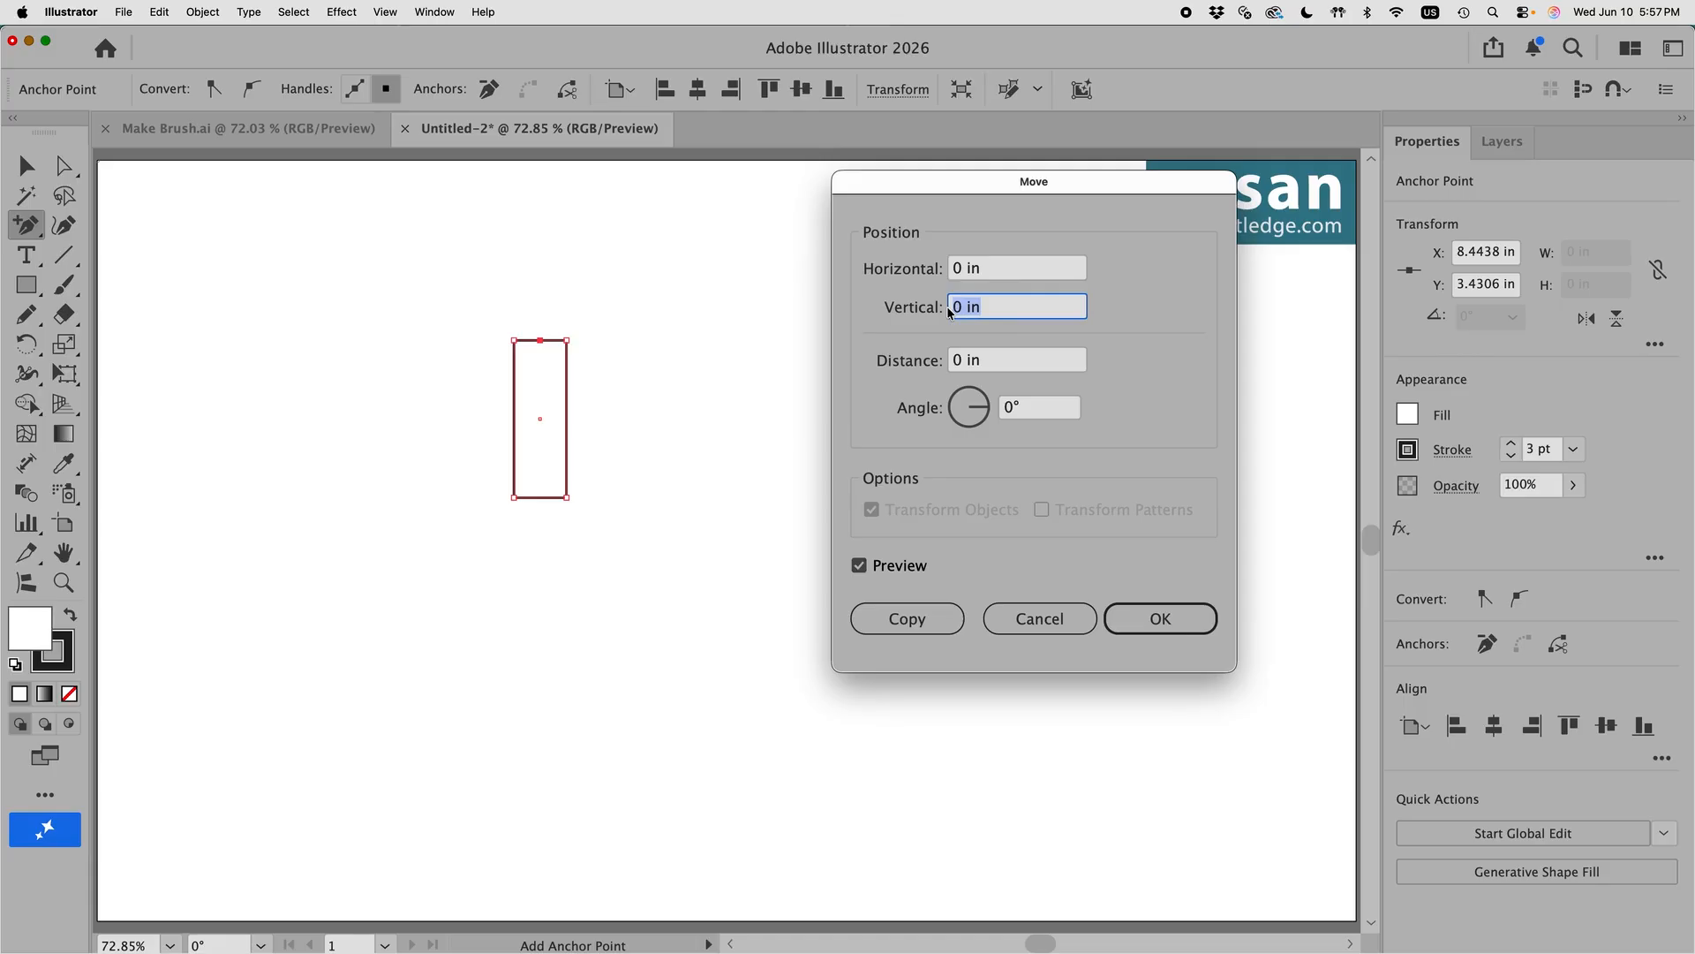
text(-.5)
click(1167, 618)
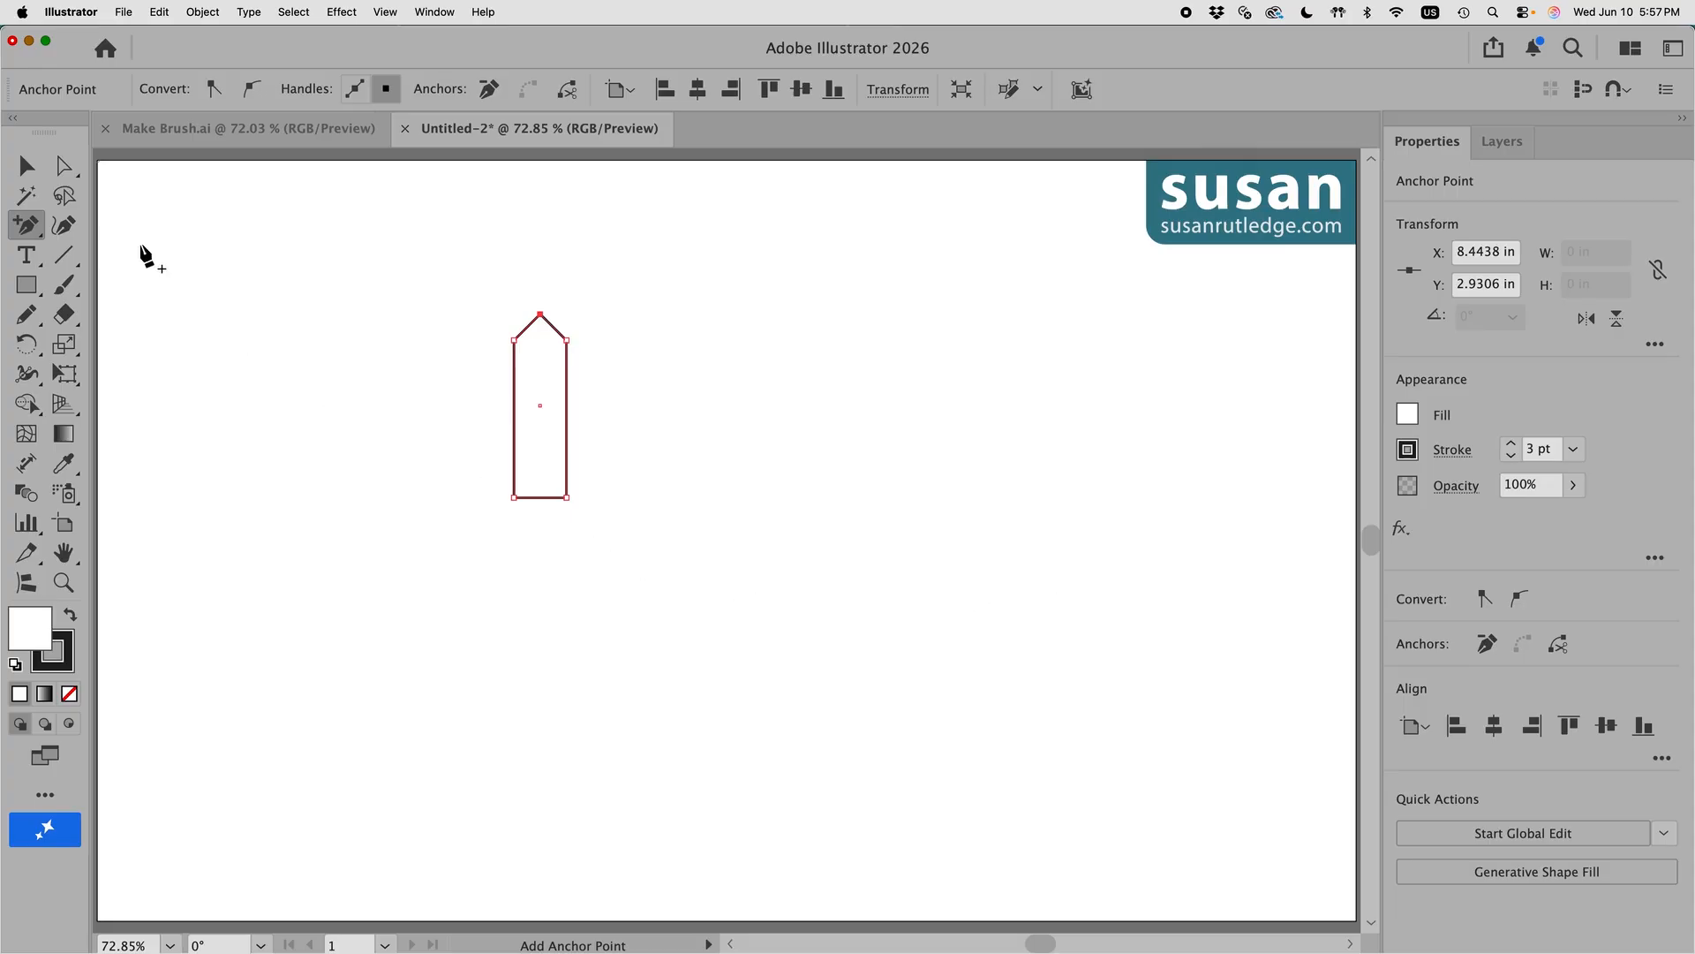
click(21, 167)
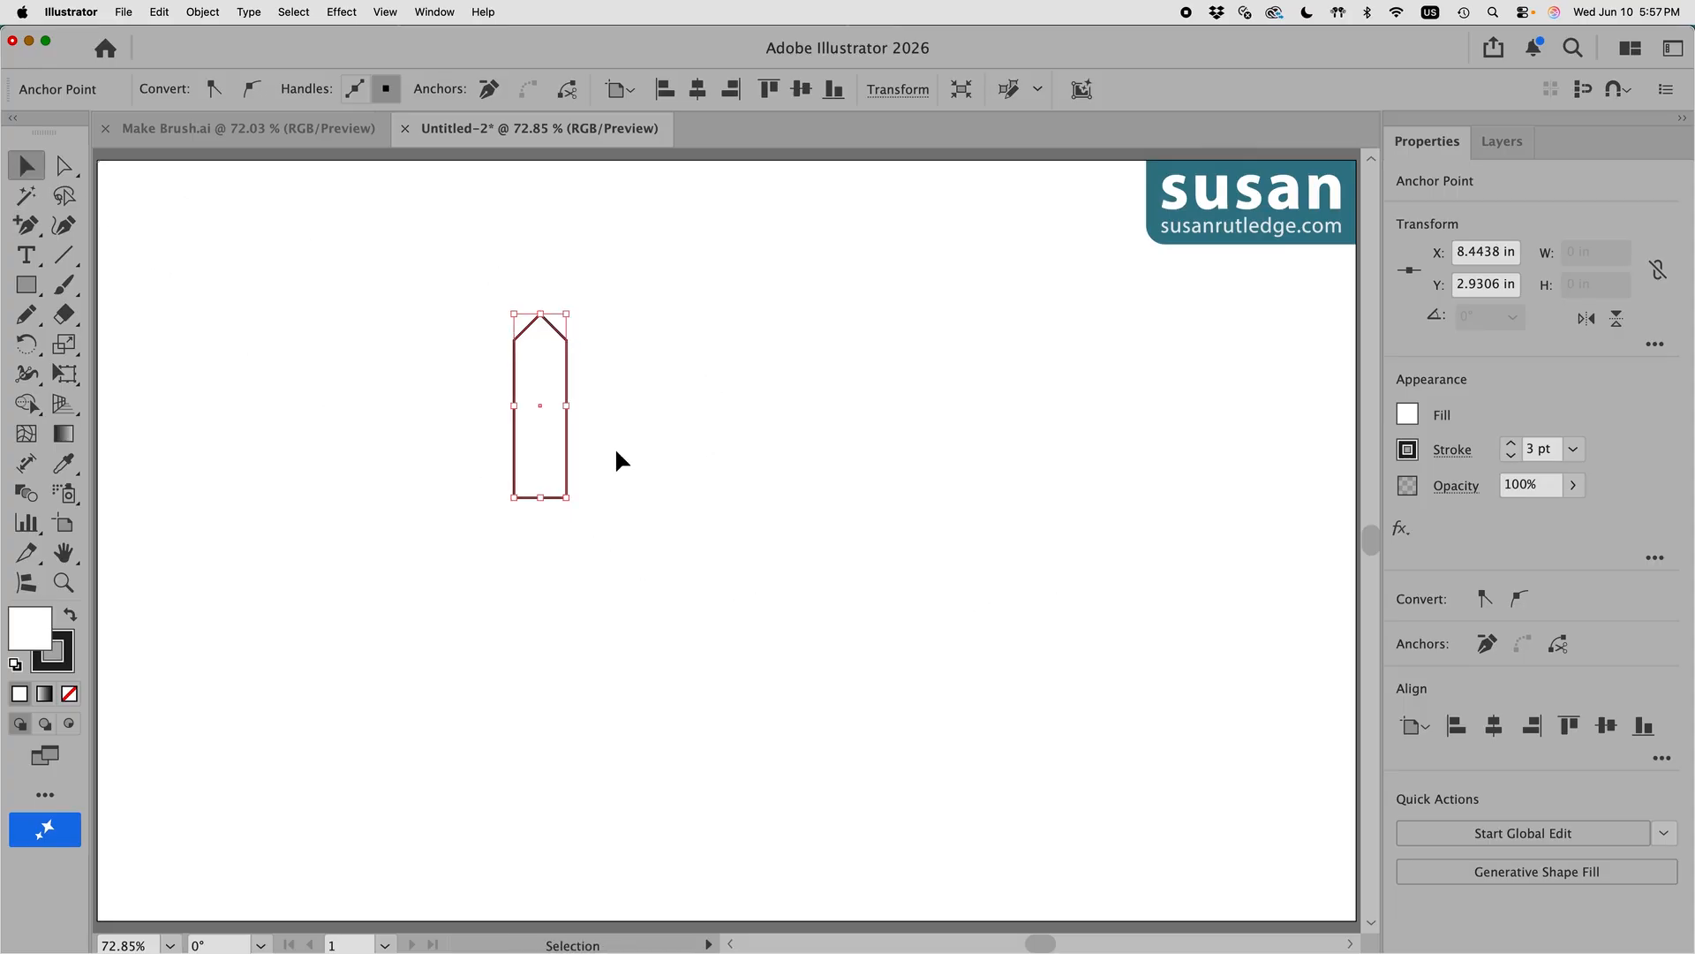
Step: Copy the picket 1 in to the right and repeat twice for a row of four
key(alt)
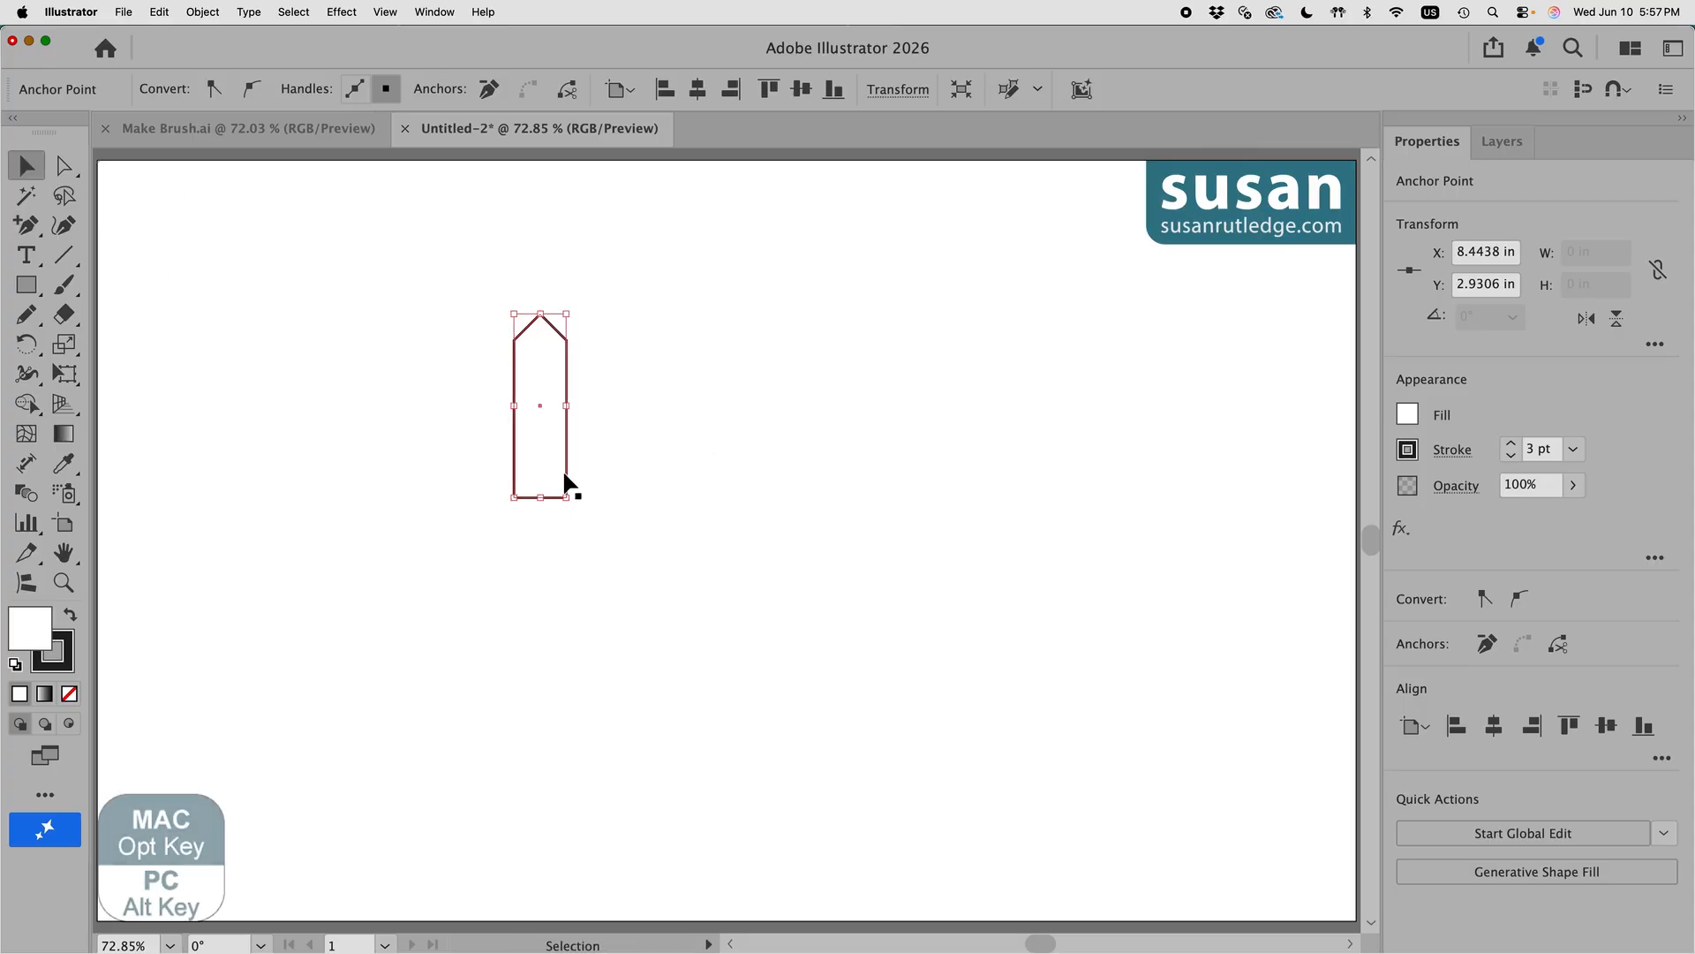
drag(567, 481, 621, 483)
key(shift)
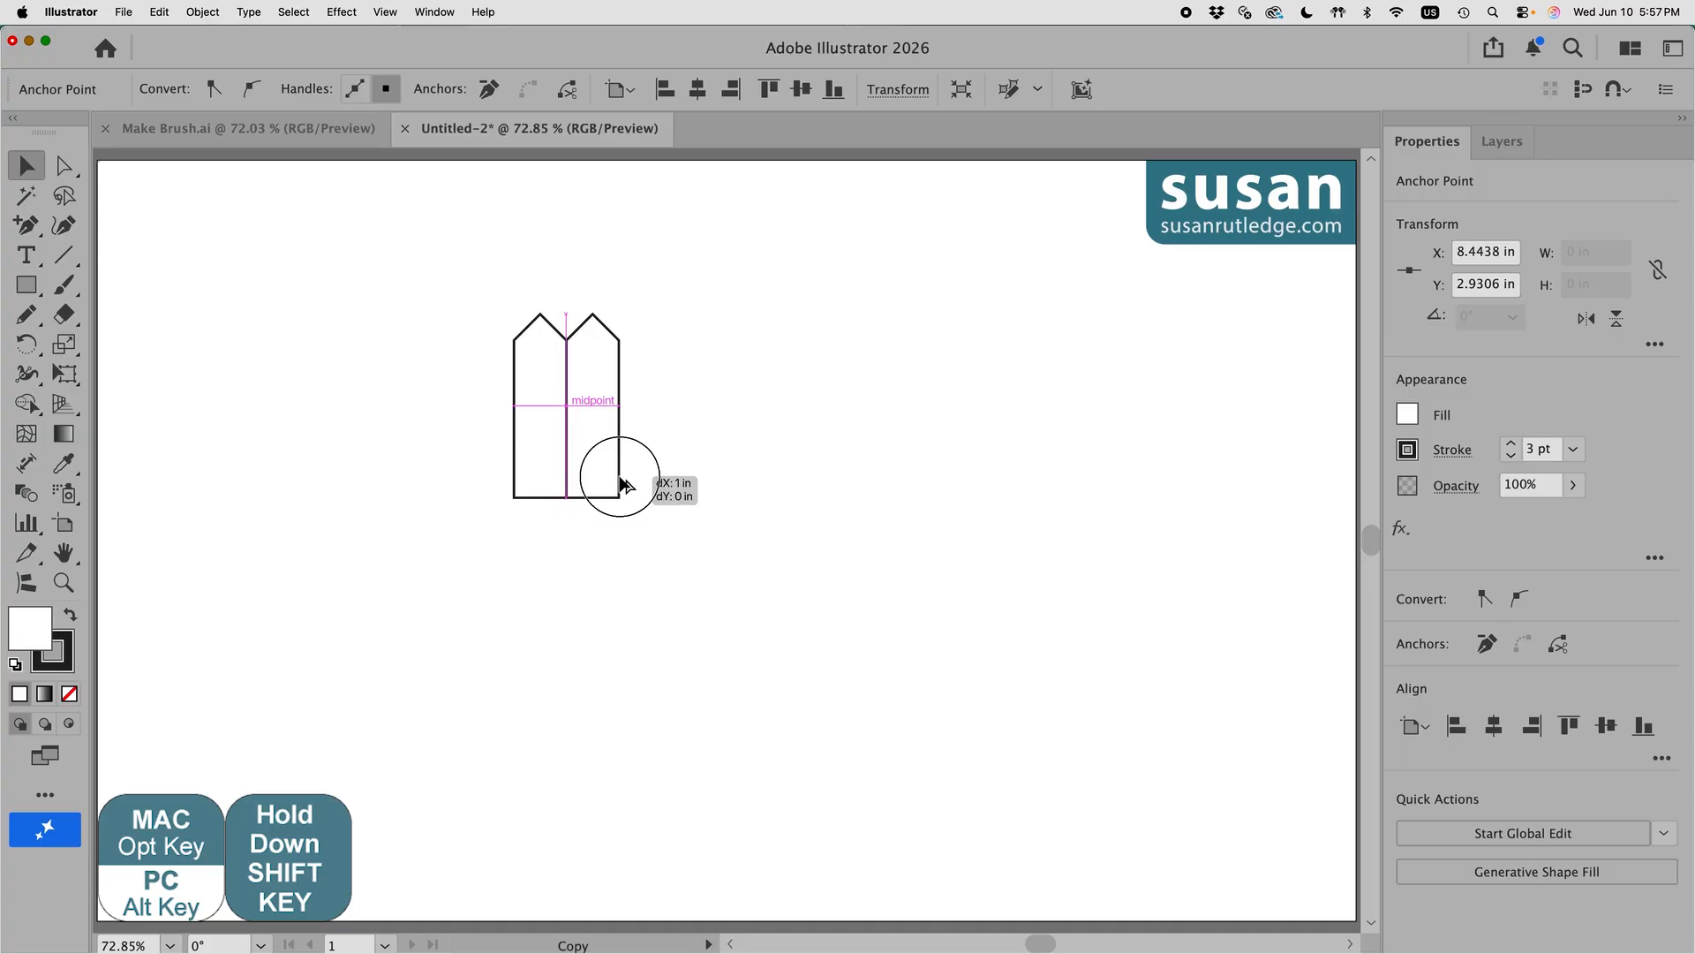
drag(620, 483, 621, 483)
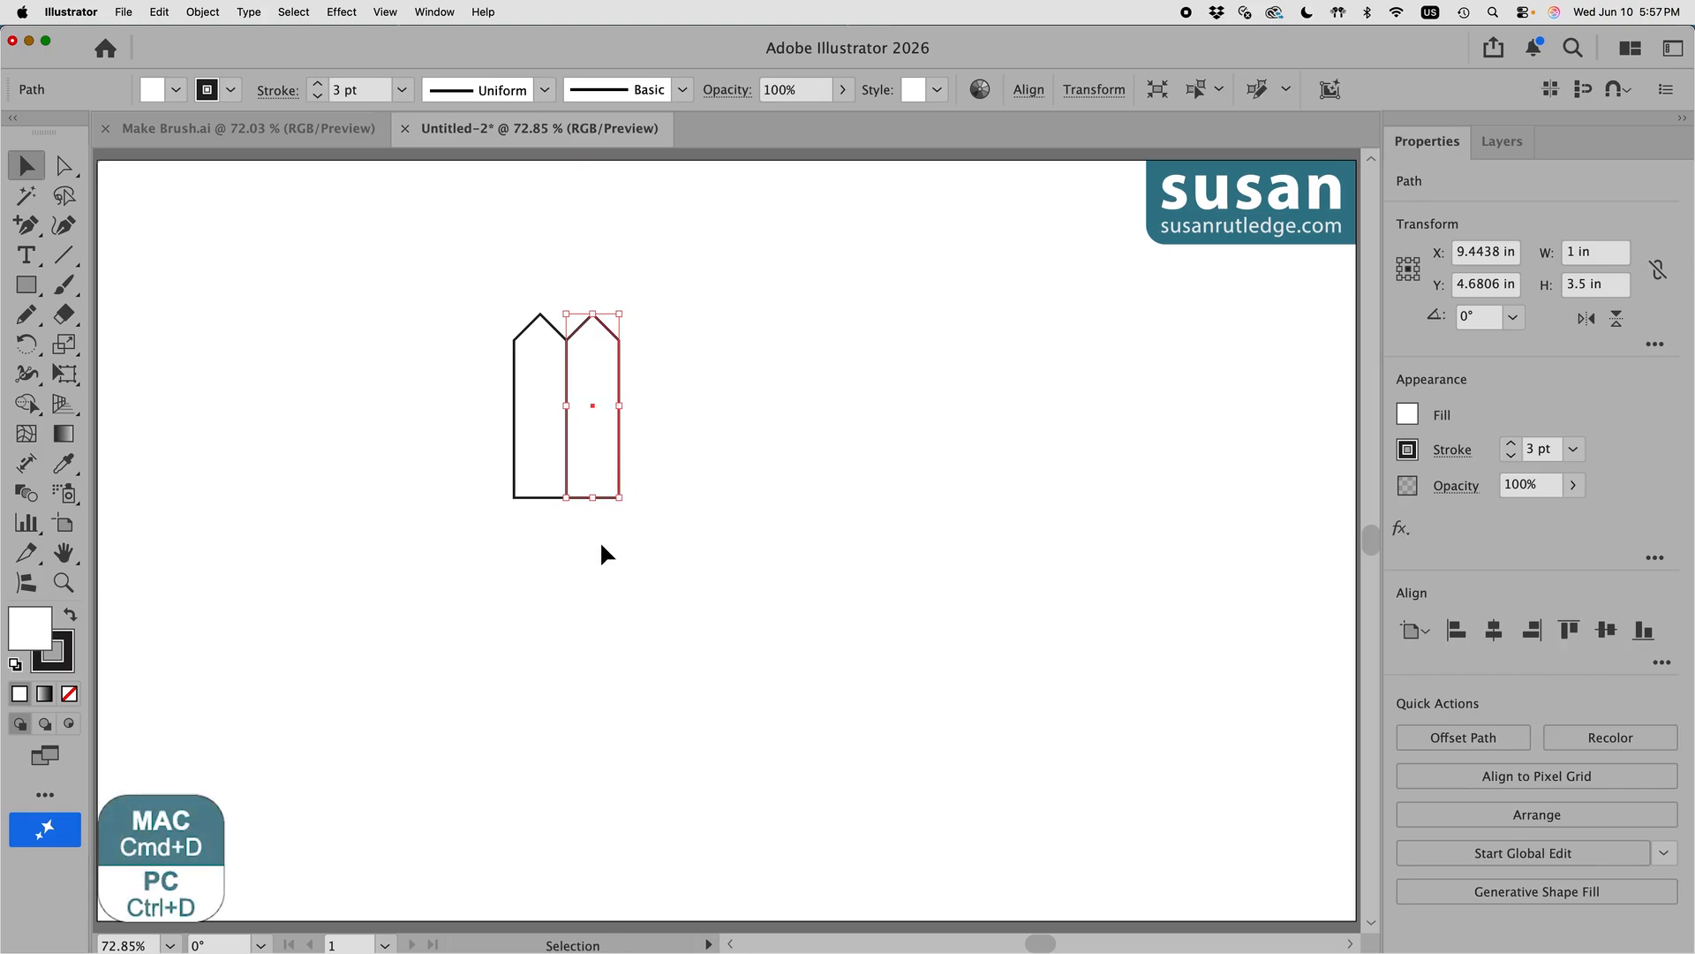
key(super+d)
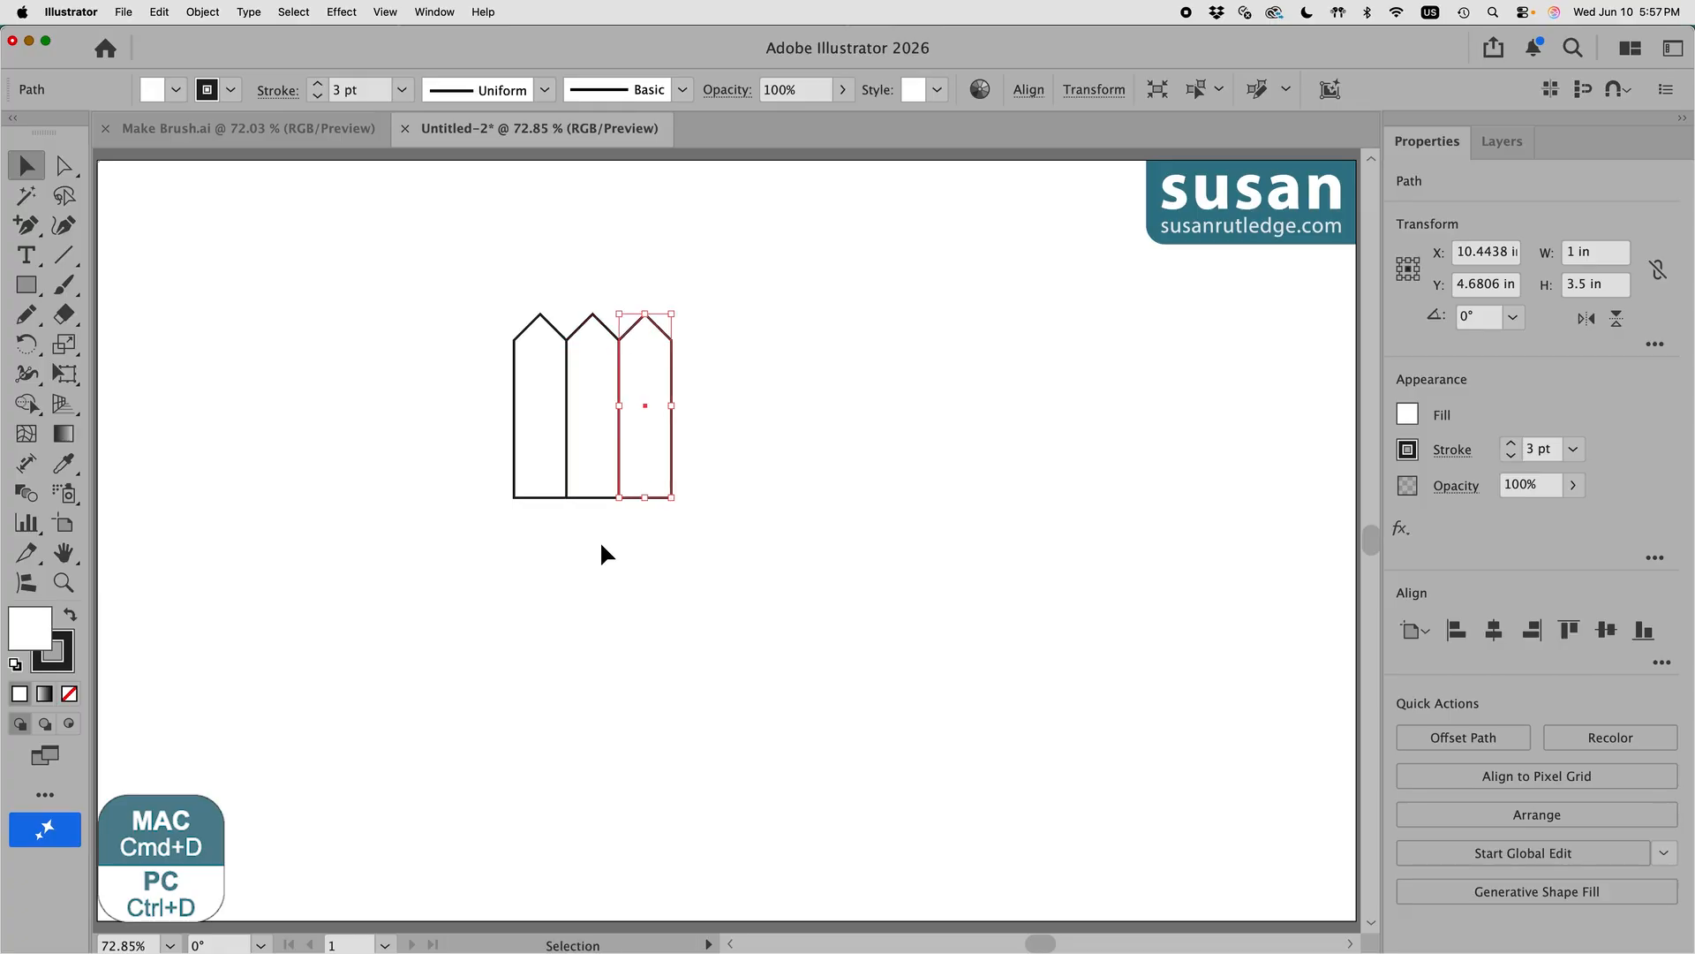
key(super+d)
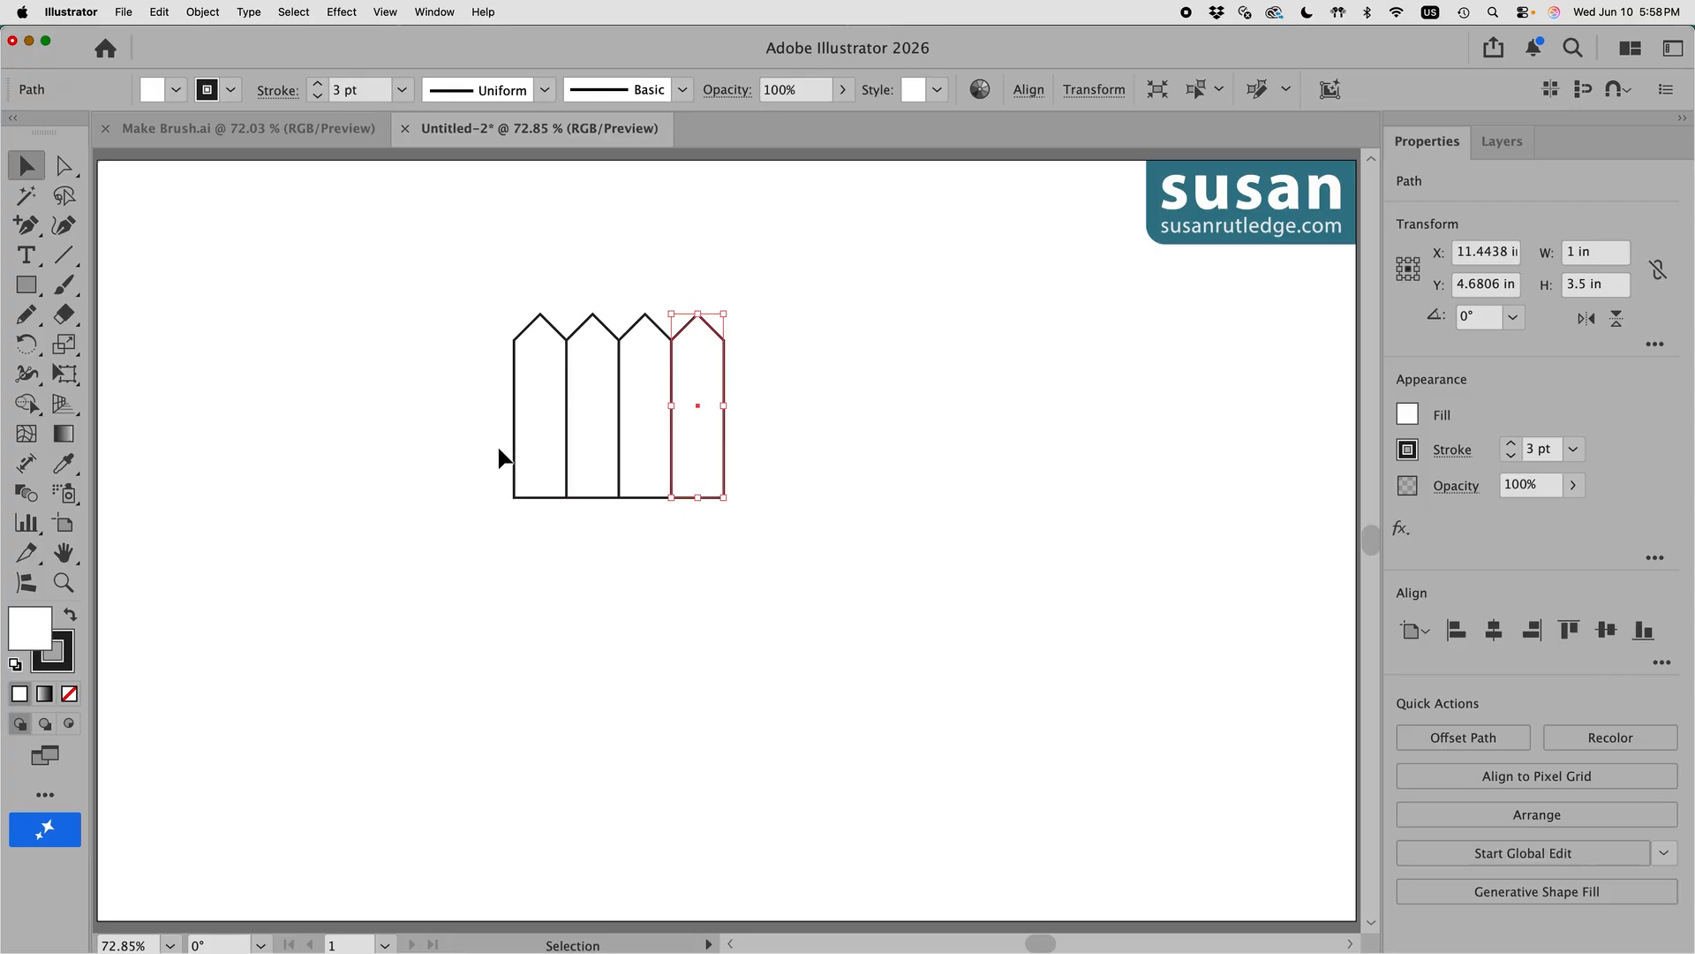
Step: Create a 6 in by 0.33 in rectangle for the rail
click(26, 286)
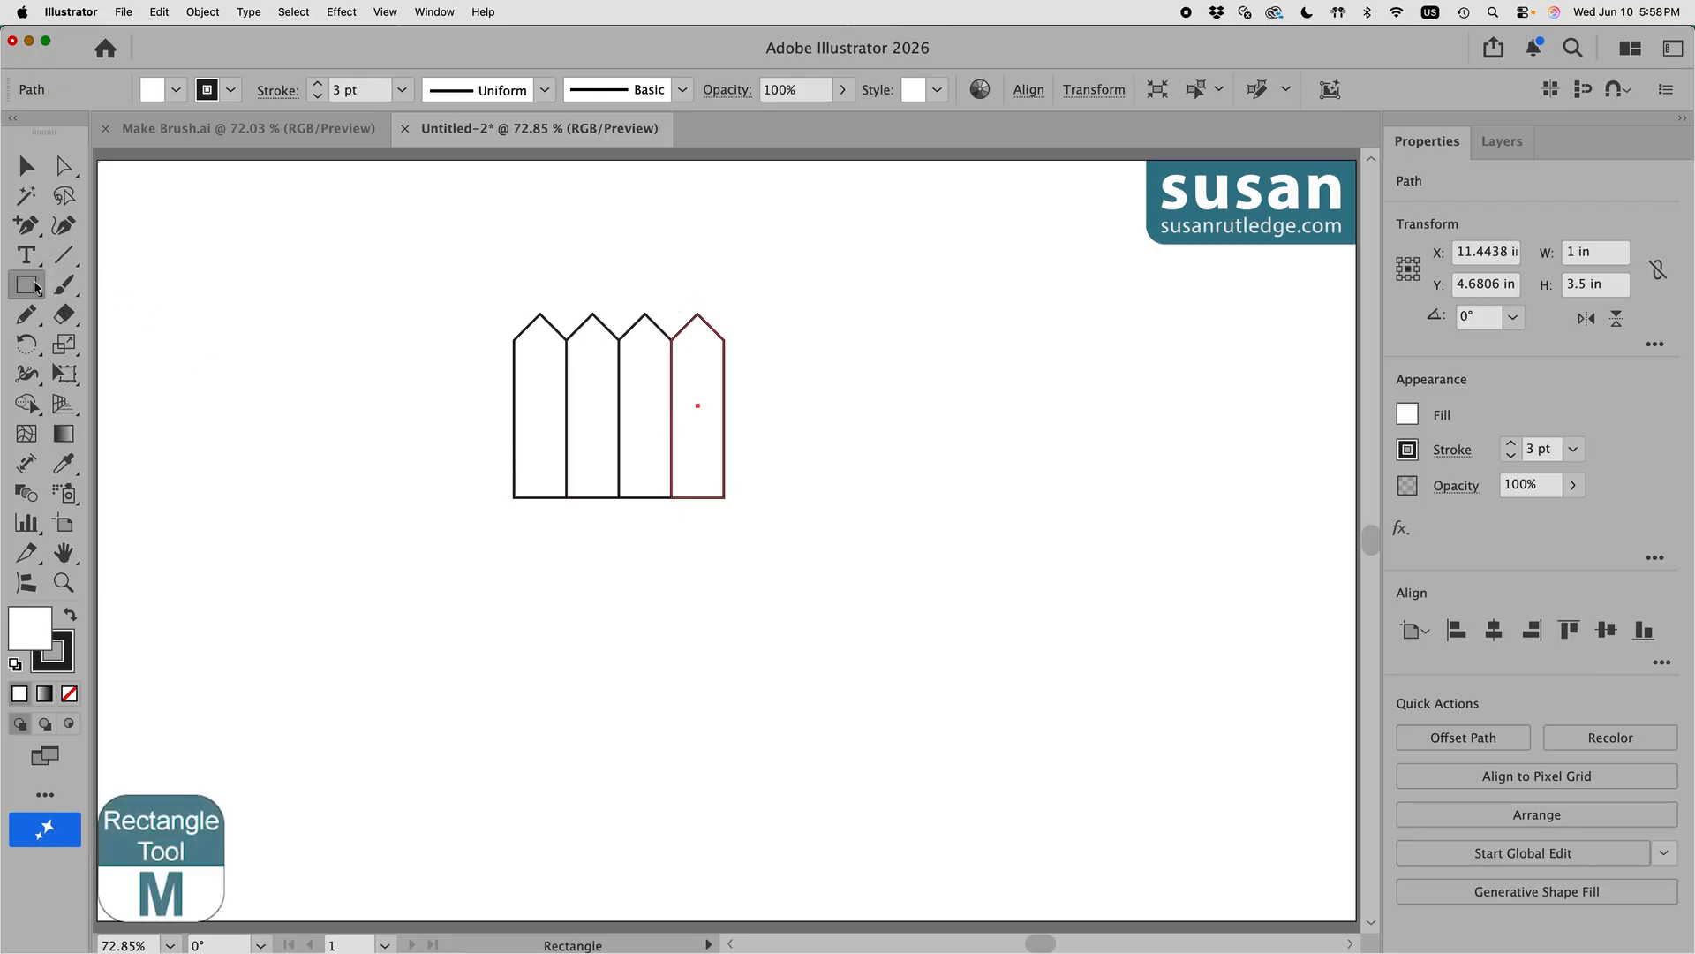
click(862, 303)
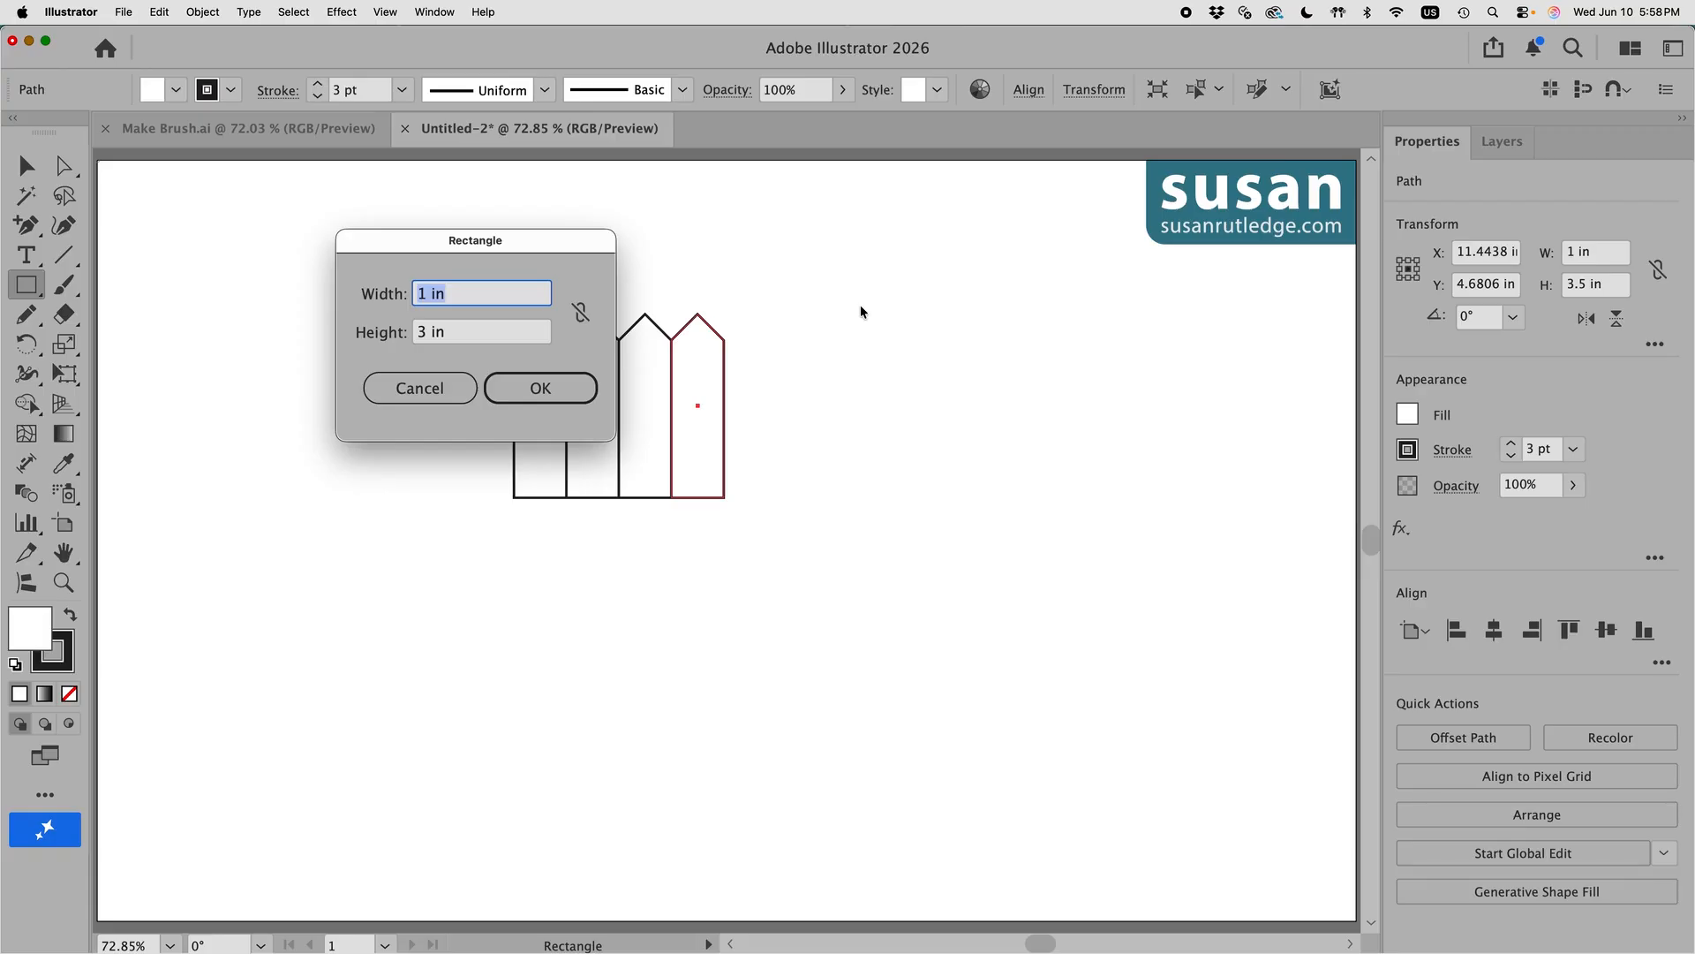
text(6)
key(Tab)
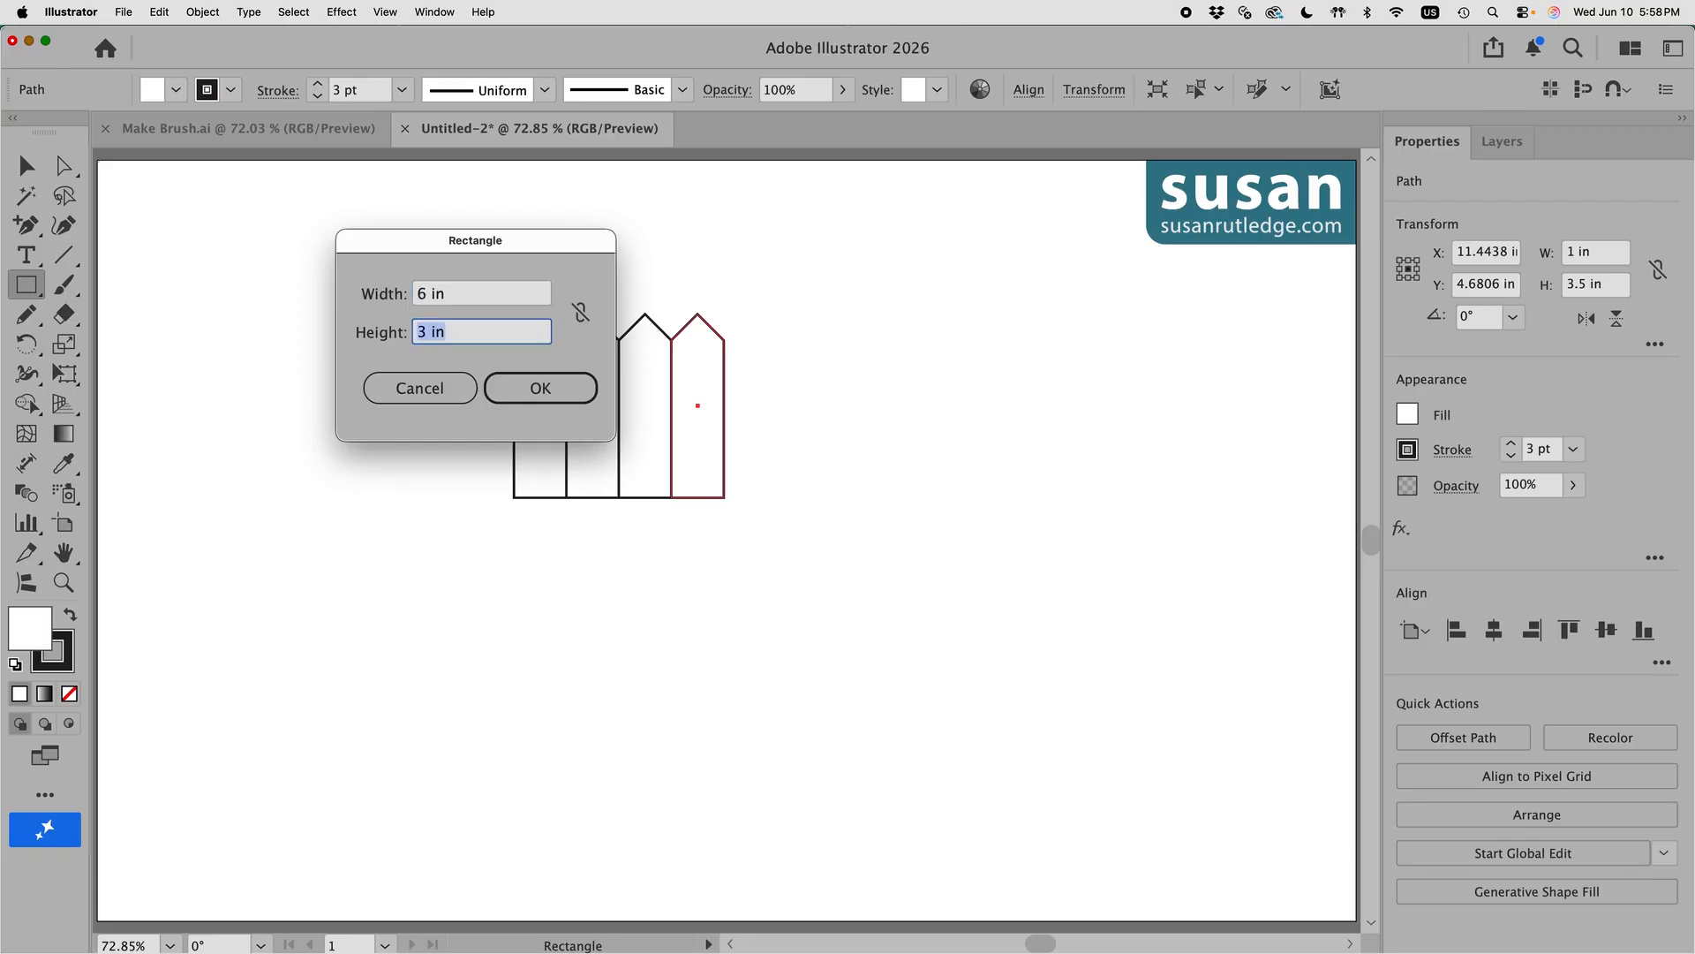
key(BackSpace)
text(.33)
click(545, 391)
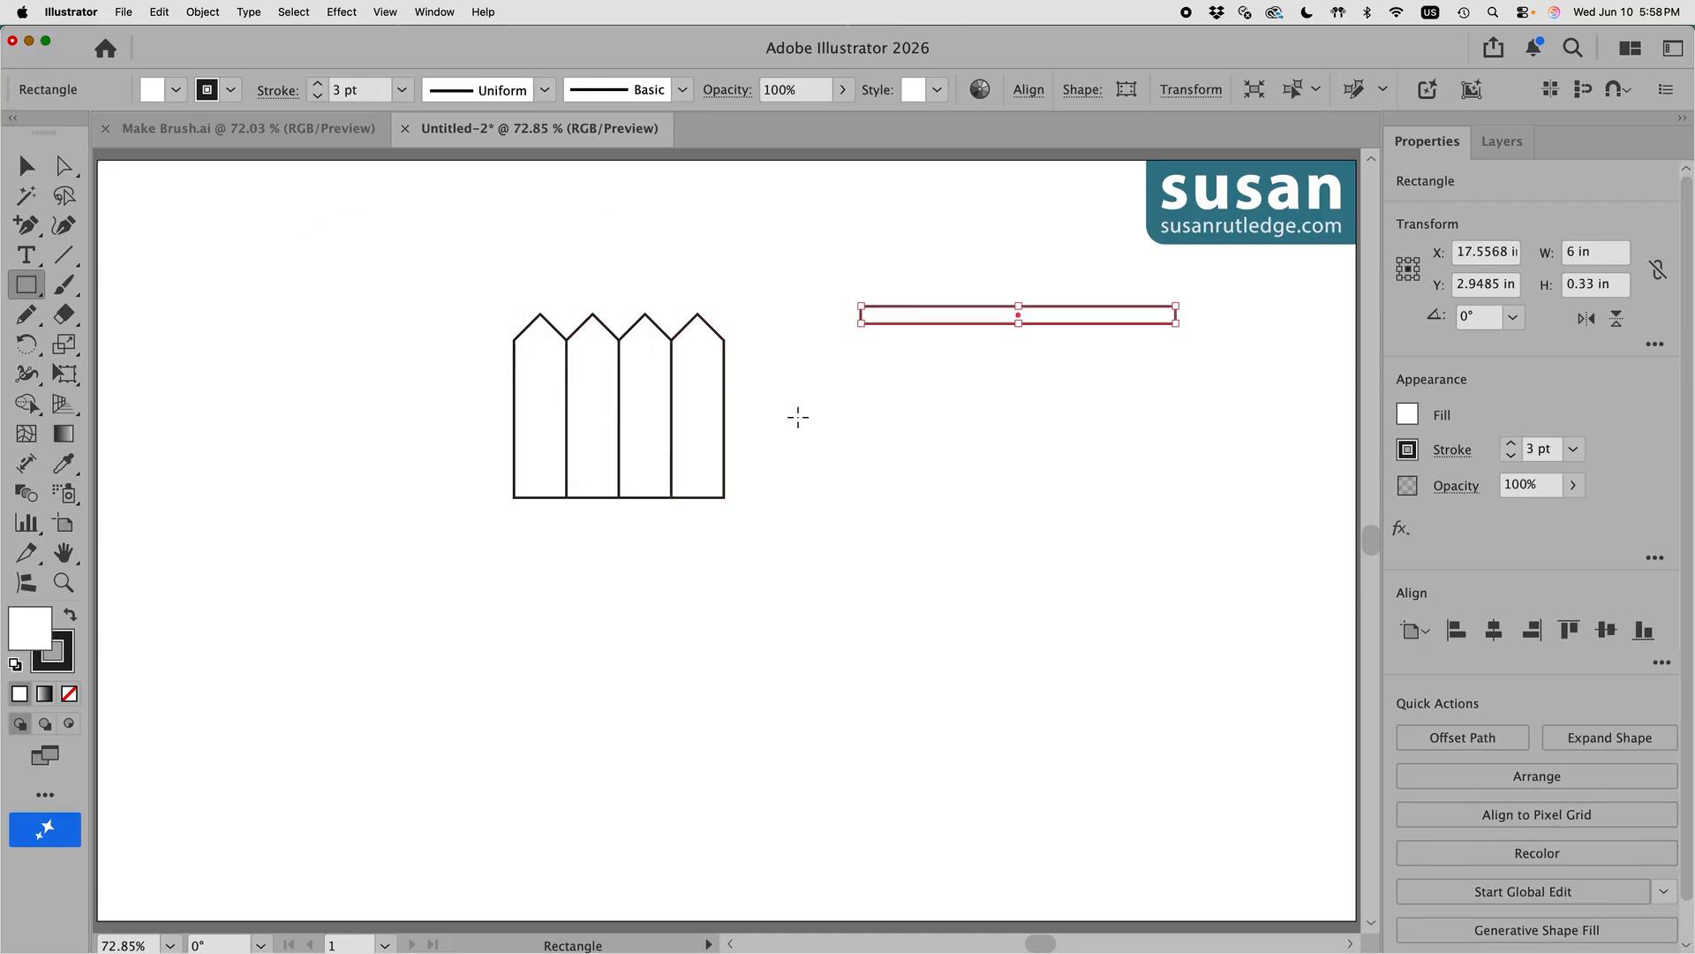
Step: Place the rail across the pickets, copy it upward as a second rail, and select everything
key(v)
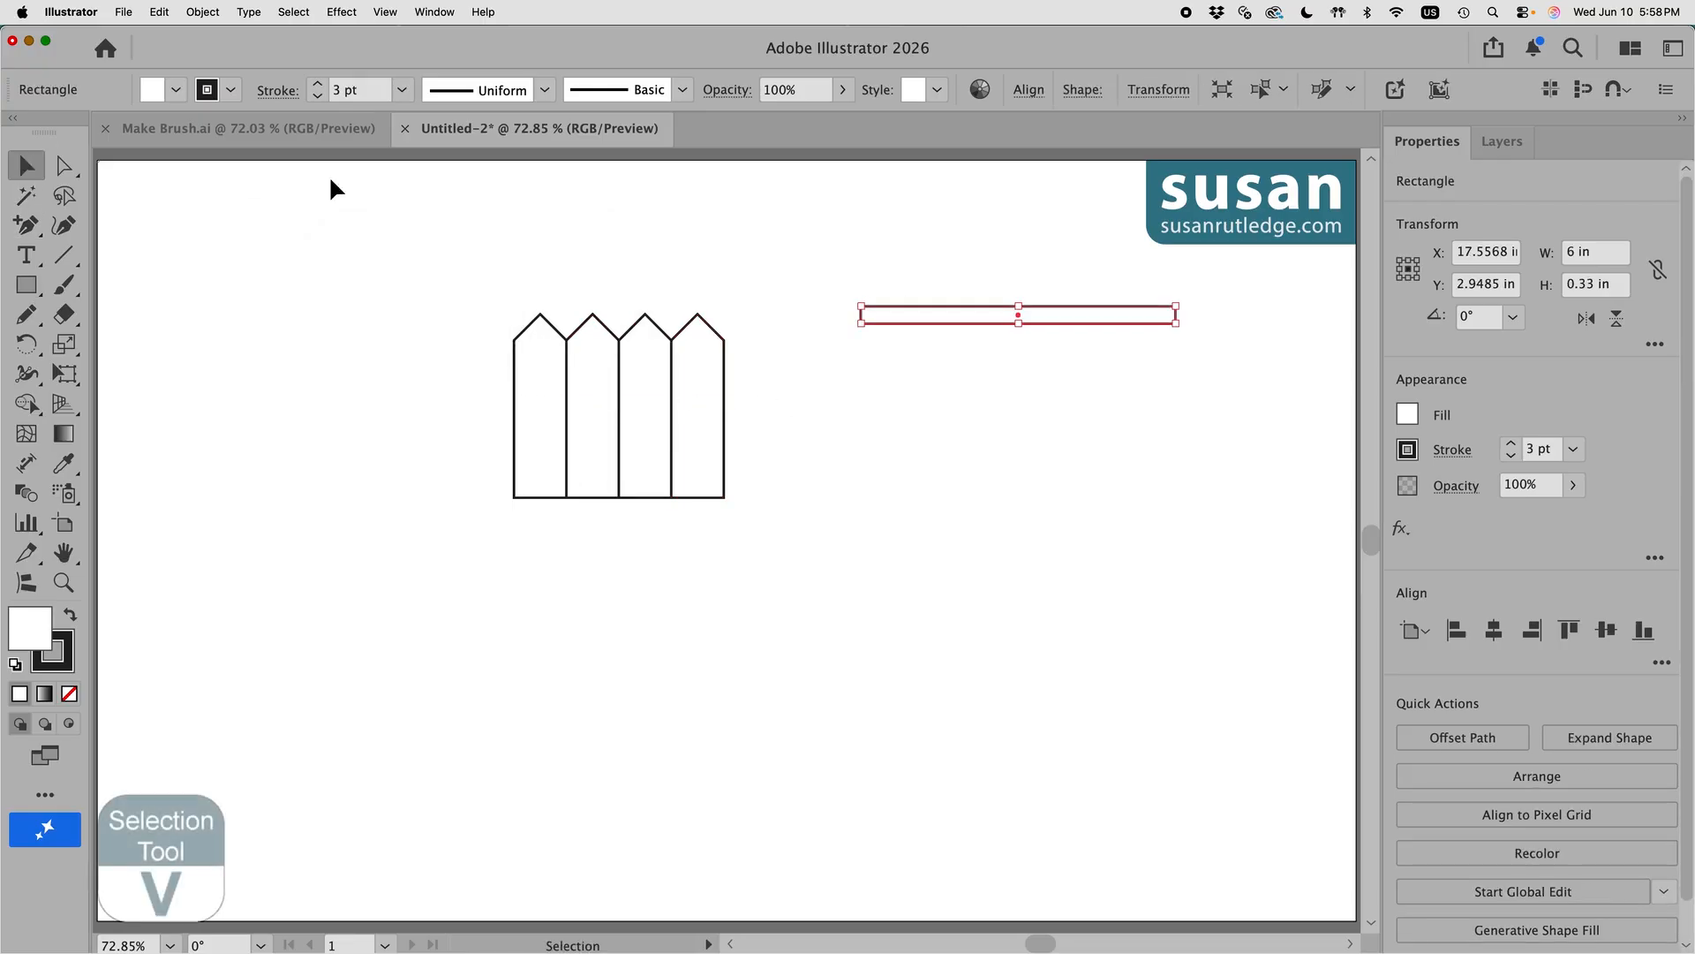
drag(1068, 320, 687, 478)
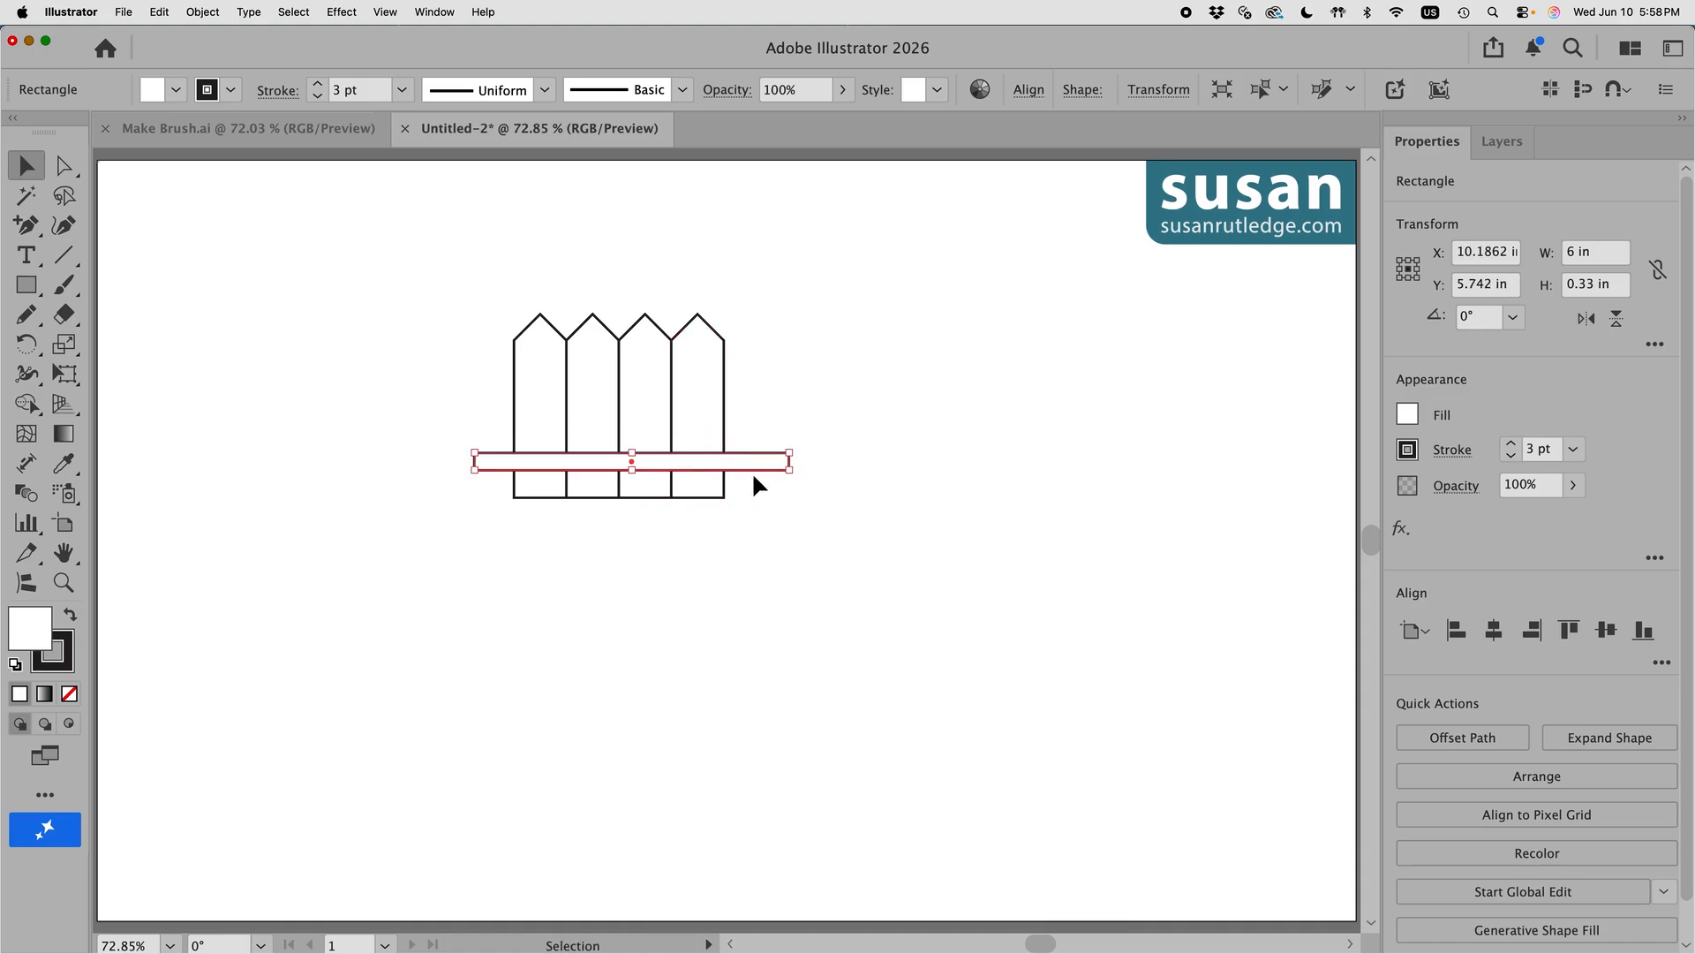
mouse_move(746, 465)
mouse_down()
mouse_move(747, 410)
mouse_move(791, 474)
mouse_move(760, 457)
mouse_up()
click(841, 475)
click(856, 510)
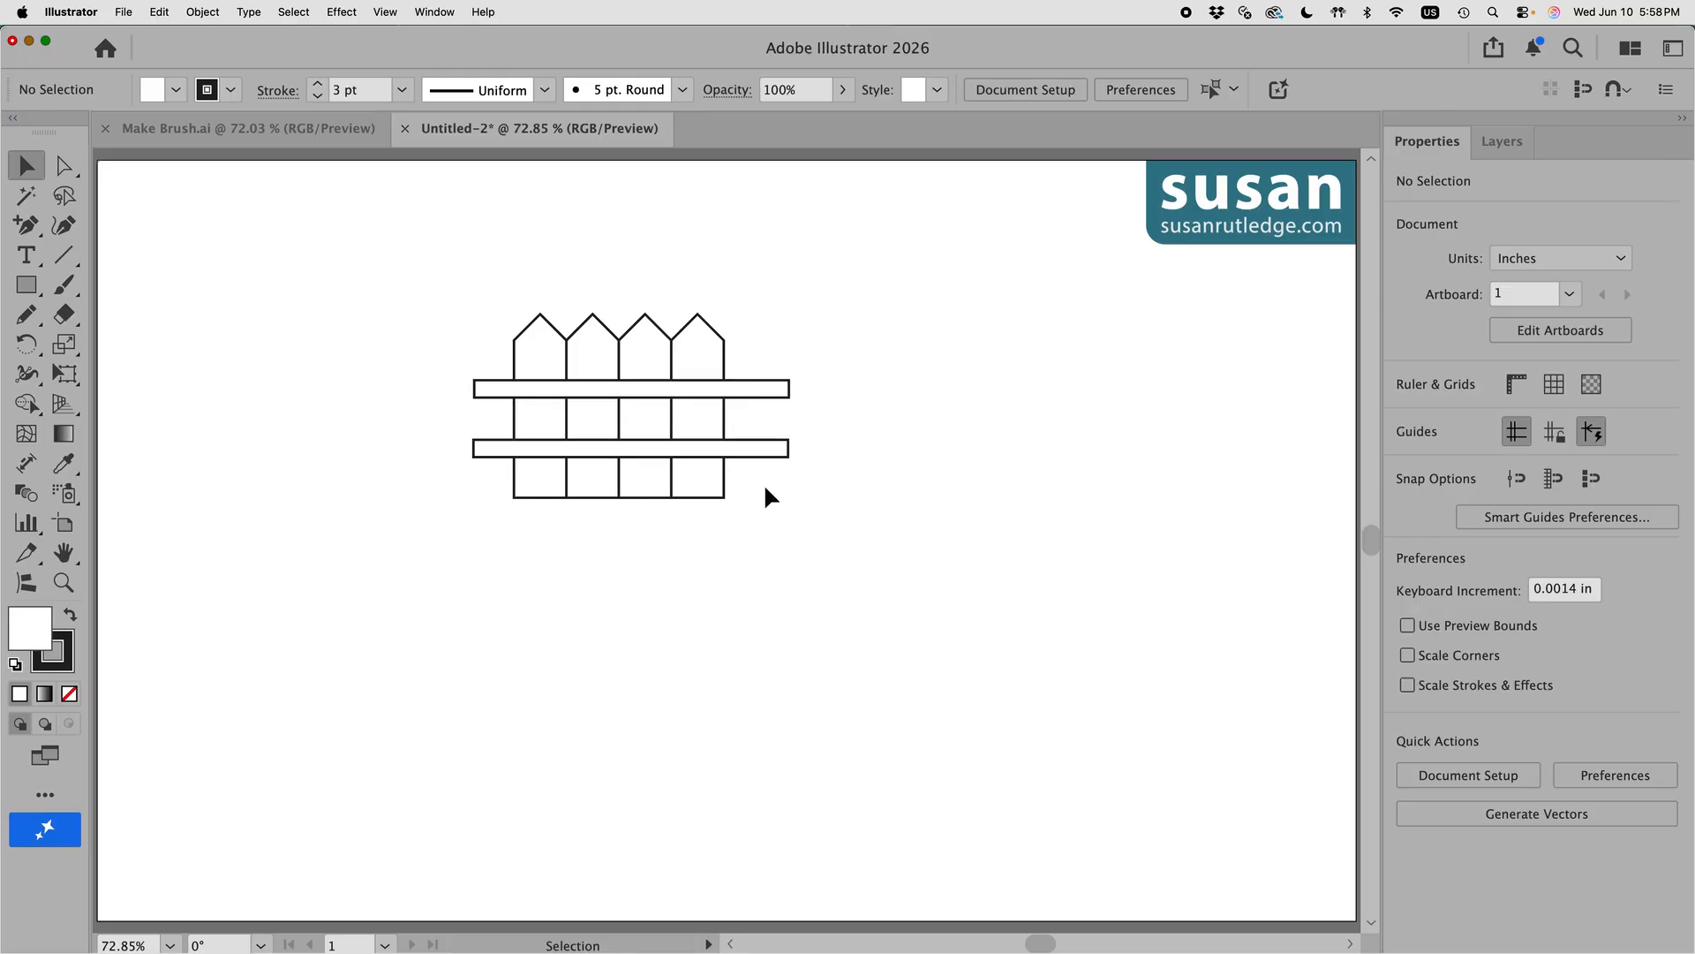
drag(429, 253, 818, 532)
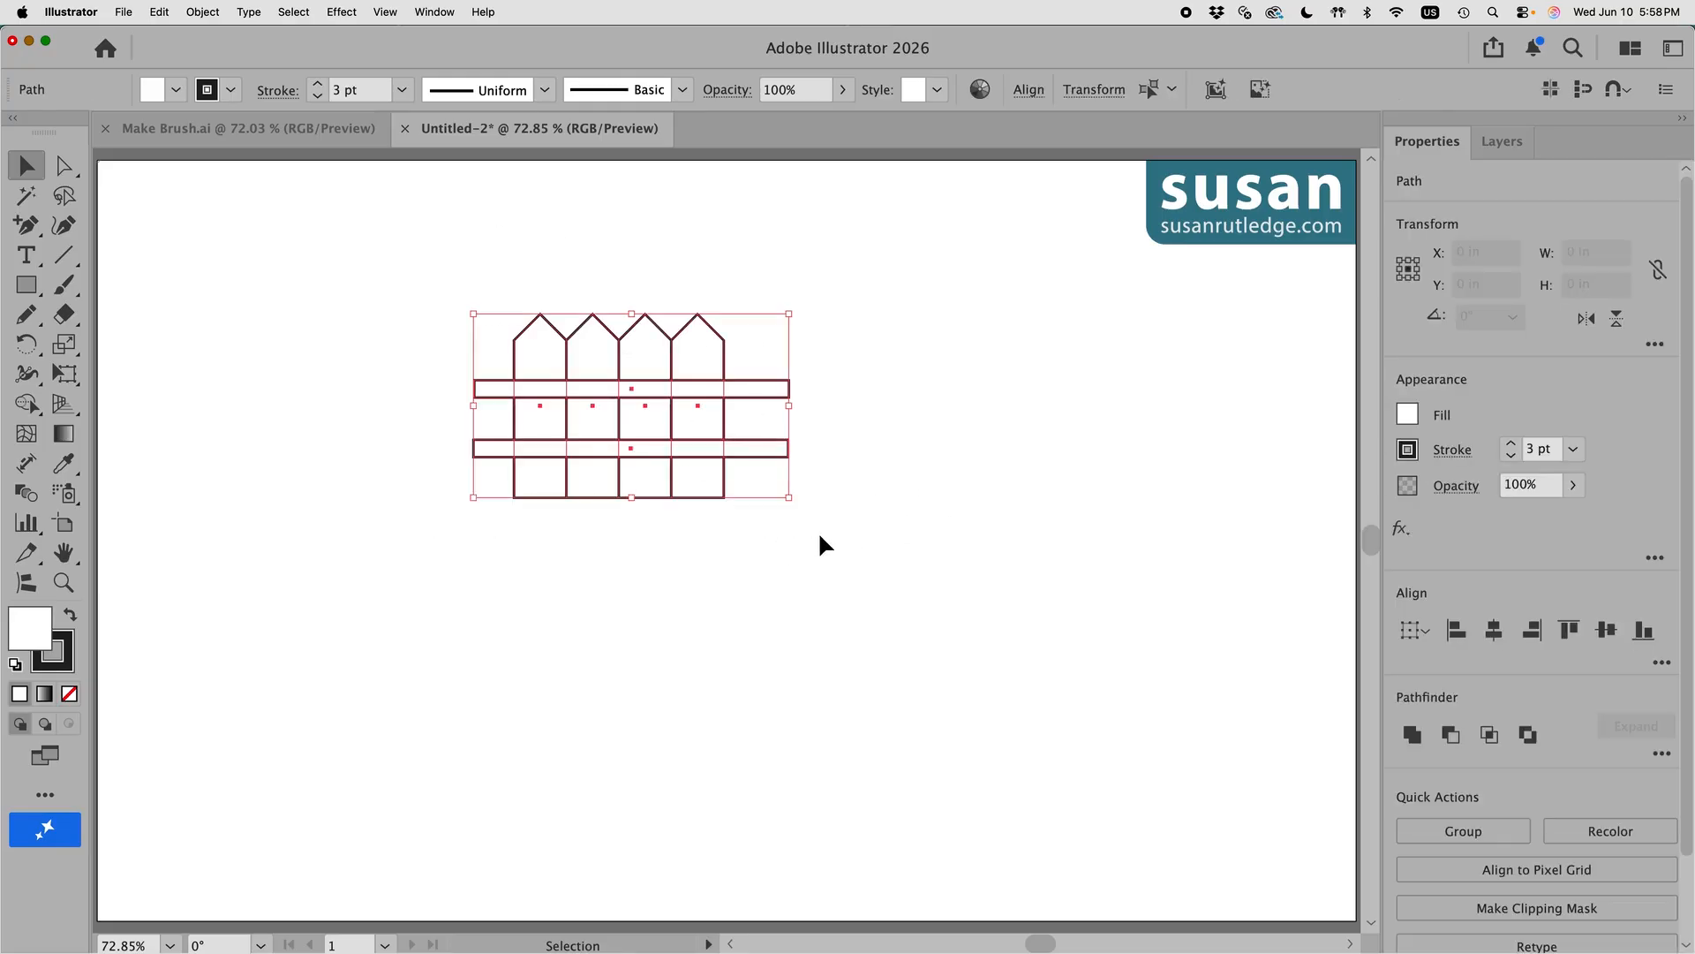
Step: Erase the rail stubs on both sides with the Shape Builder tool, then reselect the fence
click(28, 405)
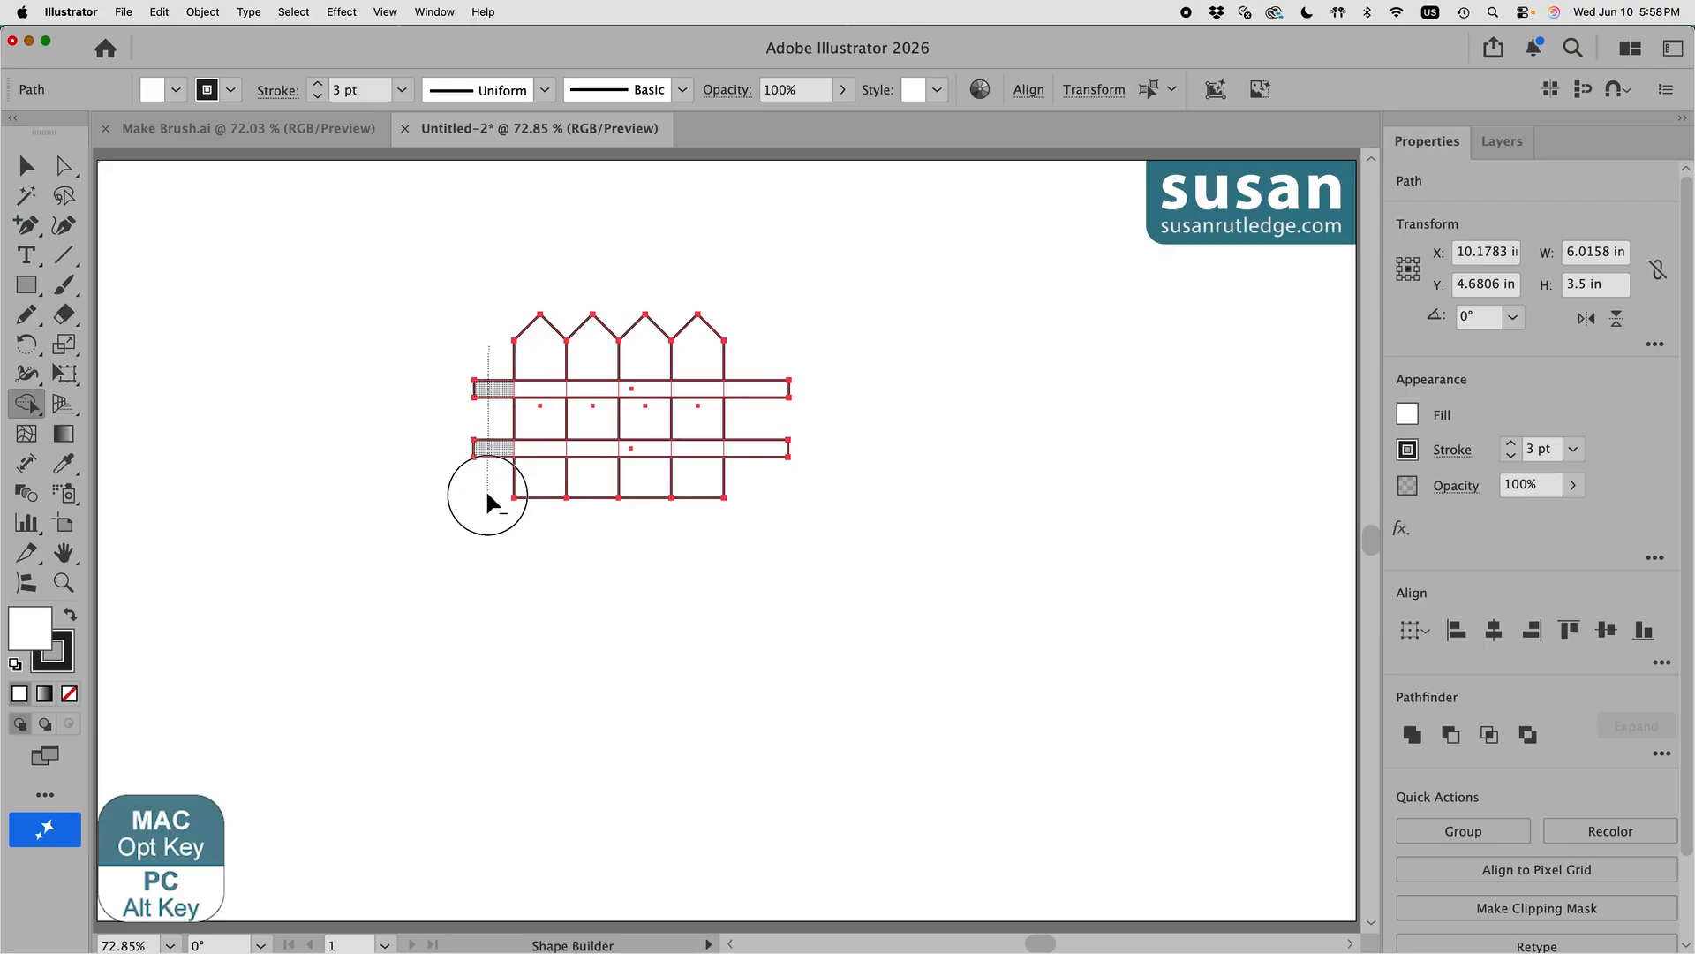
drag(486, 499, 486, 496)
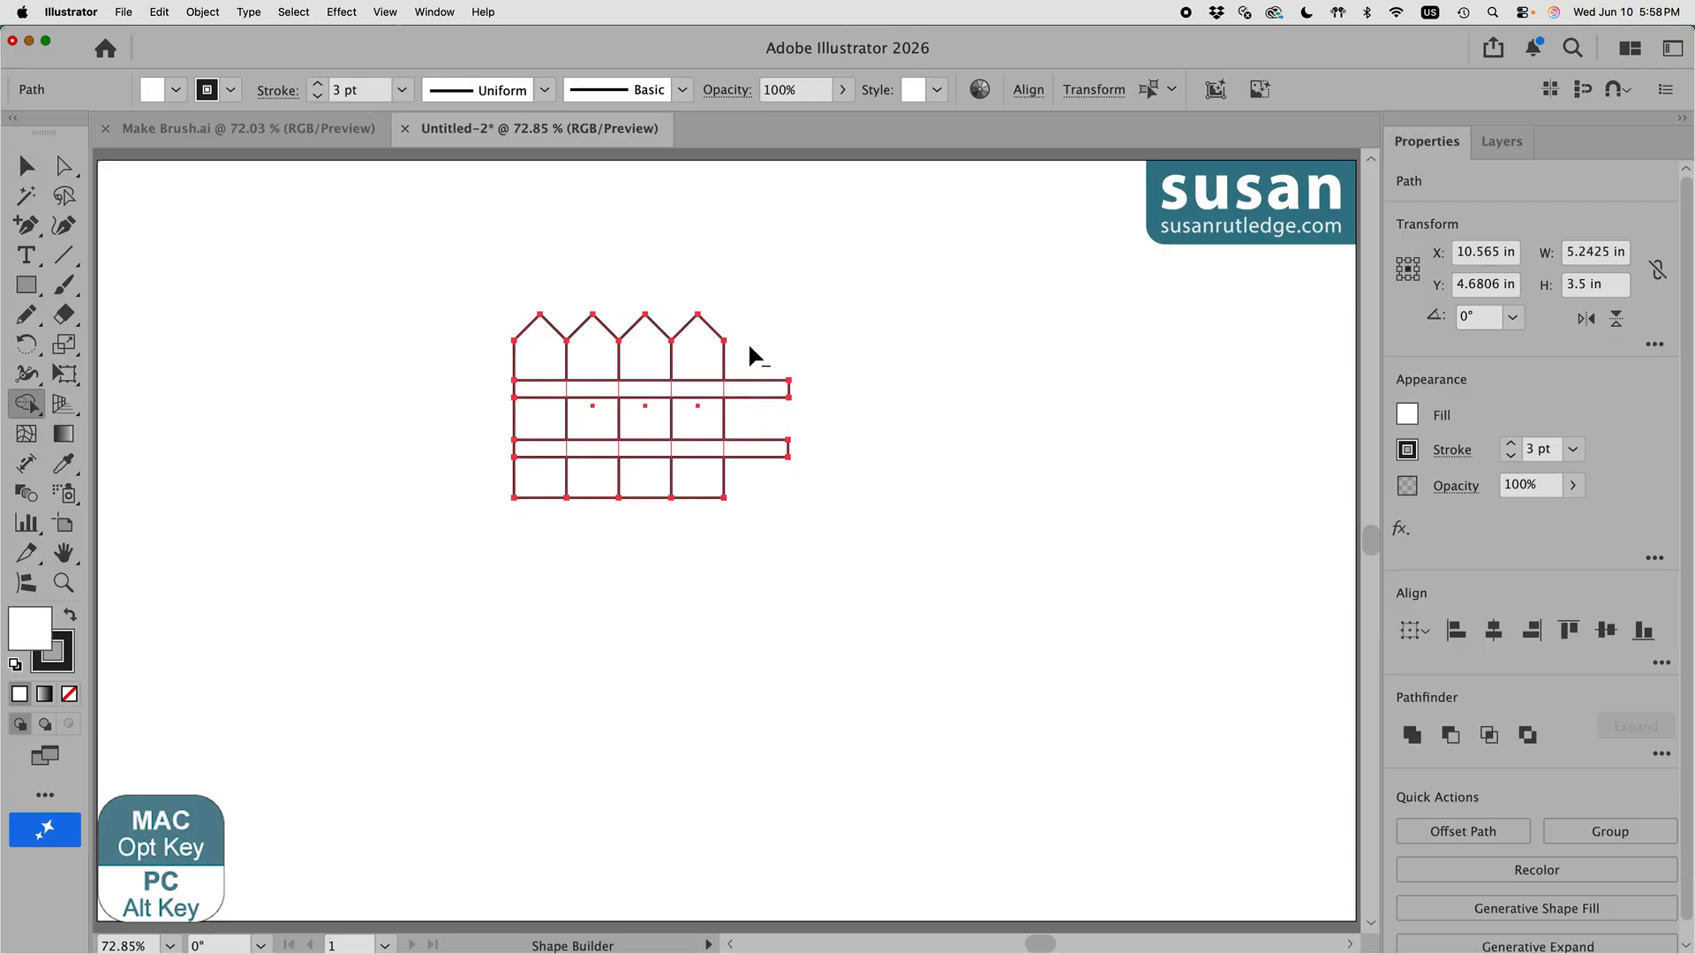
drag(752, 388, 759, 452)
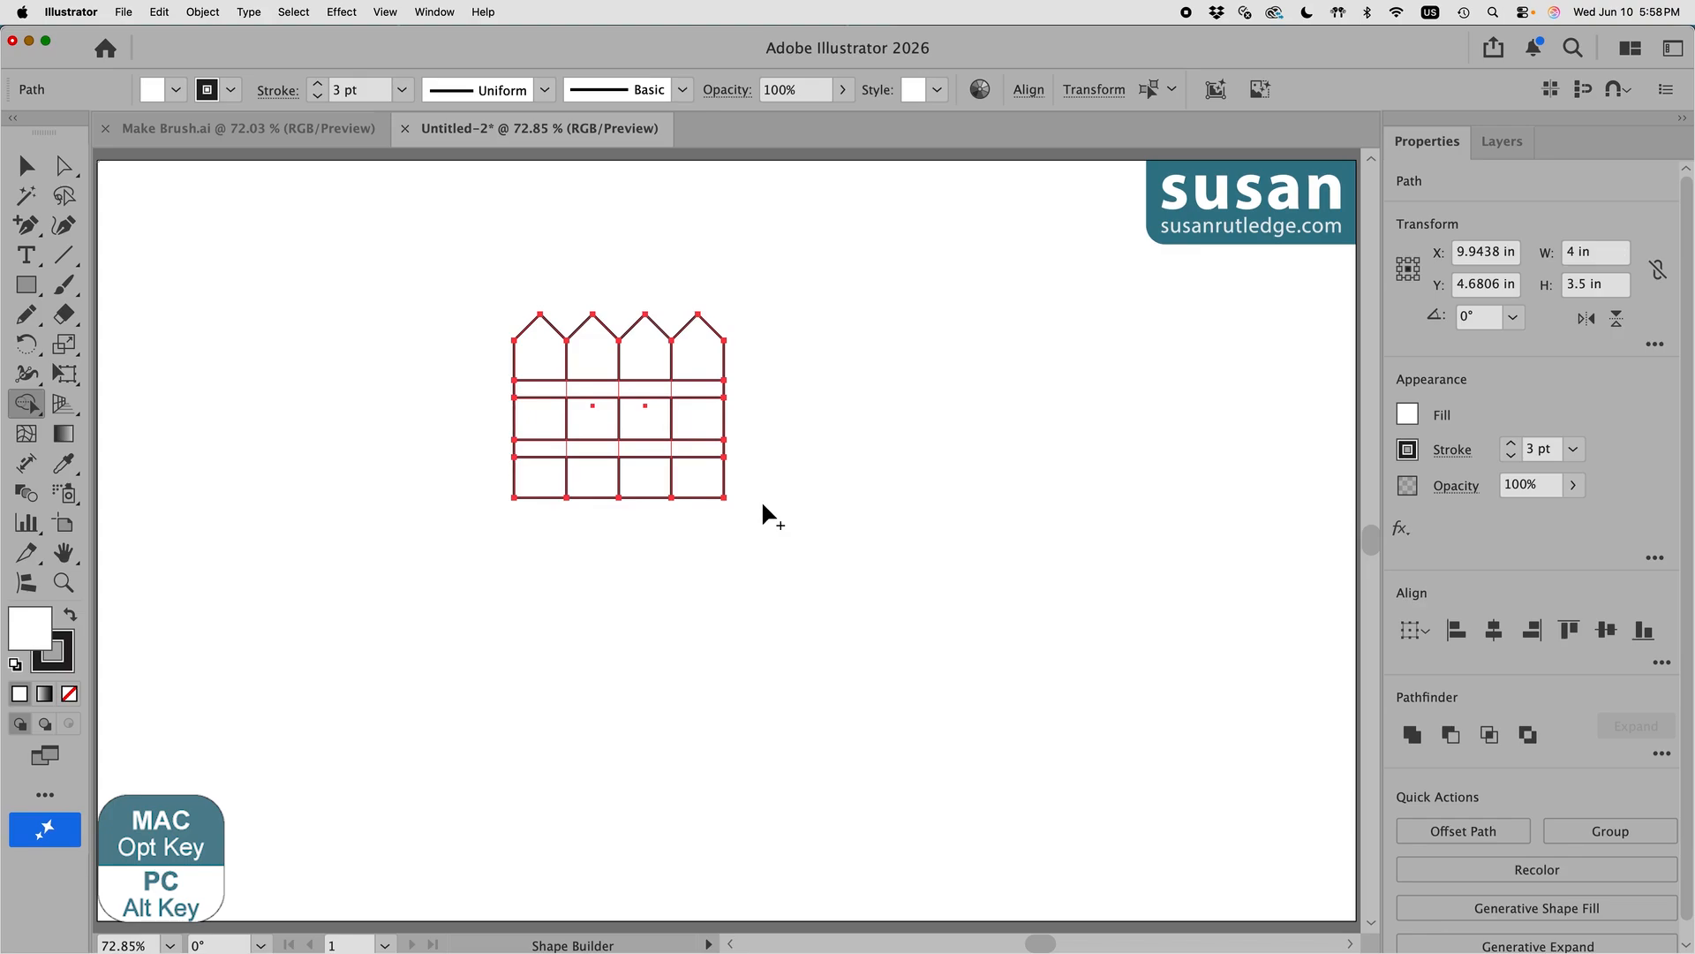
click(380, 249)
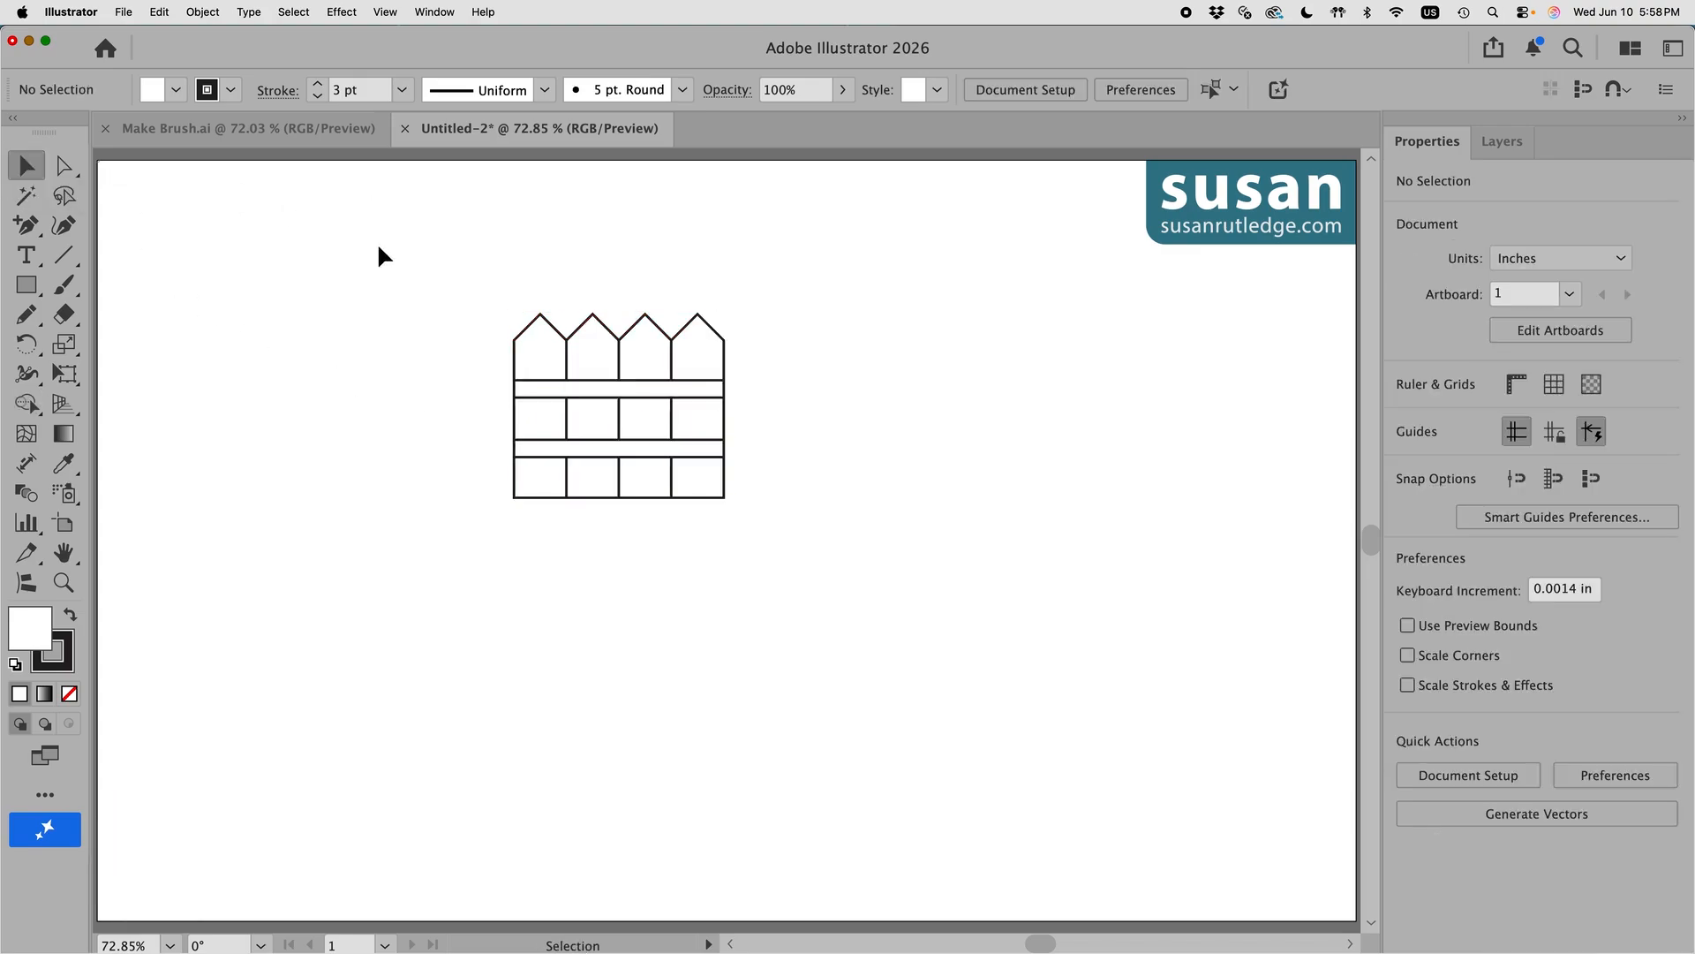
drag(491, 279, 730, 340)
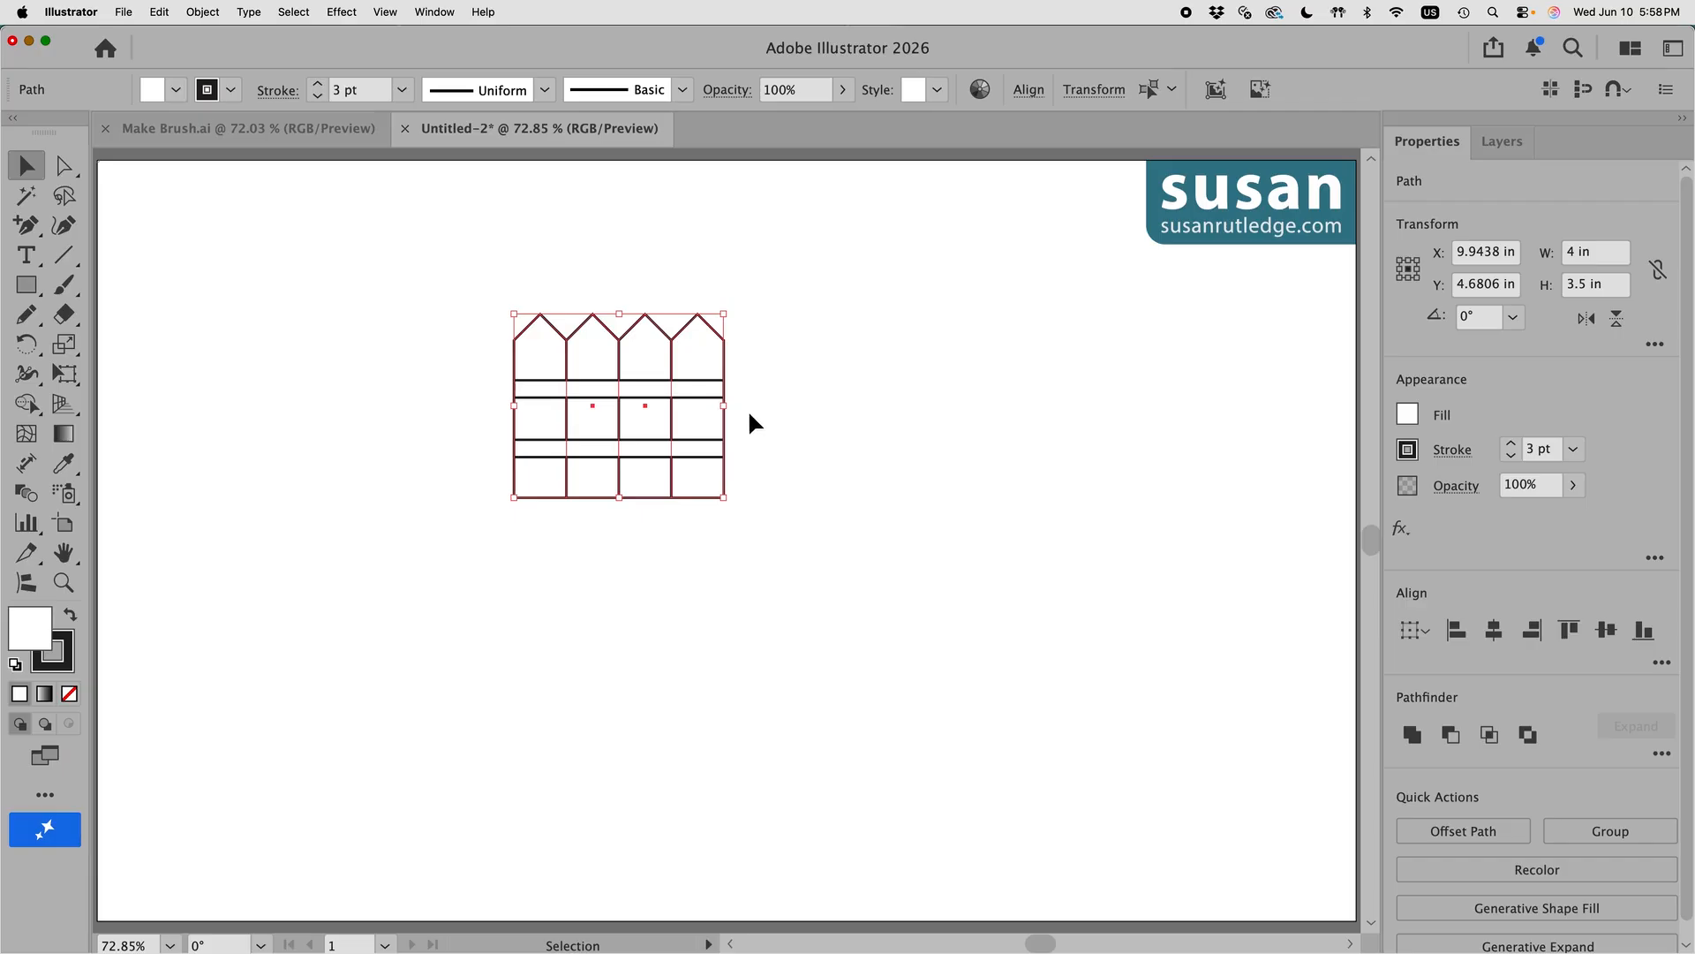
Step: Bring the white pickets in front of the rails and reselect the fence
key(shift+super+bracketright)
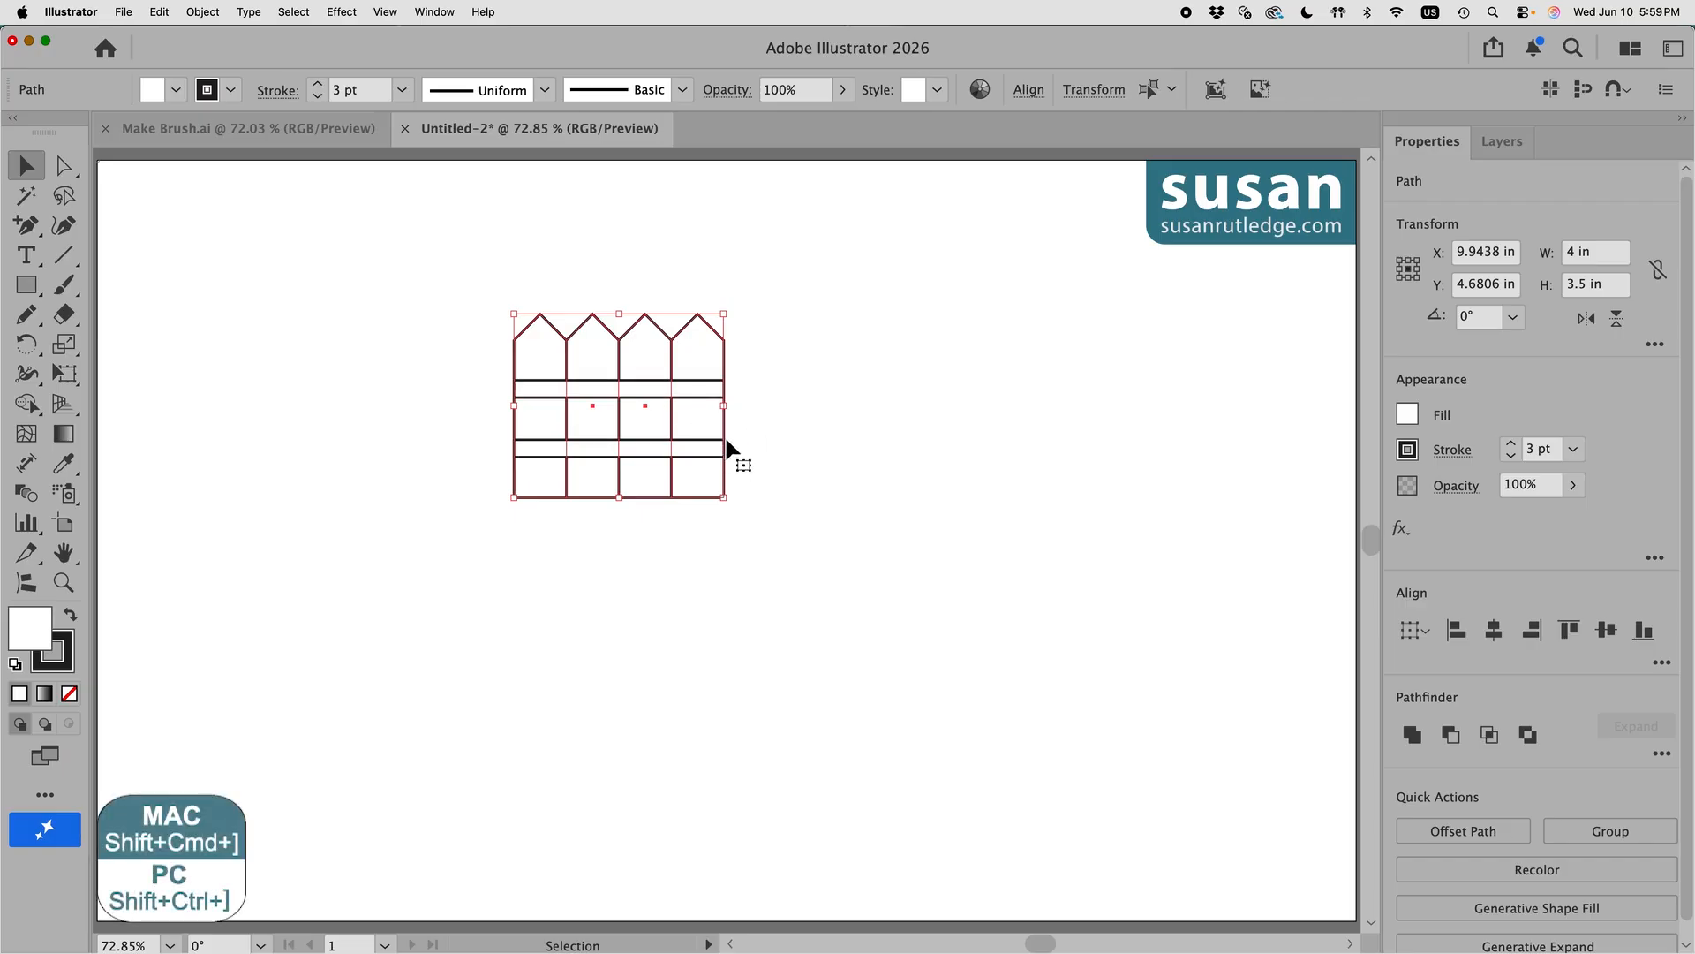
click(202, 12)
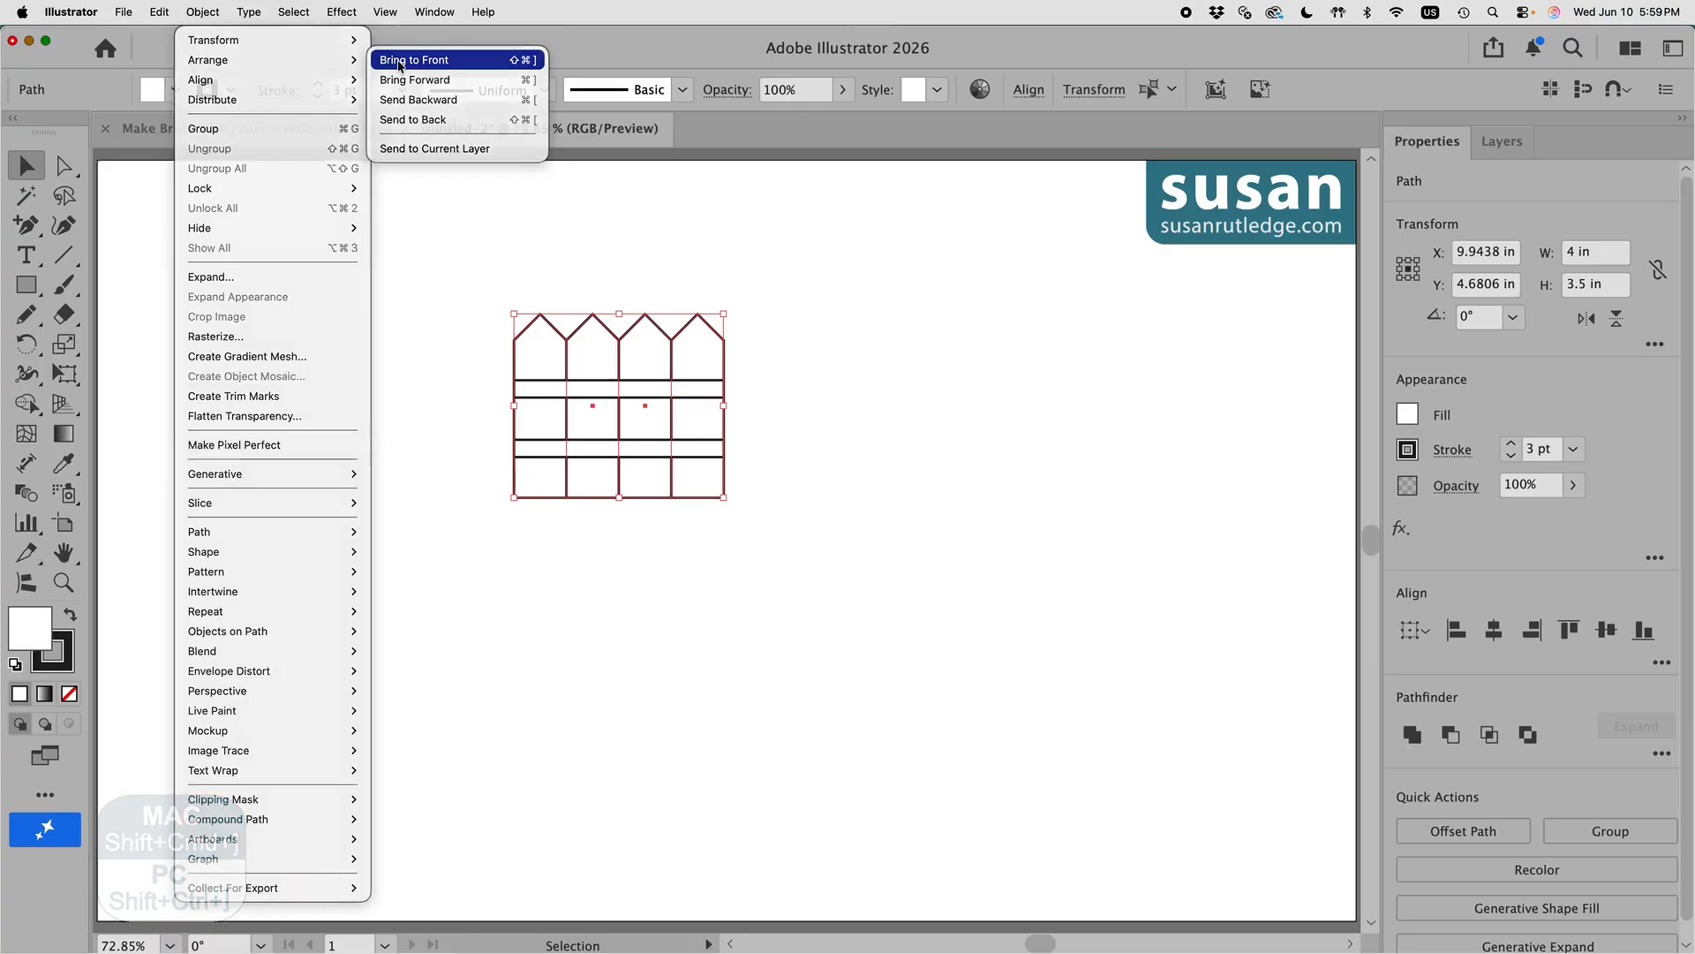
click(399, 60)
click(775, 412)
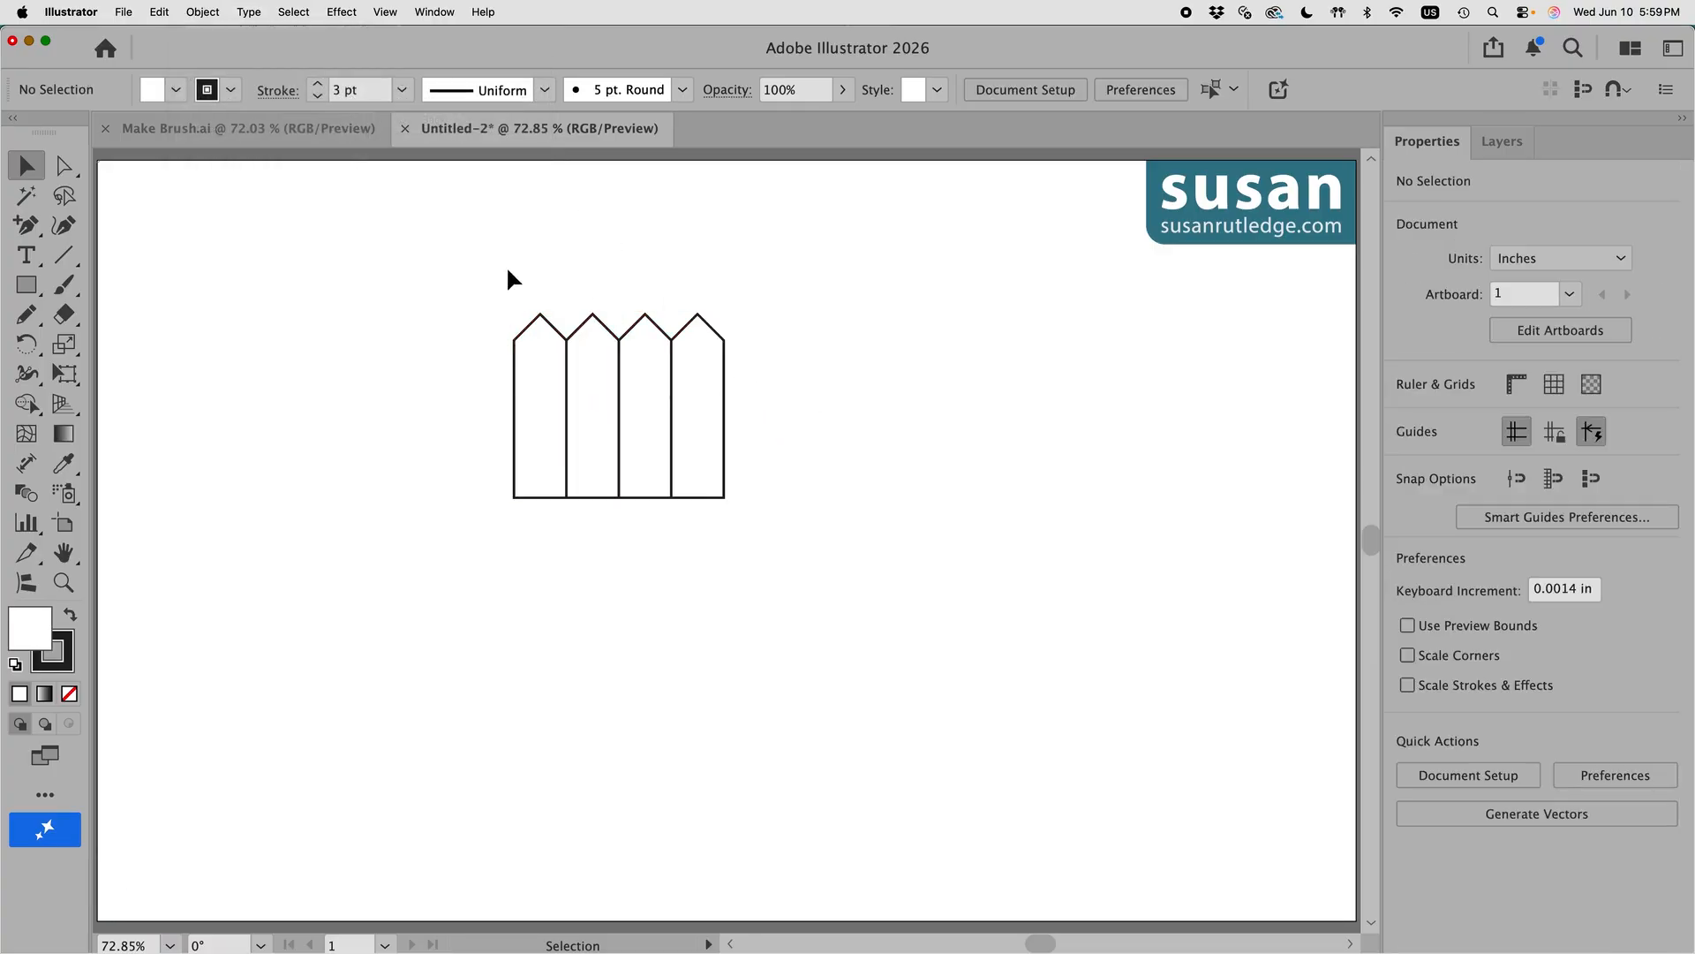
drag(507, 270, 696, 352)
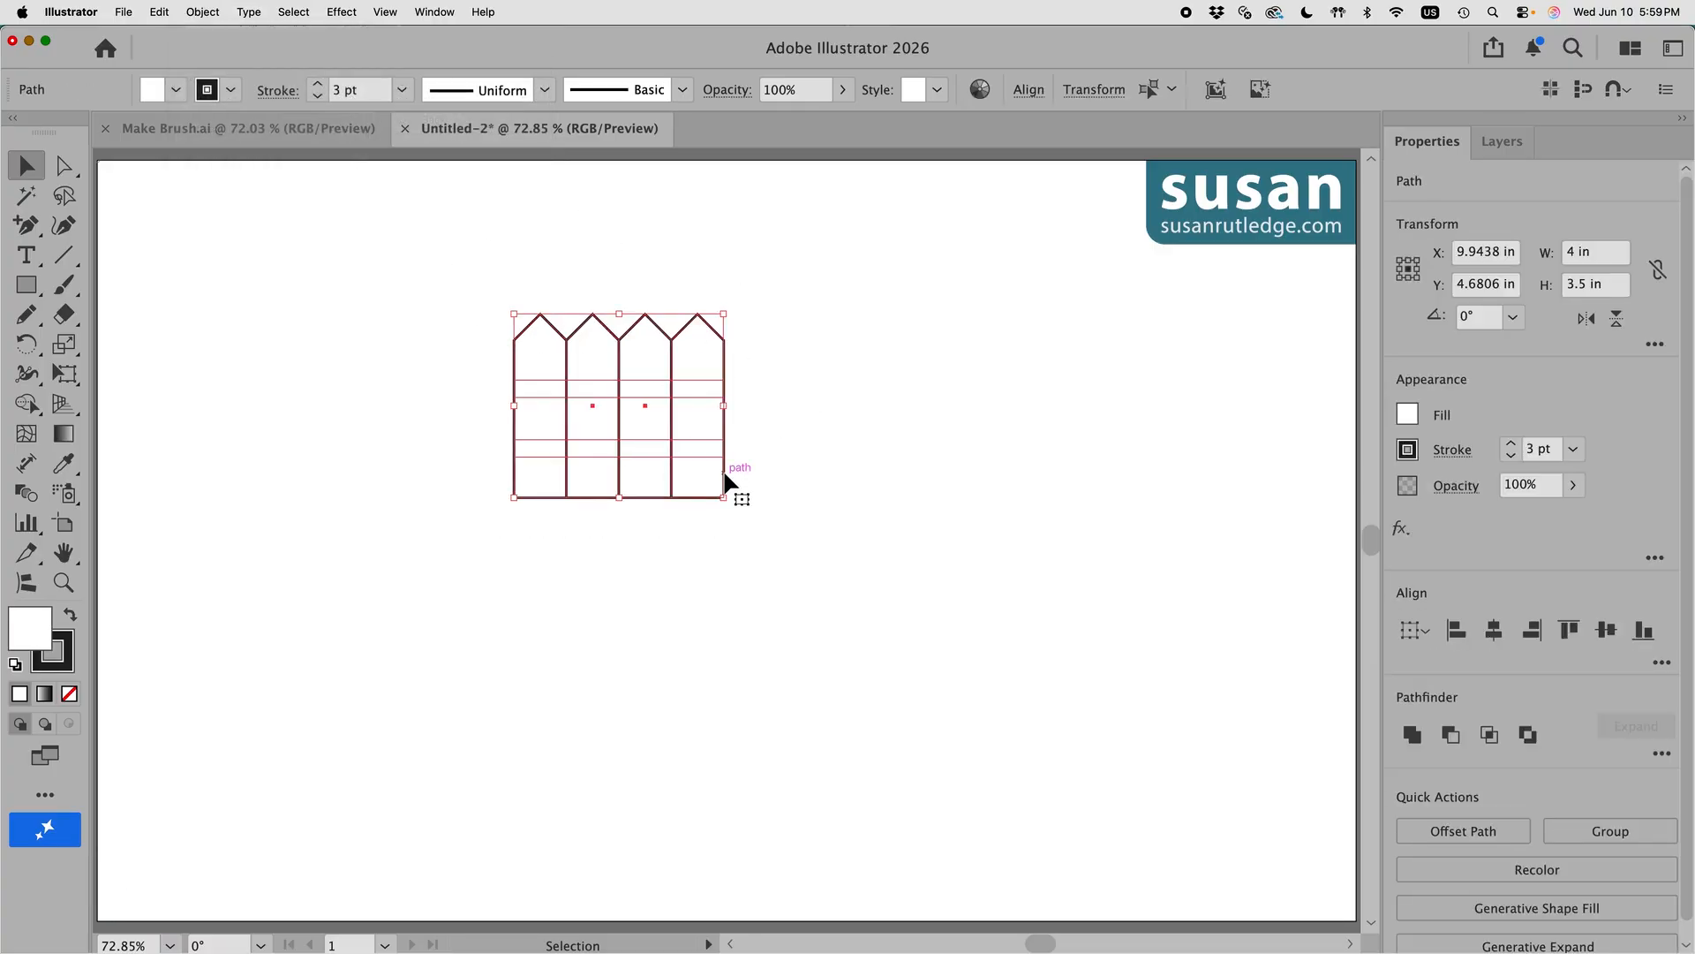
Step: Move the fence to the artboard's top-left and place a copy to its right
drag(726, 476, 336, 345)
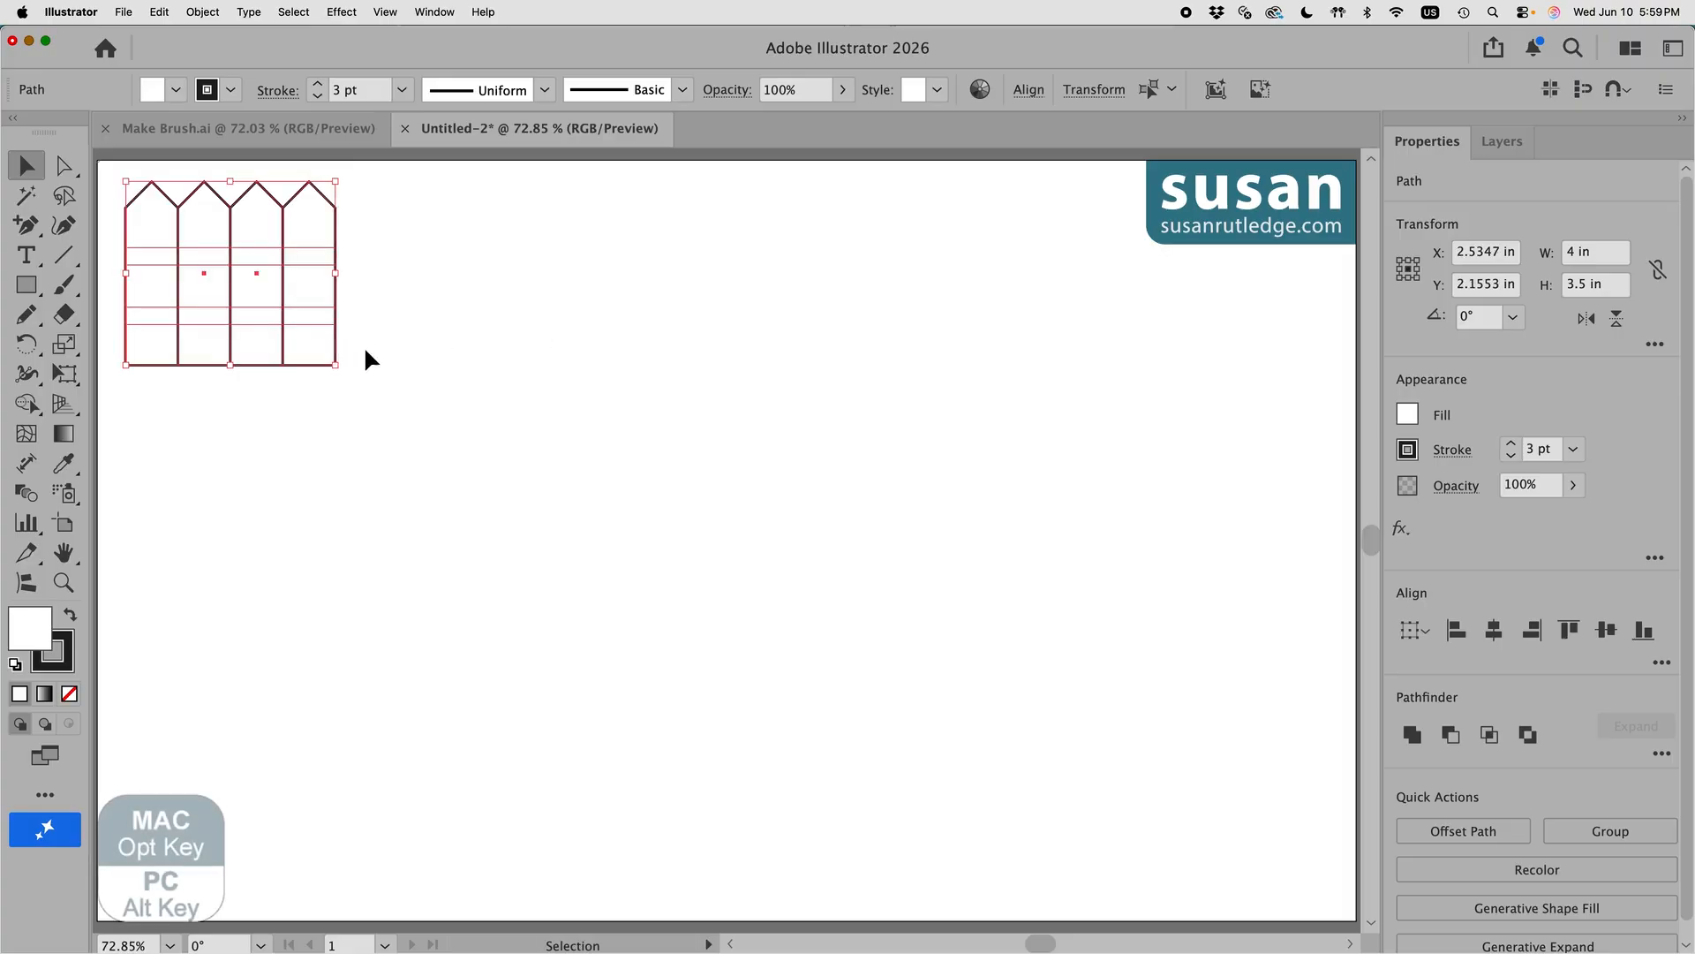
drag(337, 344, 761, 350)
click(535, 456)
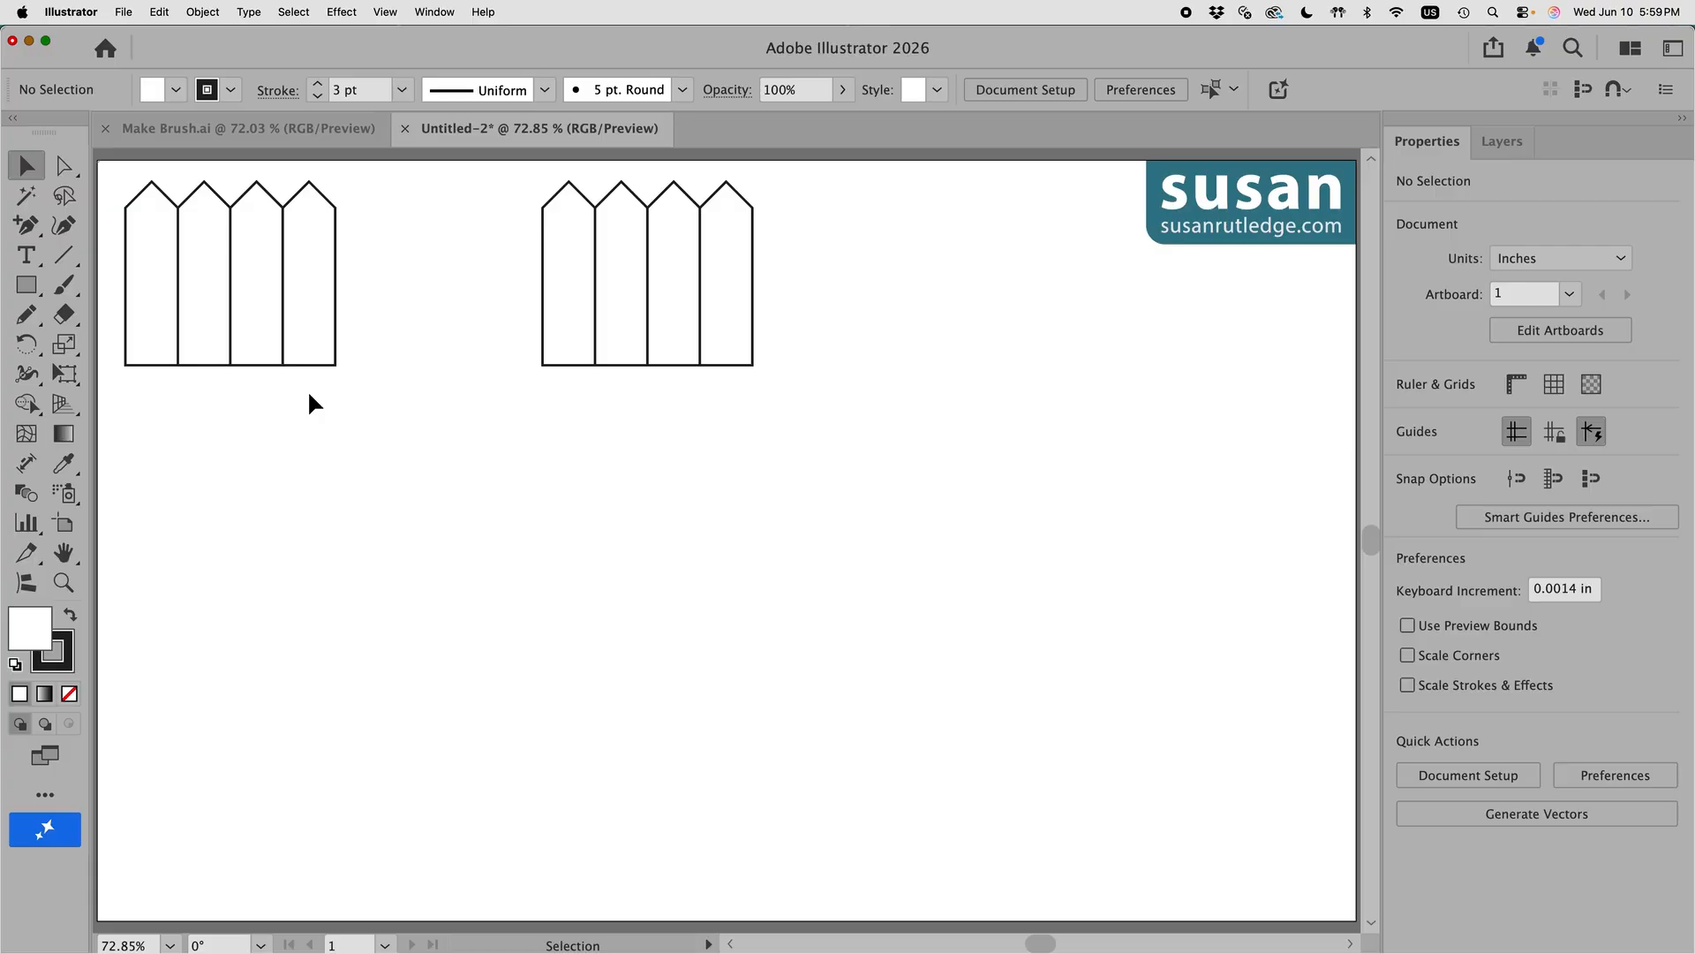
Step: Delete the second and fourth pickets of the left fence
click(214, 193)
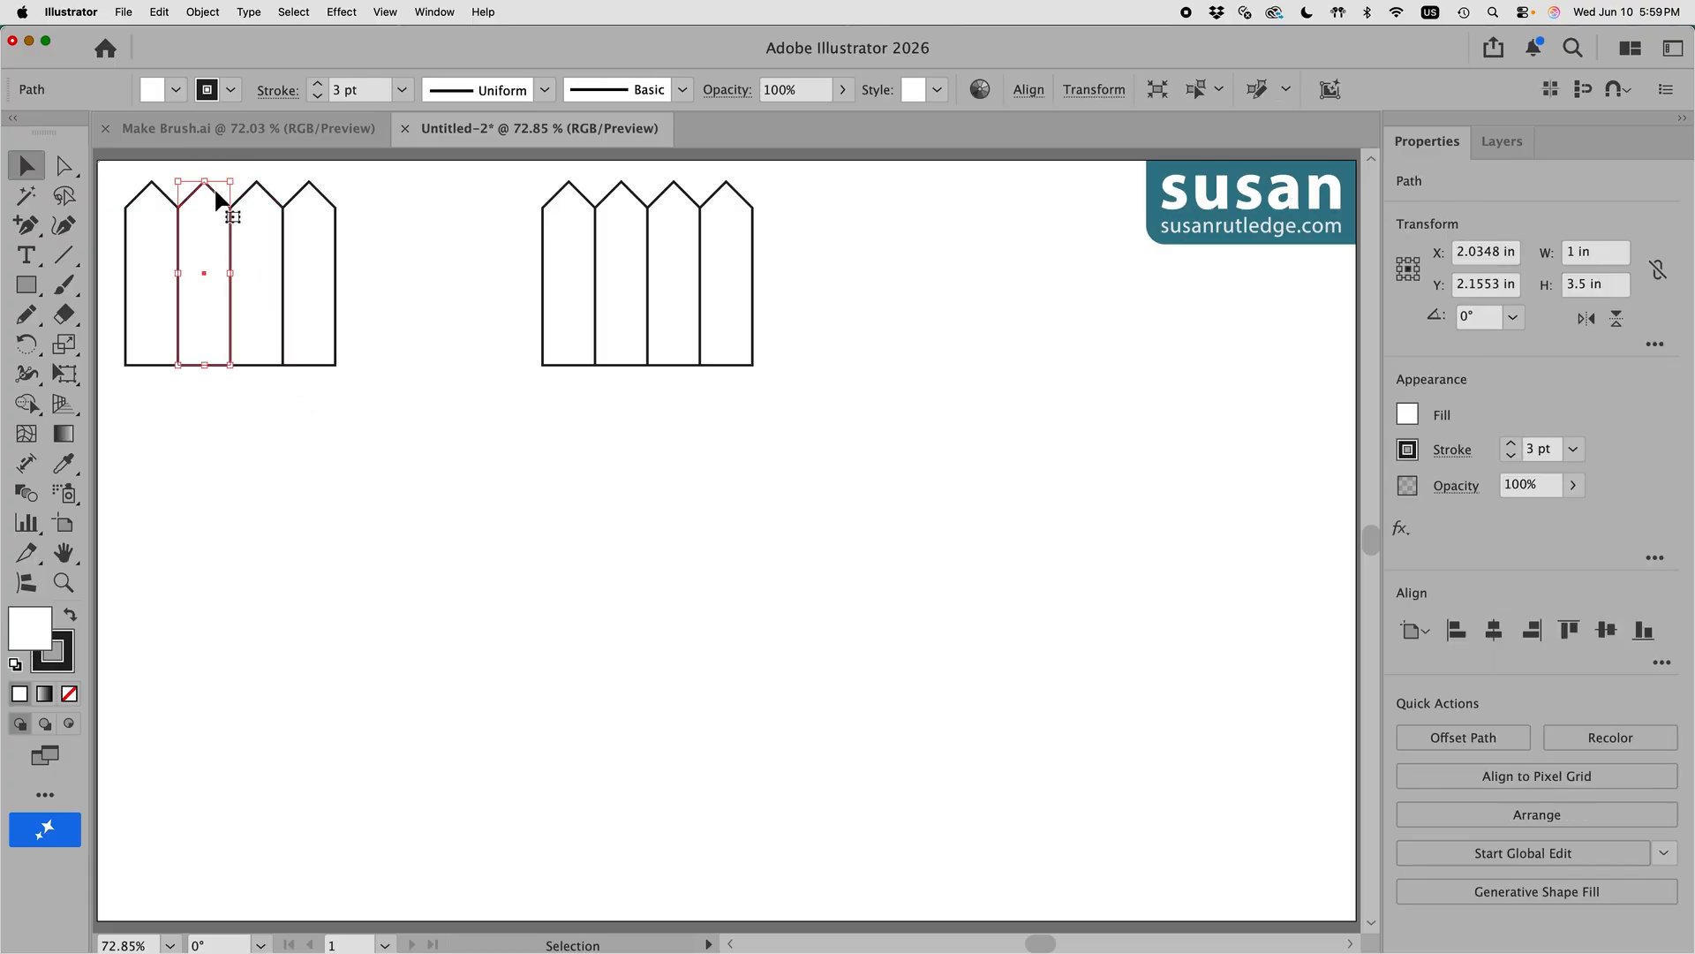
key(Delete)
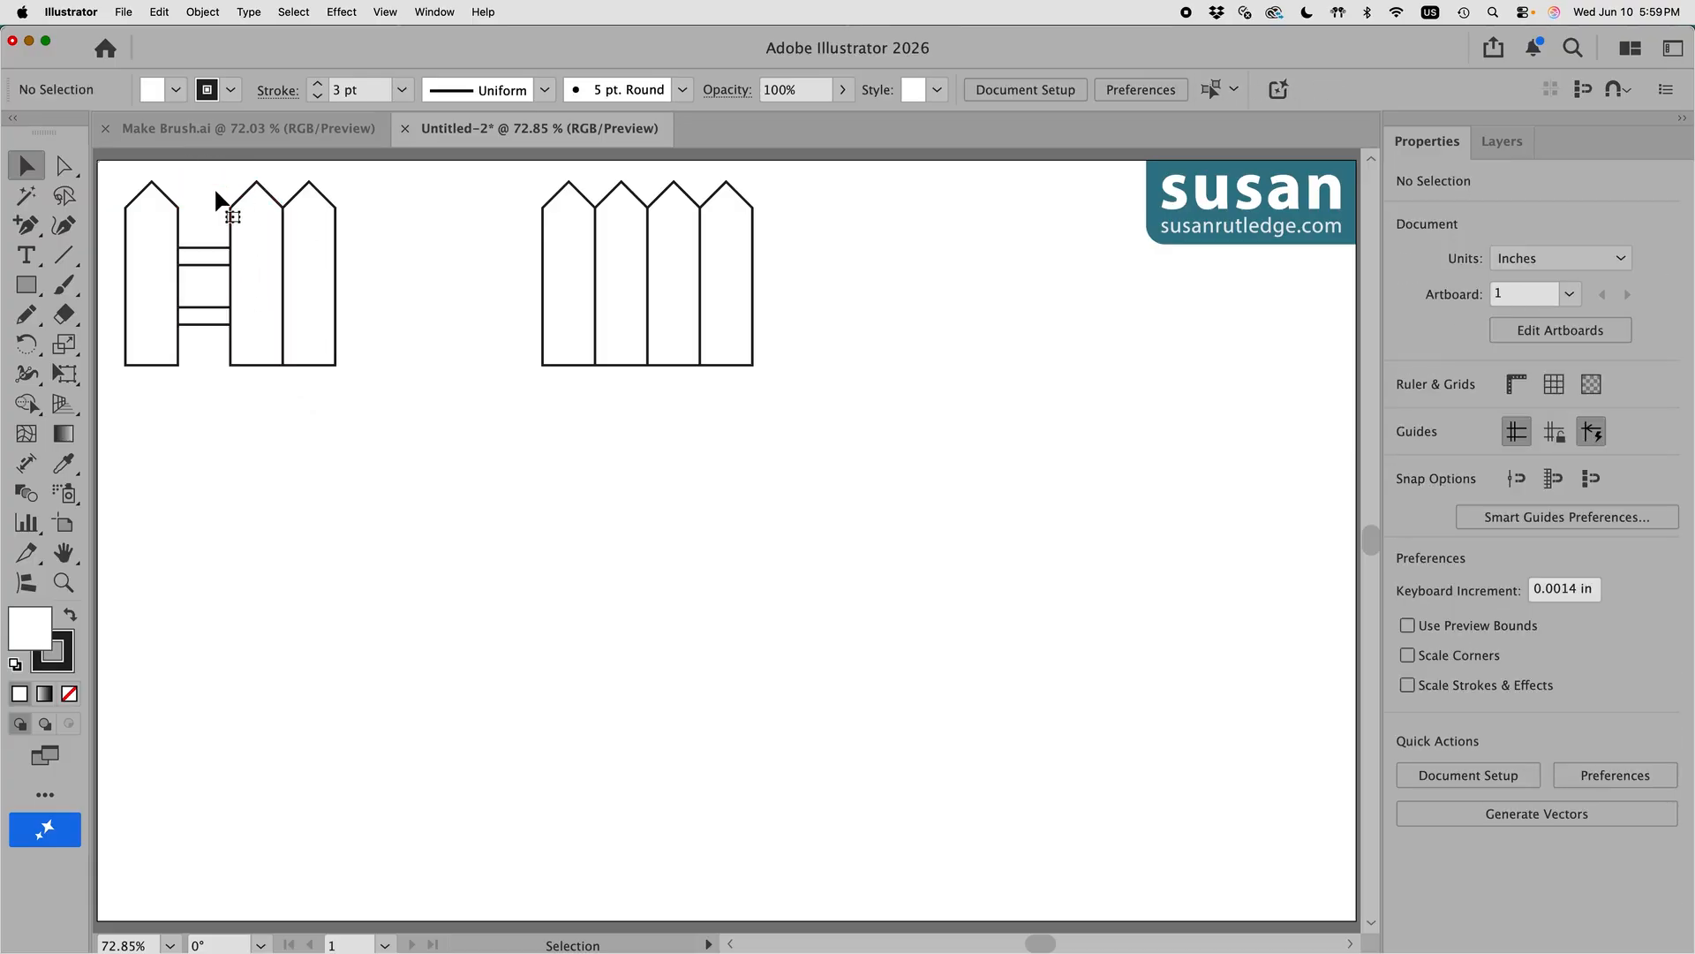
click(327, 201)
key(Delete)
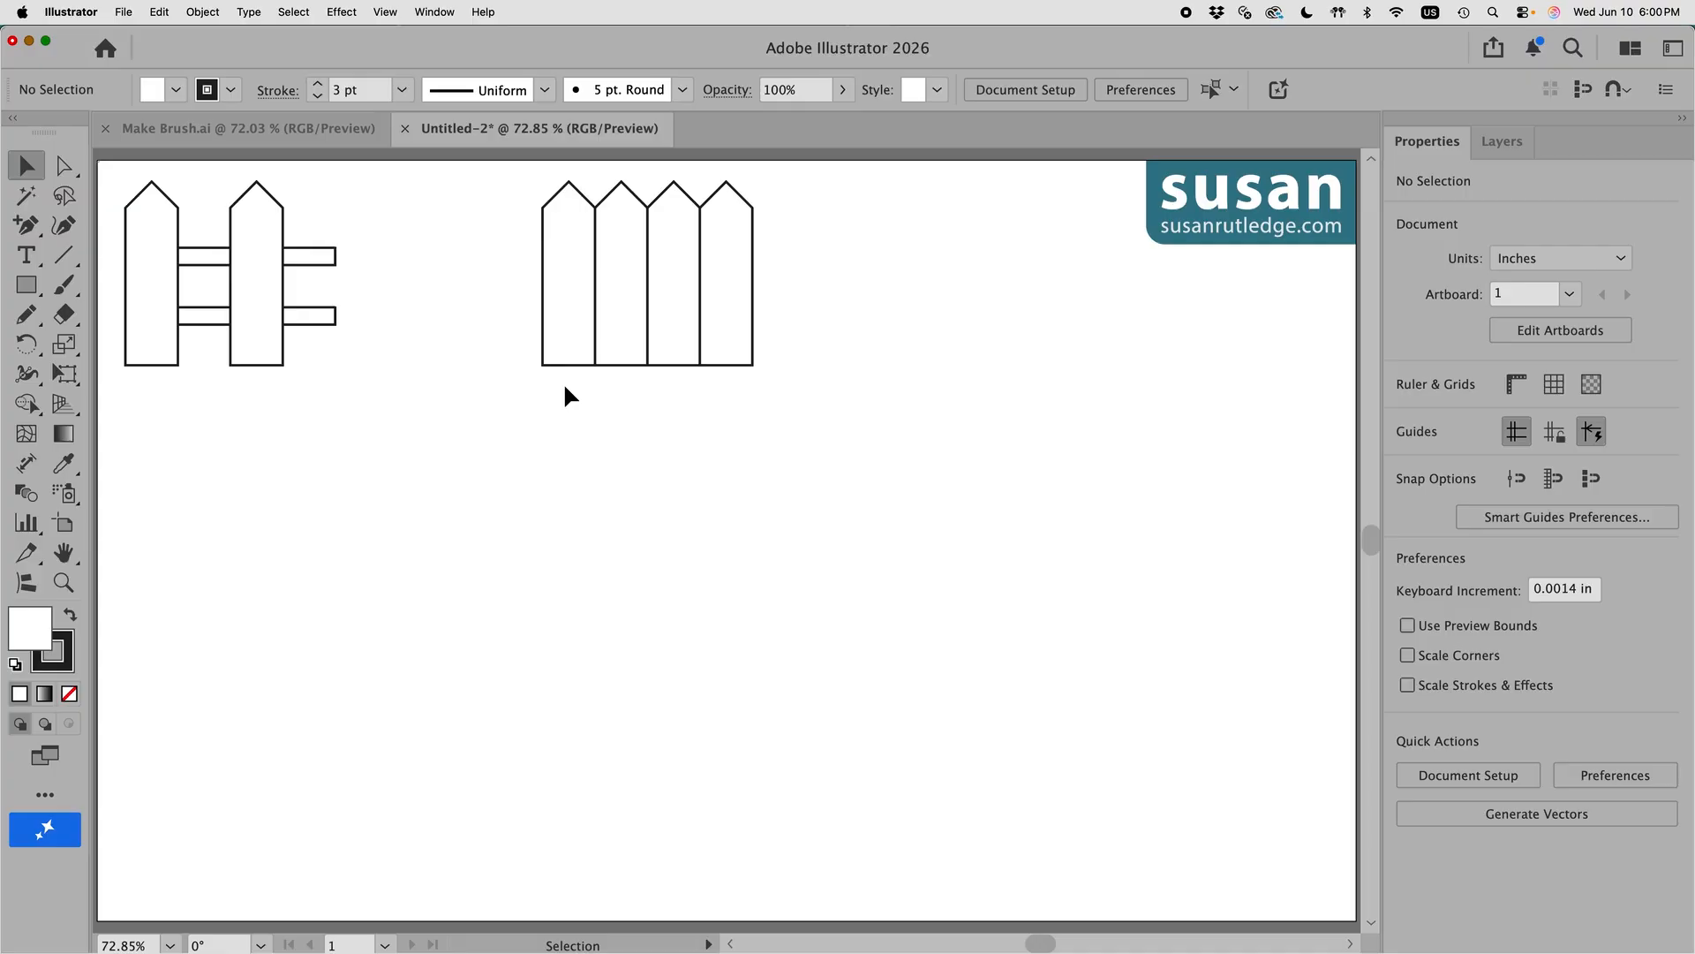
Step: Delete the right fence's second picket and shift its last picket right for even spacing
click(628, 190)
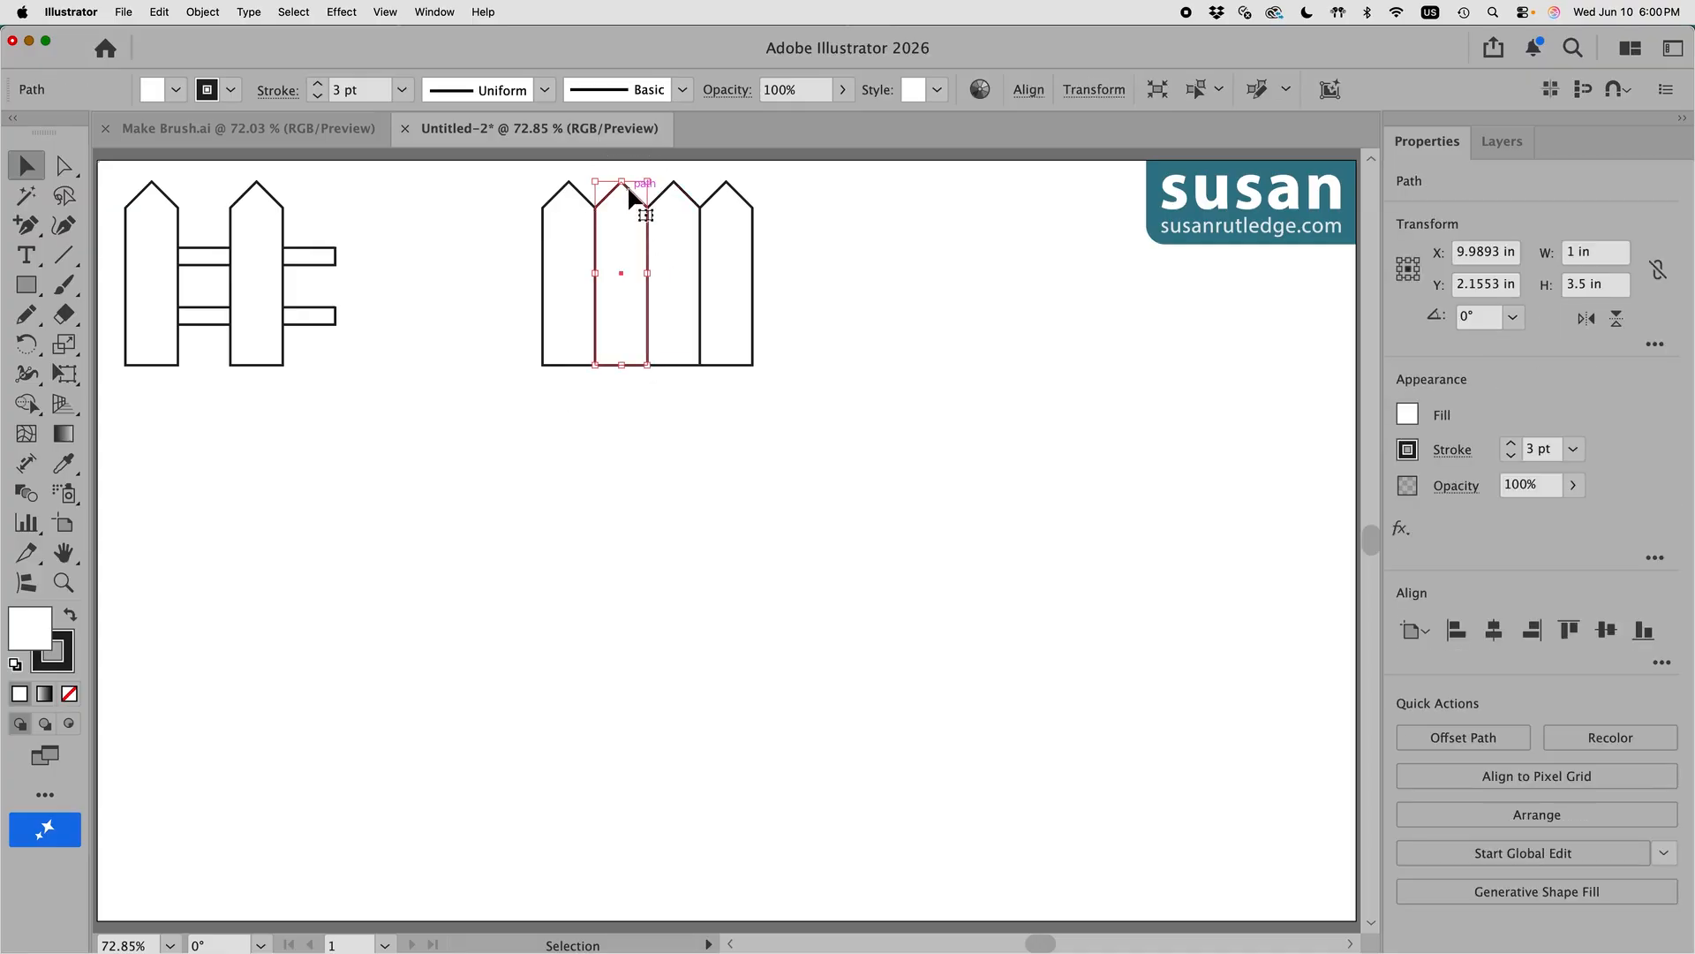
key(Delete)
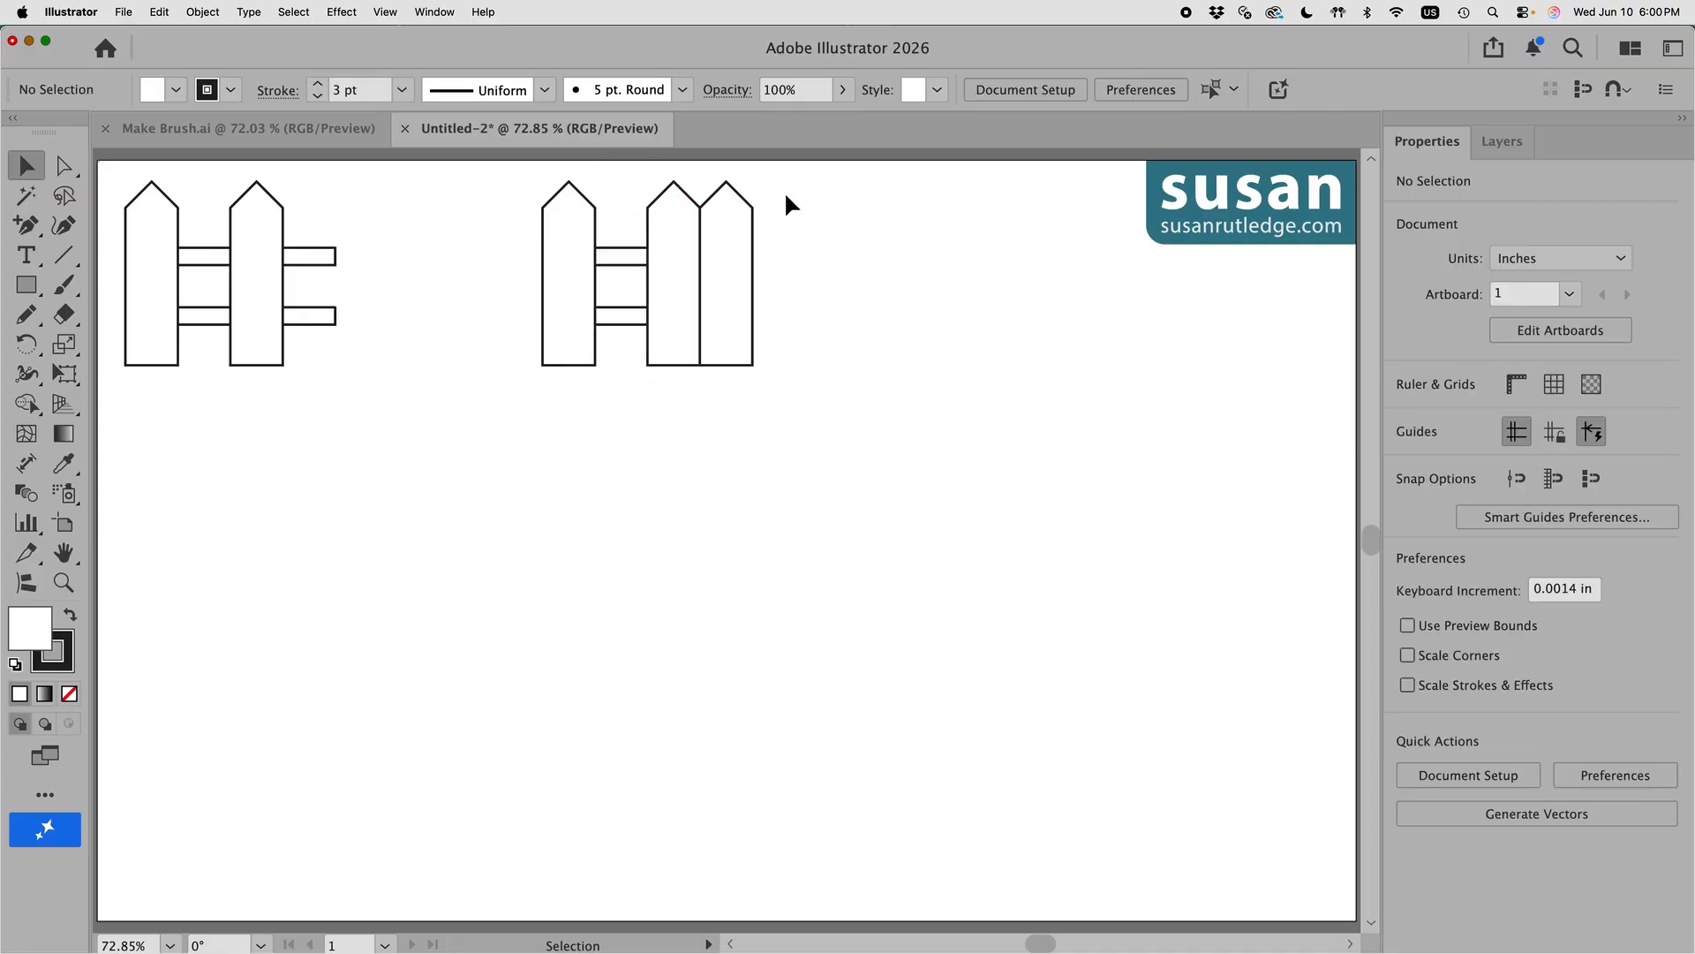
click(744, 208)
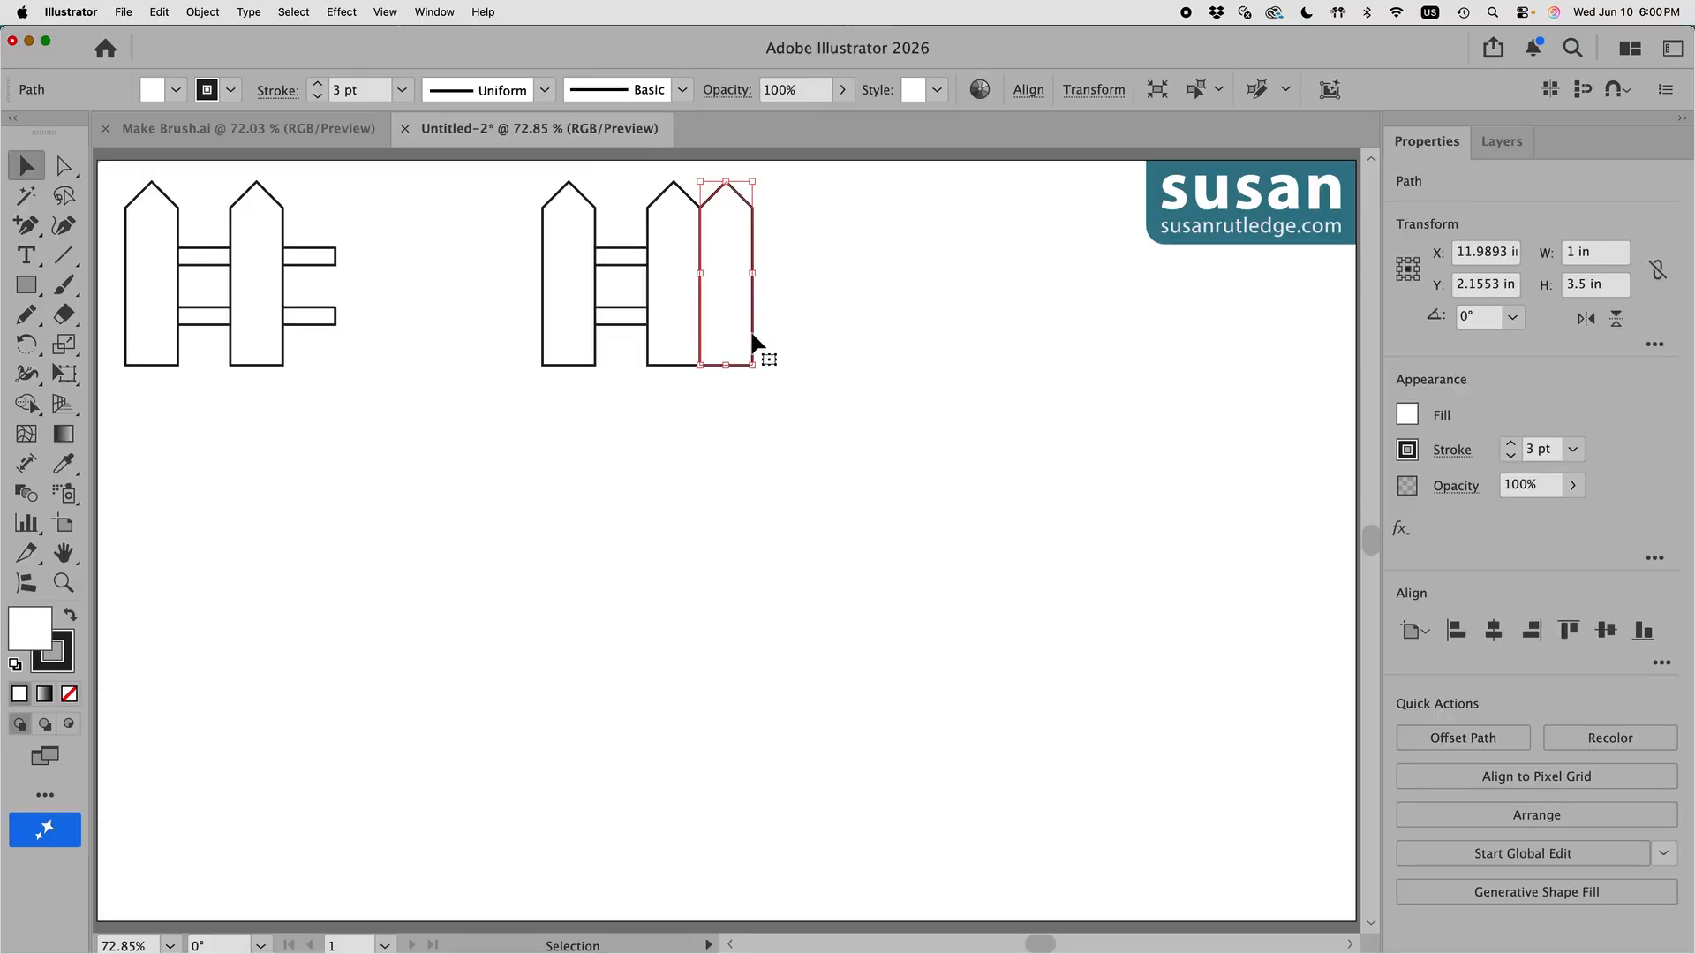
drag(753, 339, 806, 349)
click(830, 354)
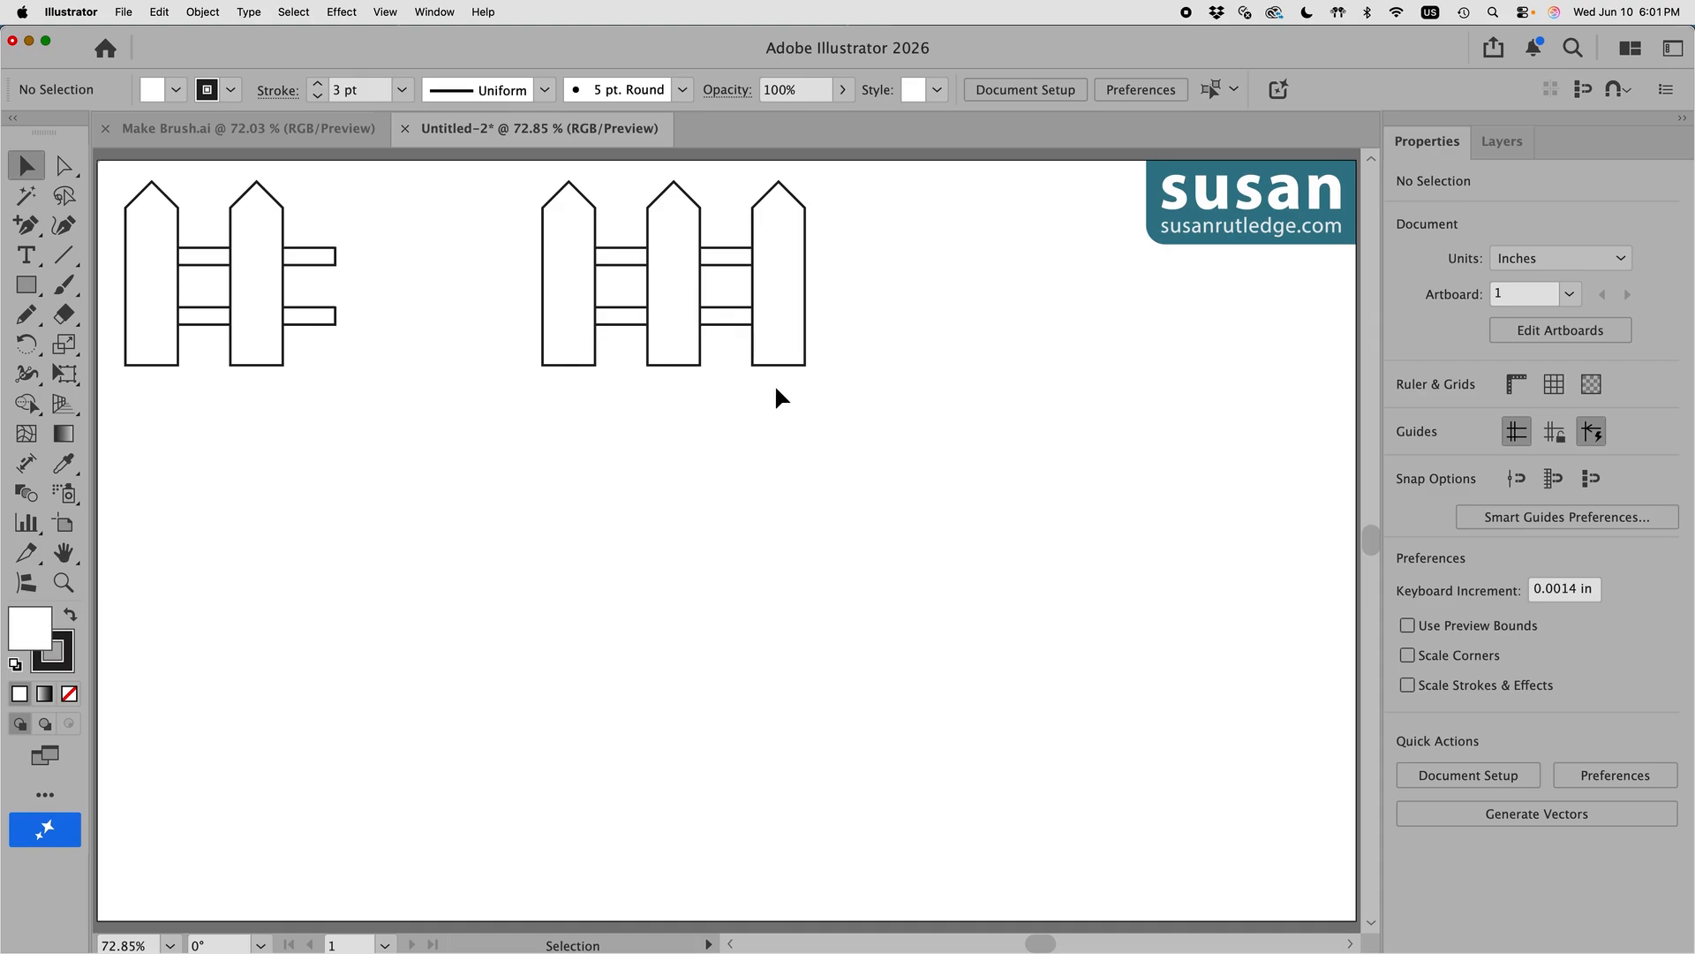
Step: Show the Brushes panel and move it off the canvas
click(437, 11)
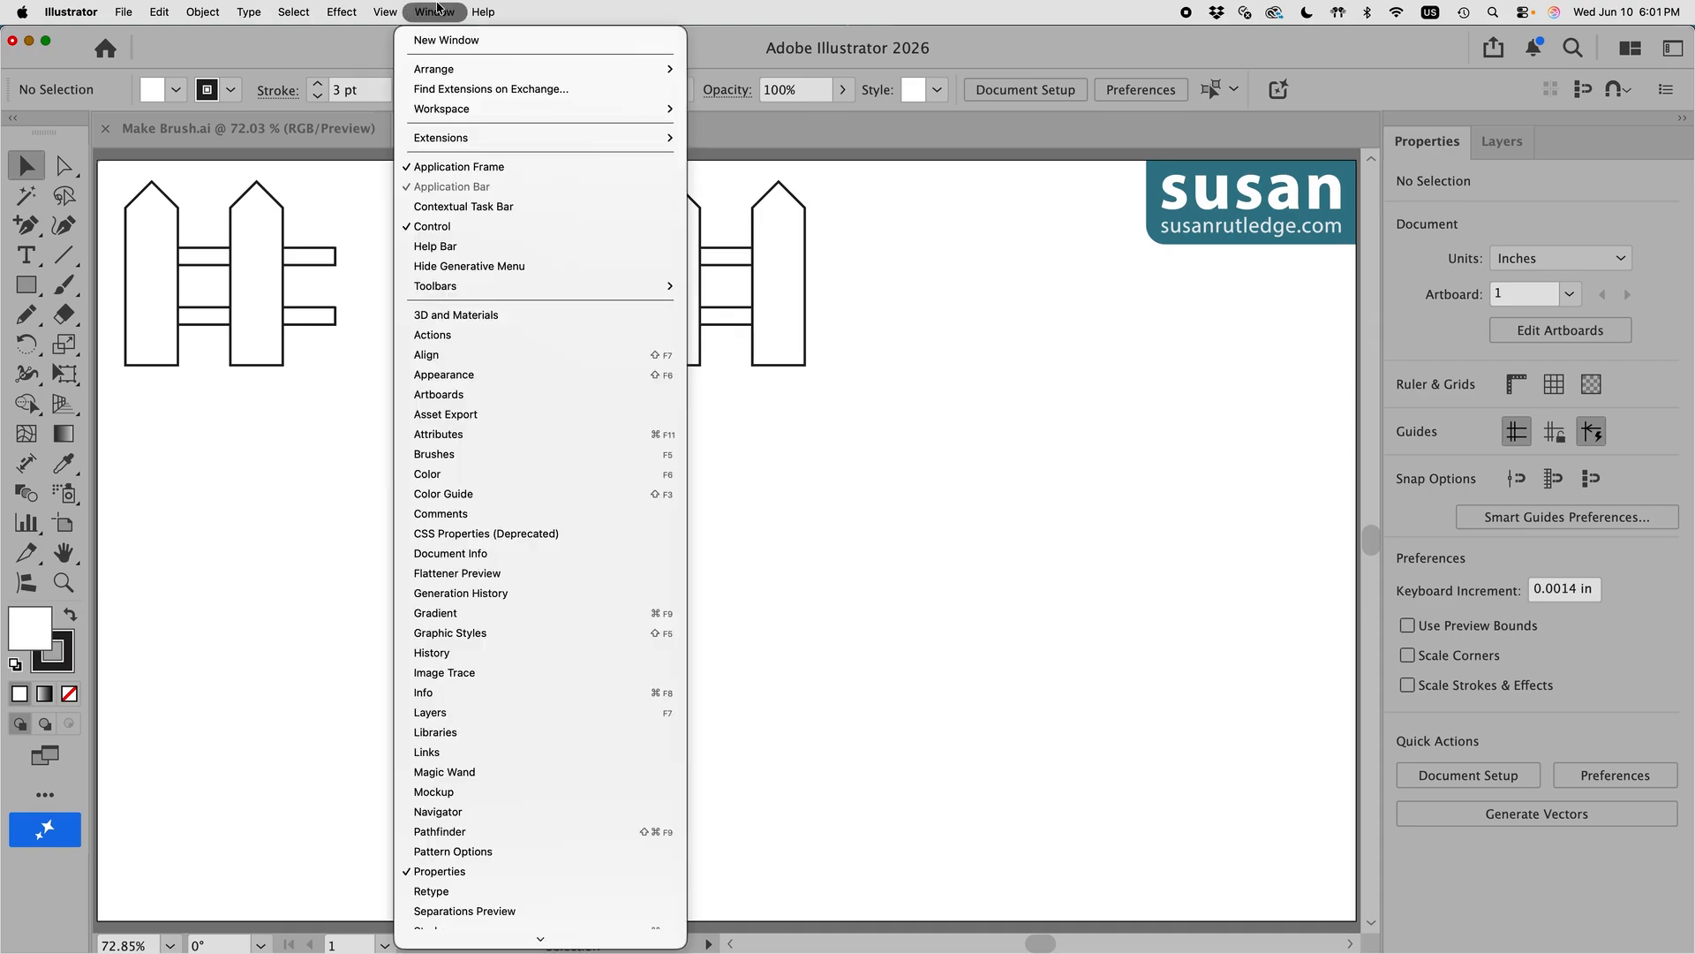
click(487, 452)
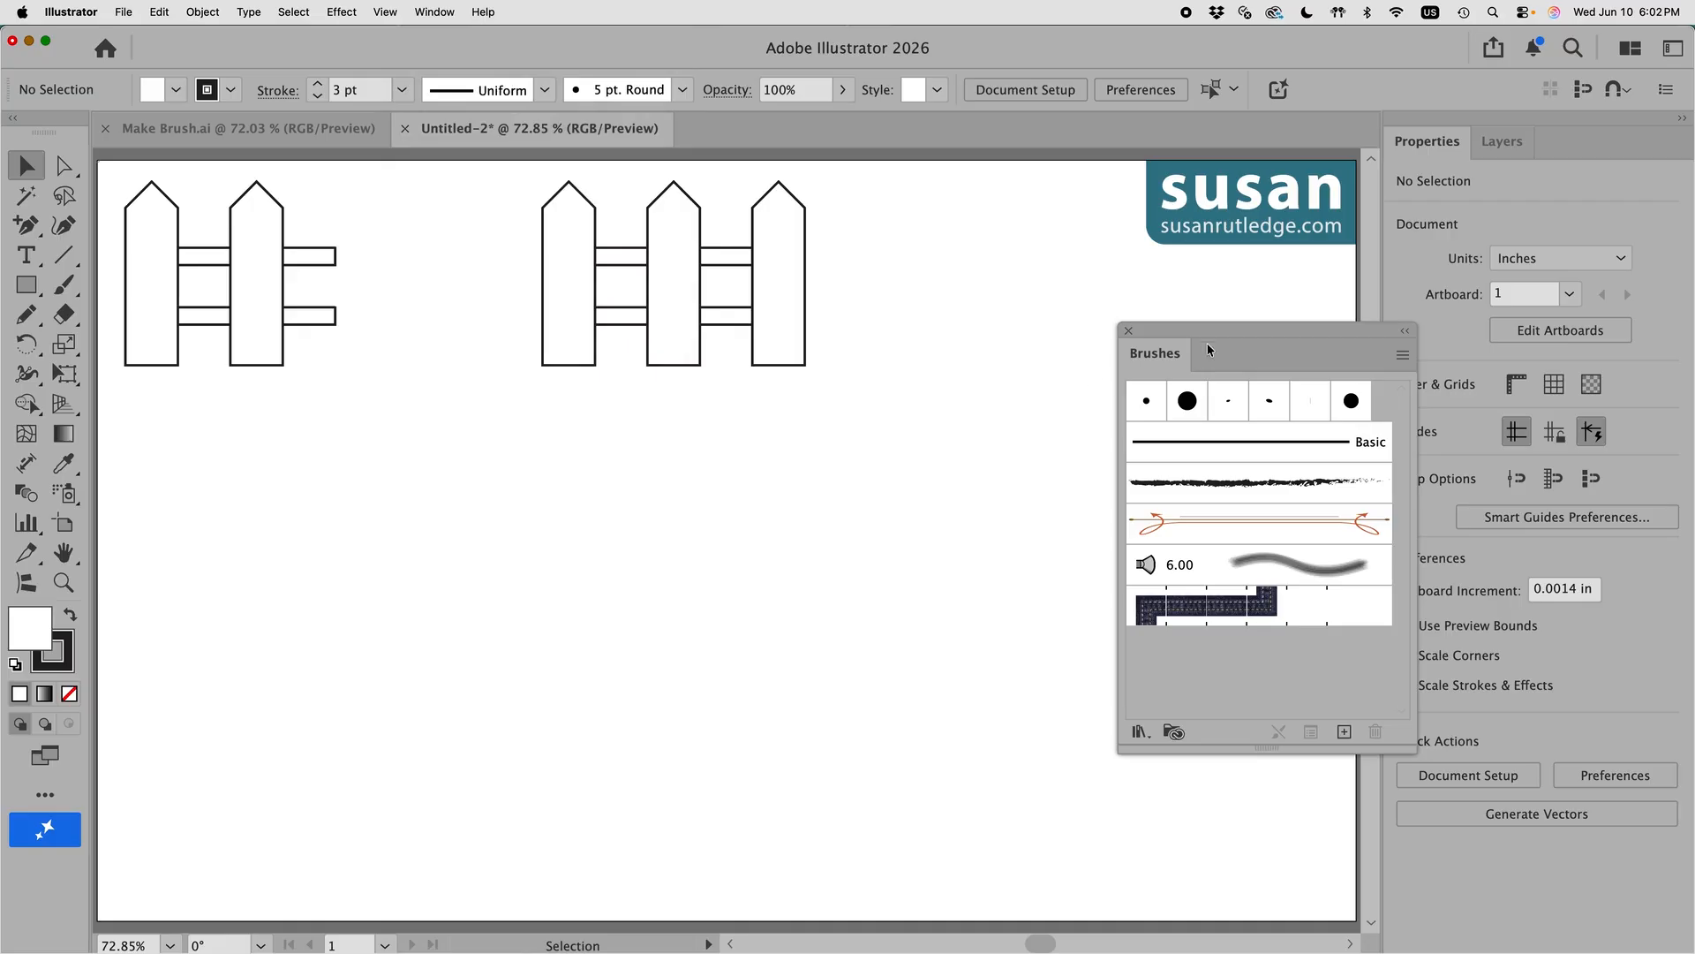
mouse_move(1148, 360)
mouse_down()
mouse_move(1449, 253)
mouse_move(1574, 159)
mouse_up()
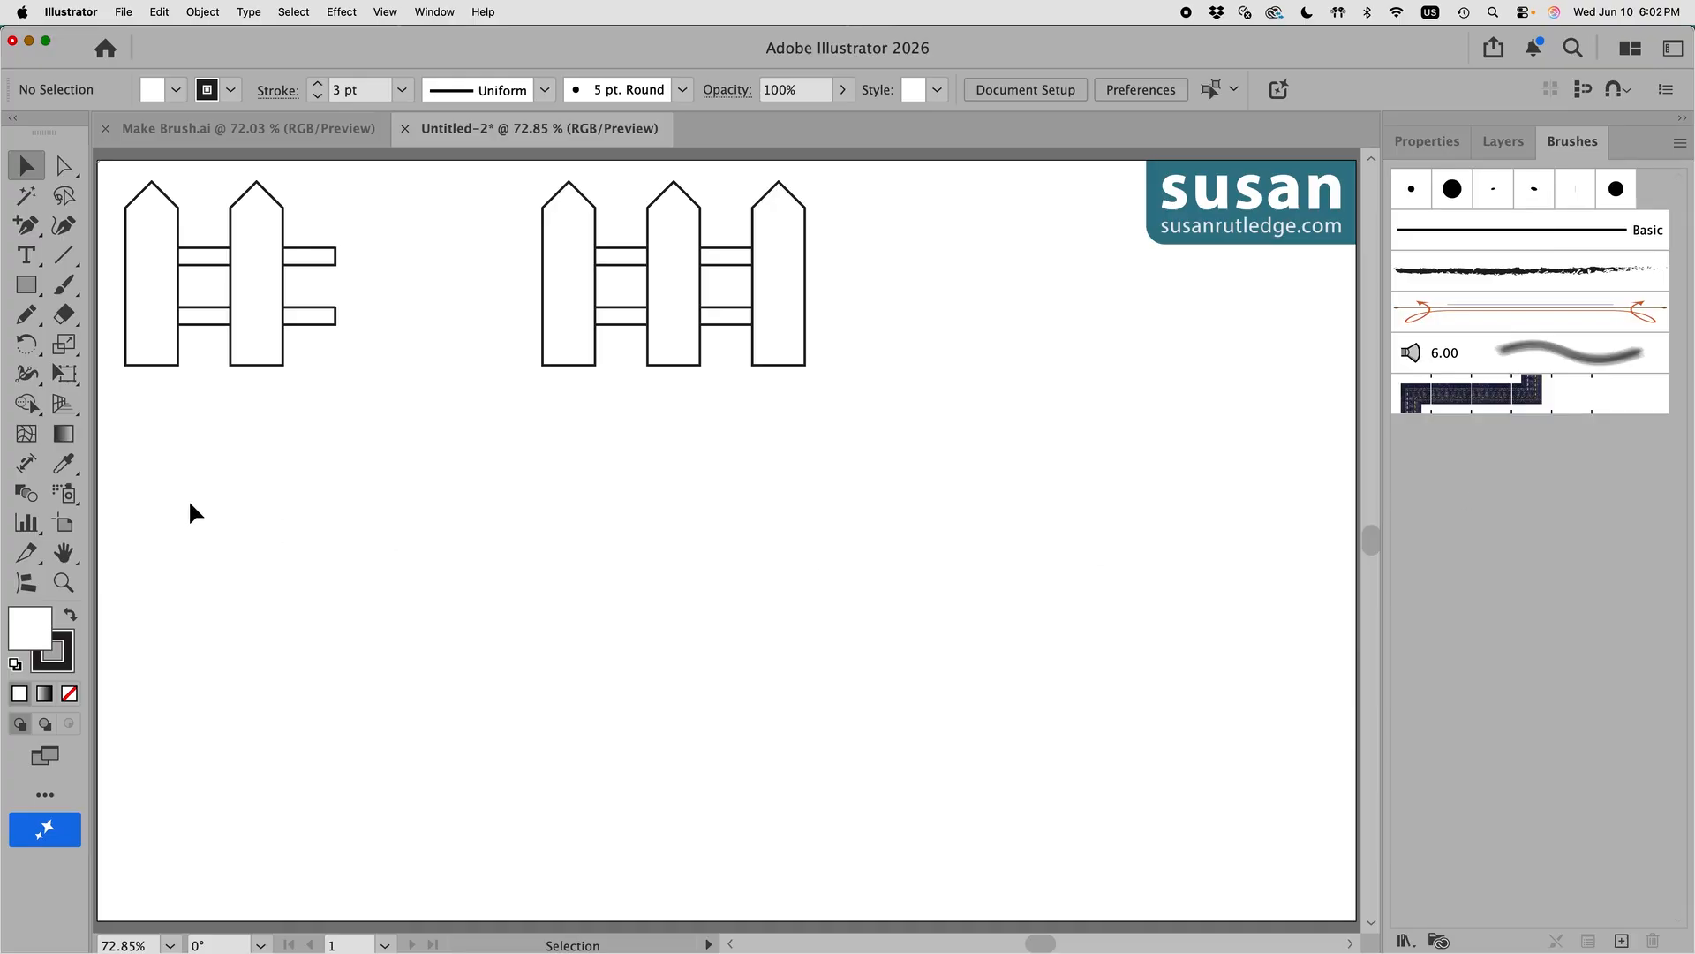
Step: Make the left fence into a pattern brush named 'Picket Fence 1'
drag(117, 177, 362, 378)
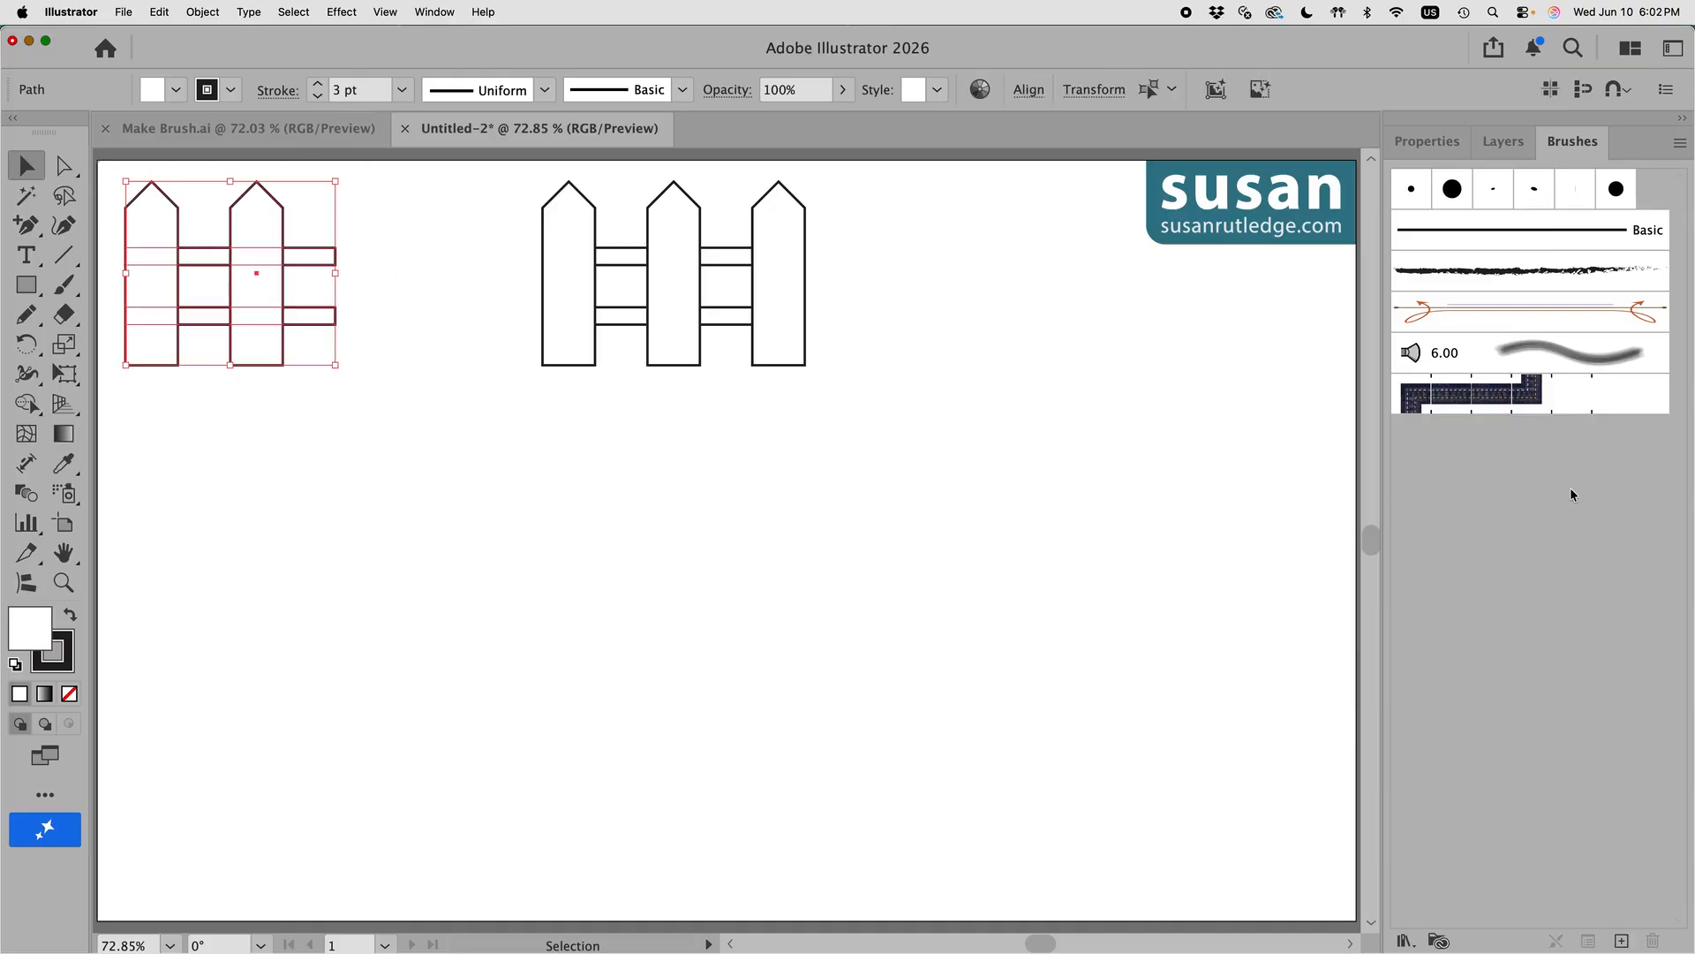
click(1623, 943)
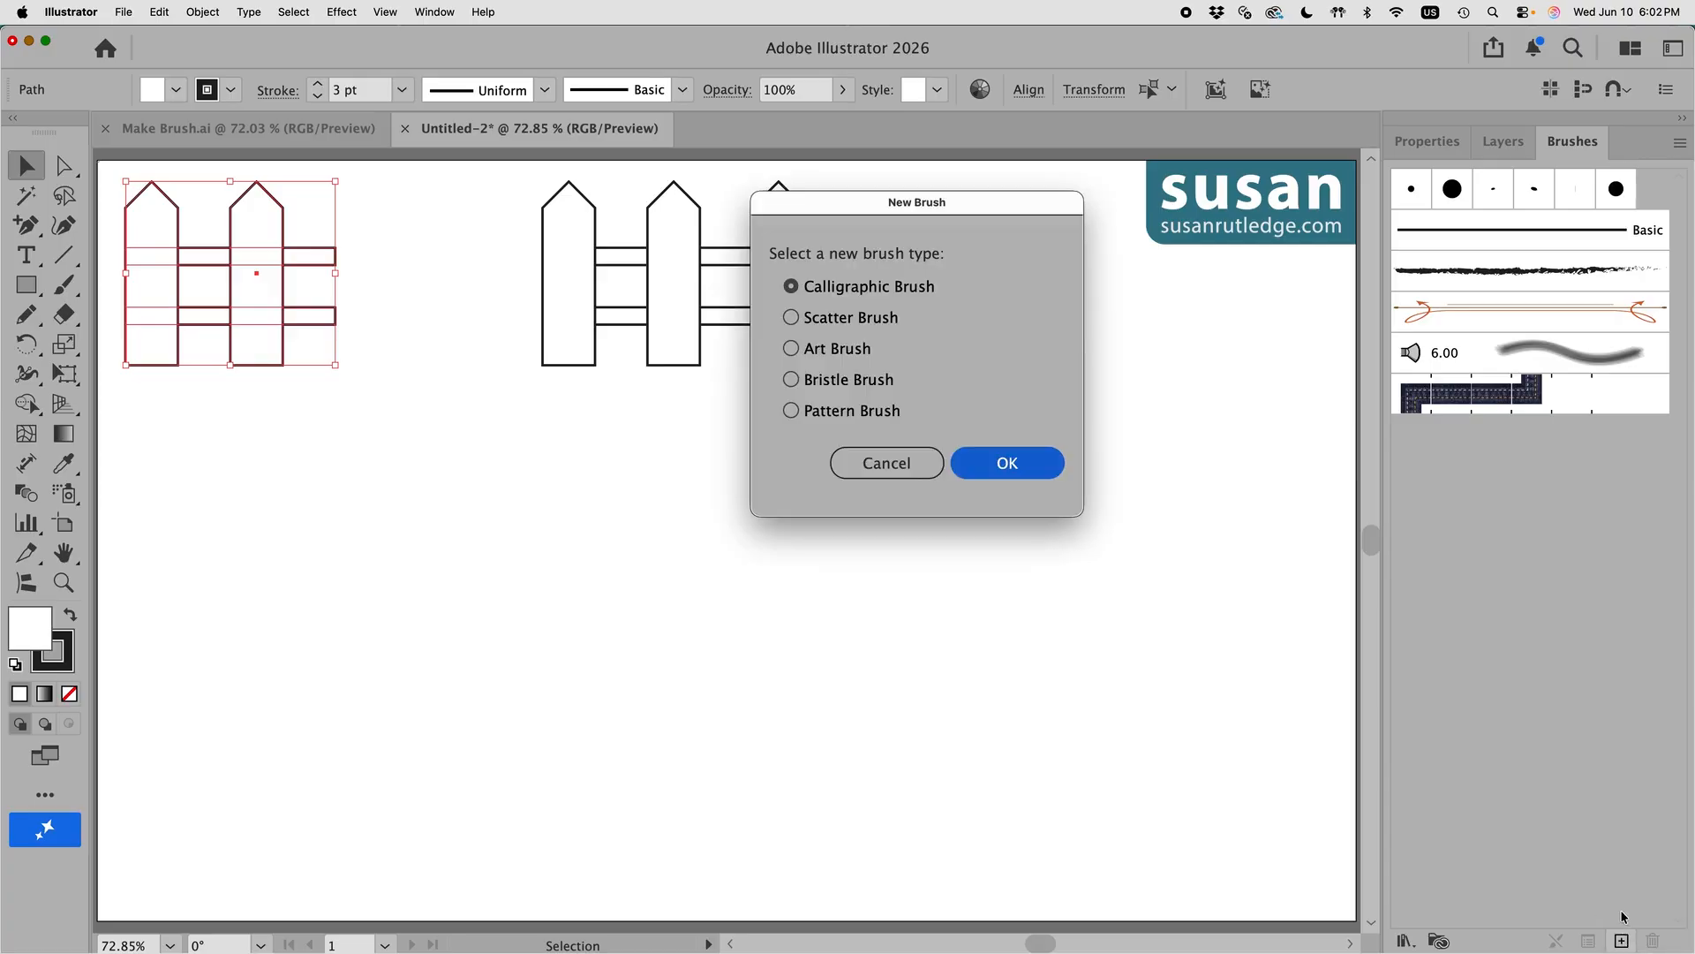
click(791, 409)
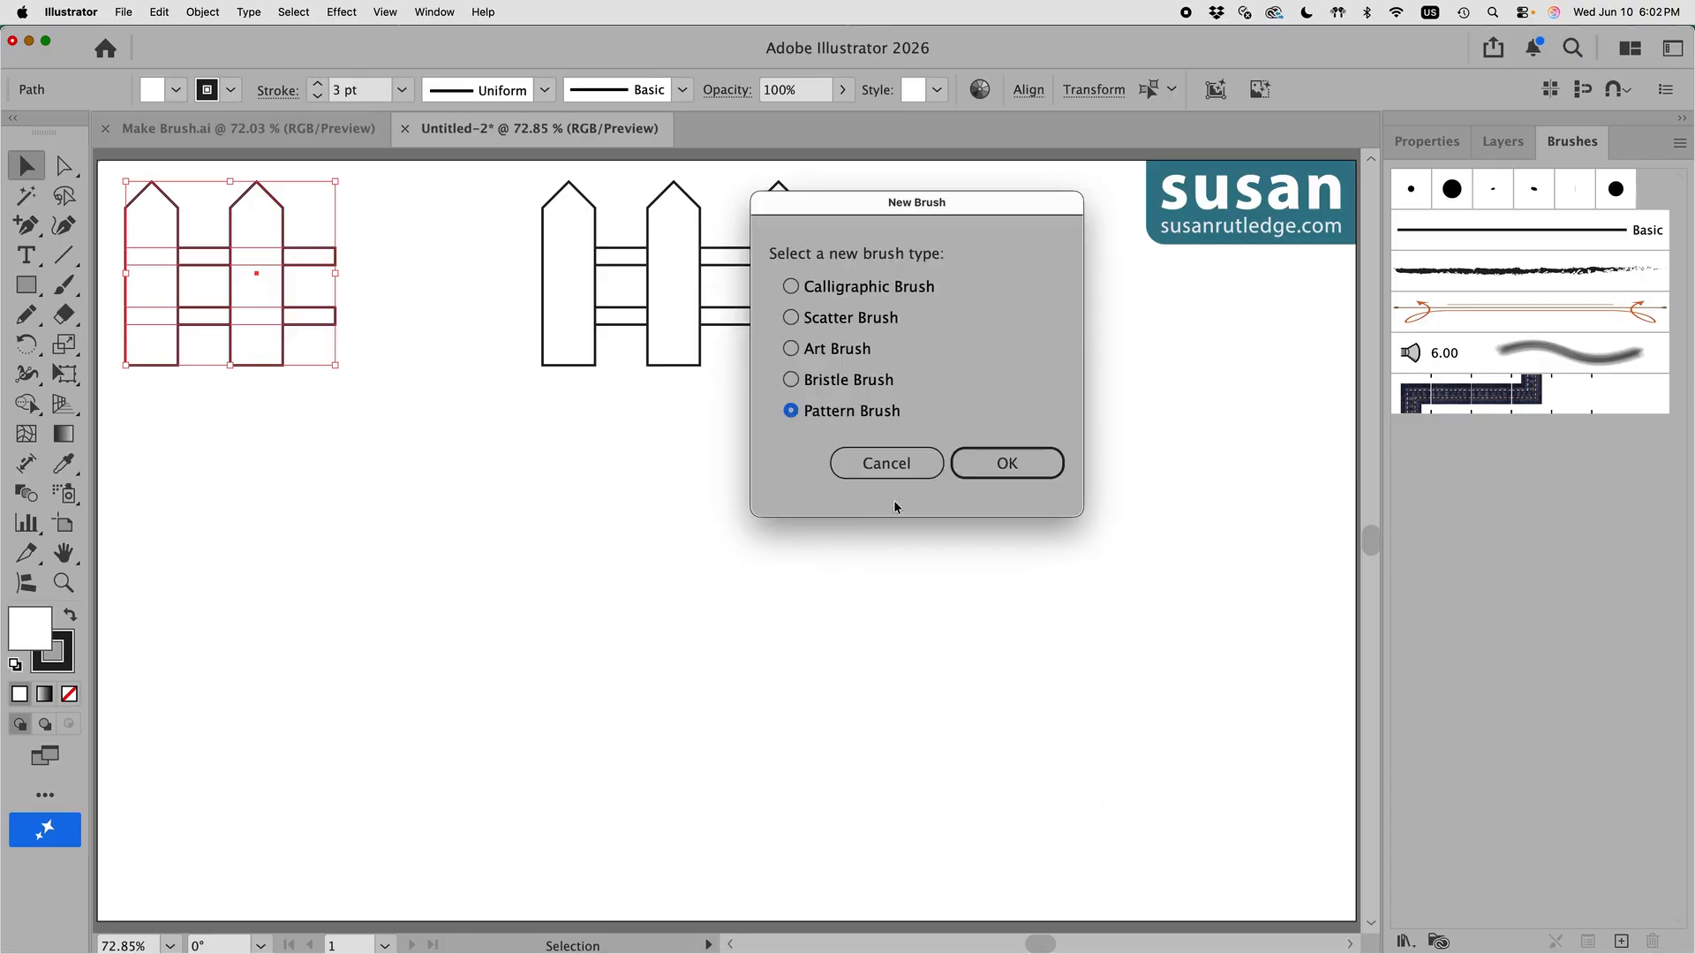
click(1009, 468)
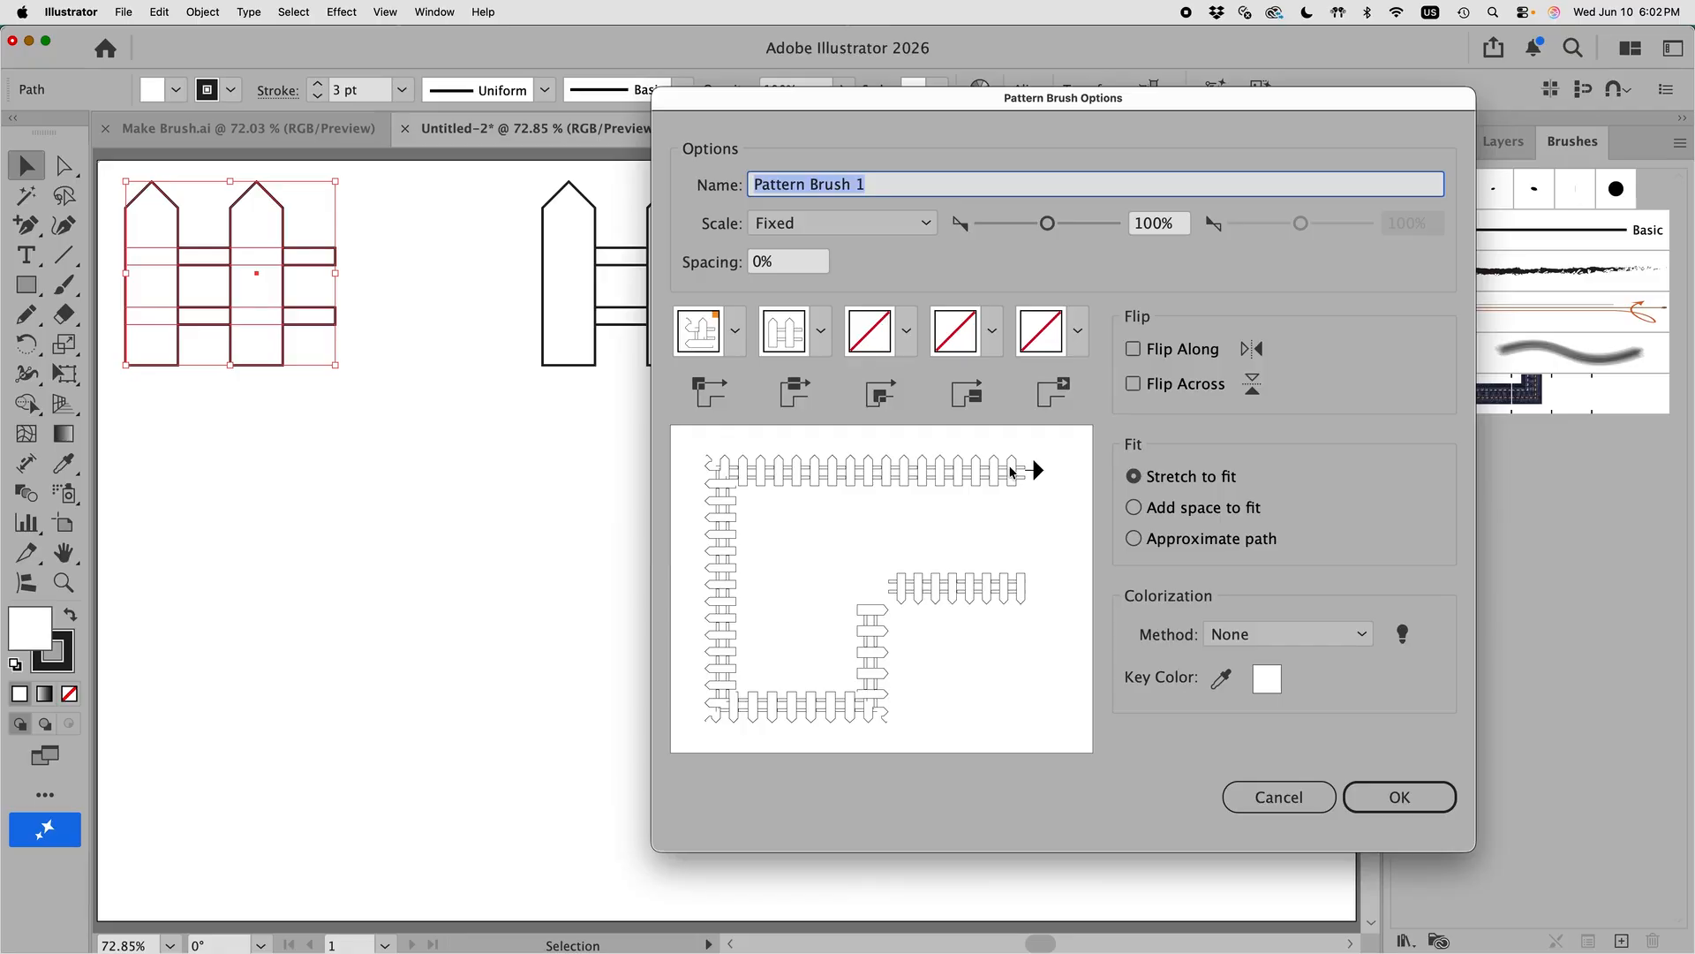
text(Picket Fe)
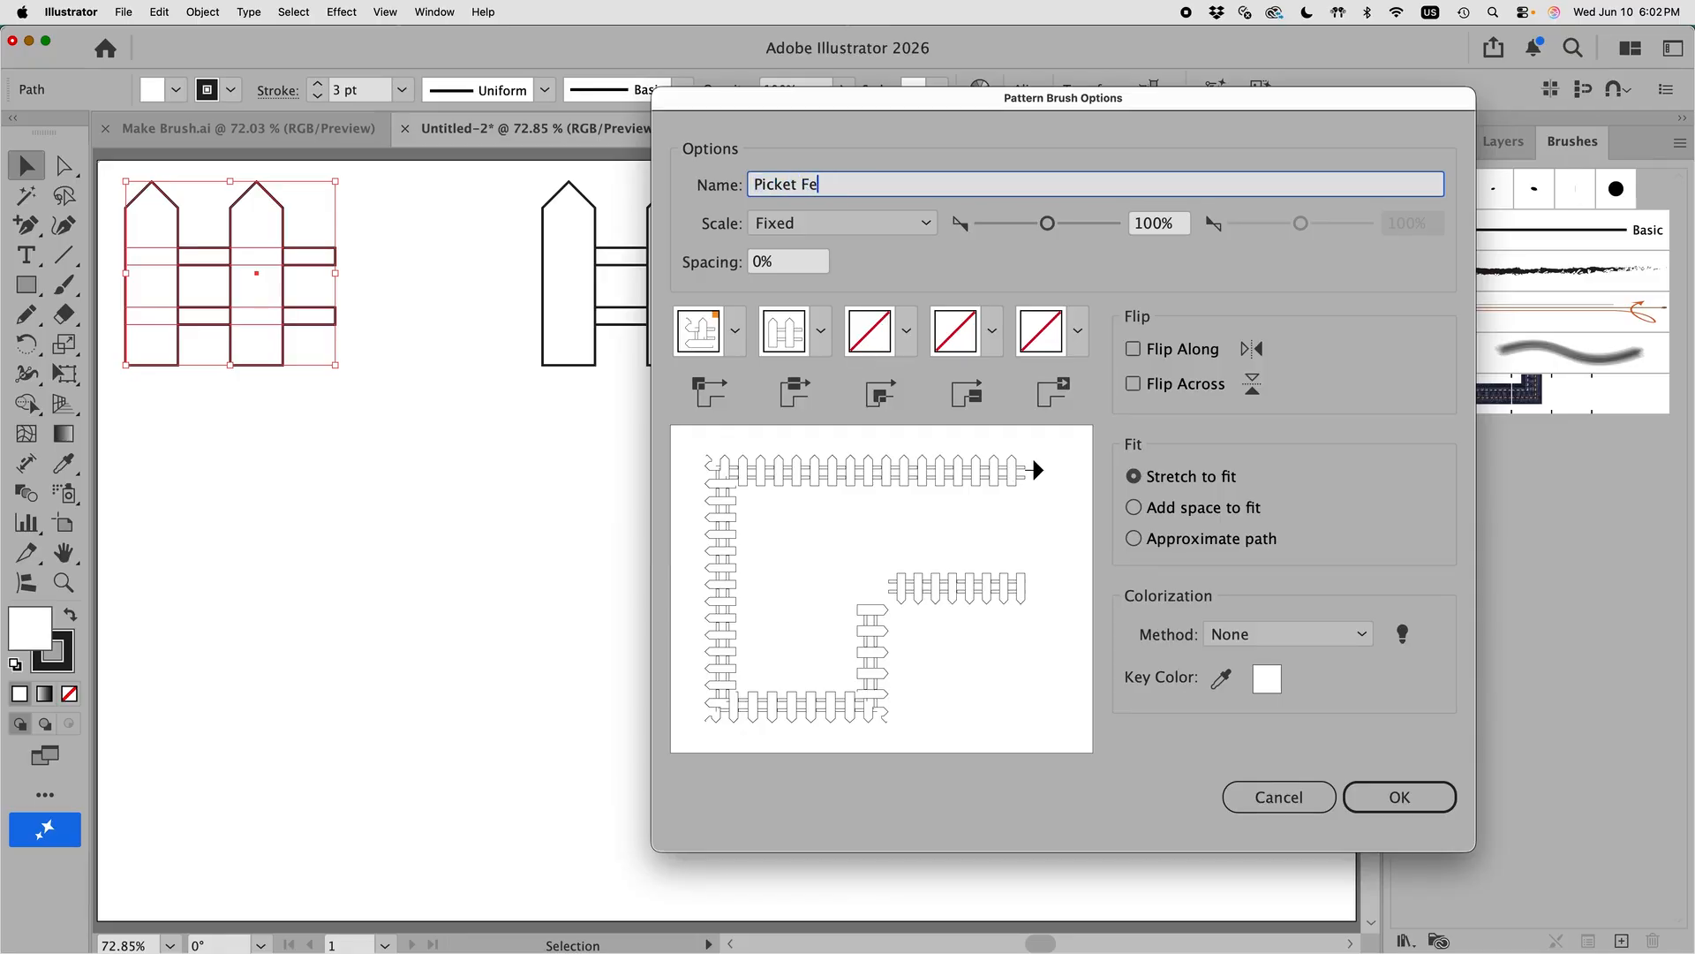
text(nce 1)
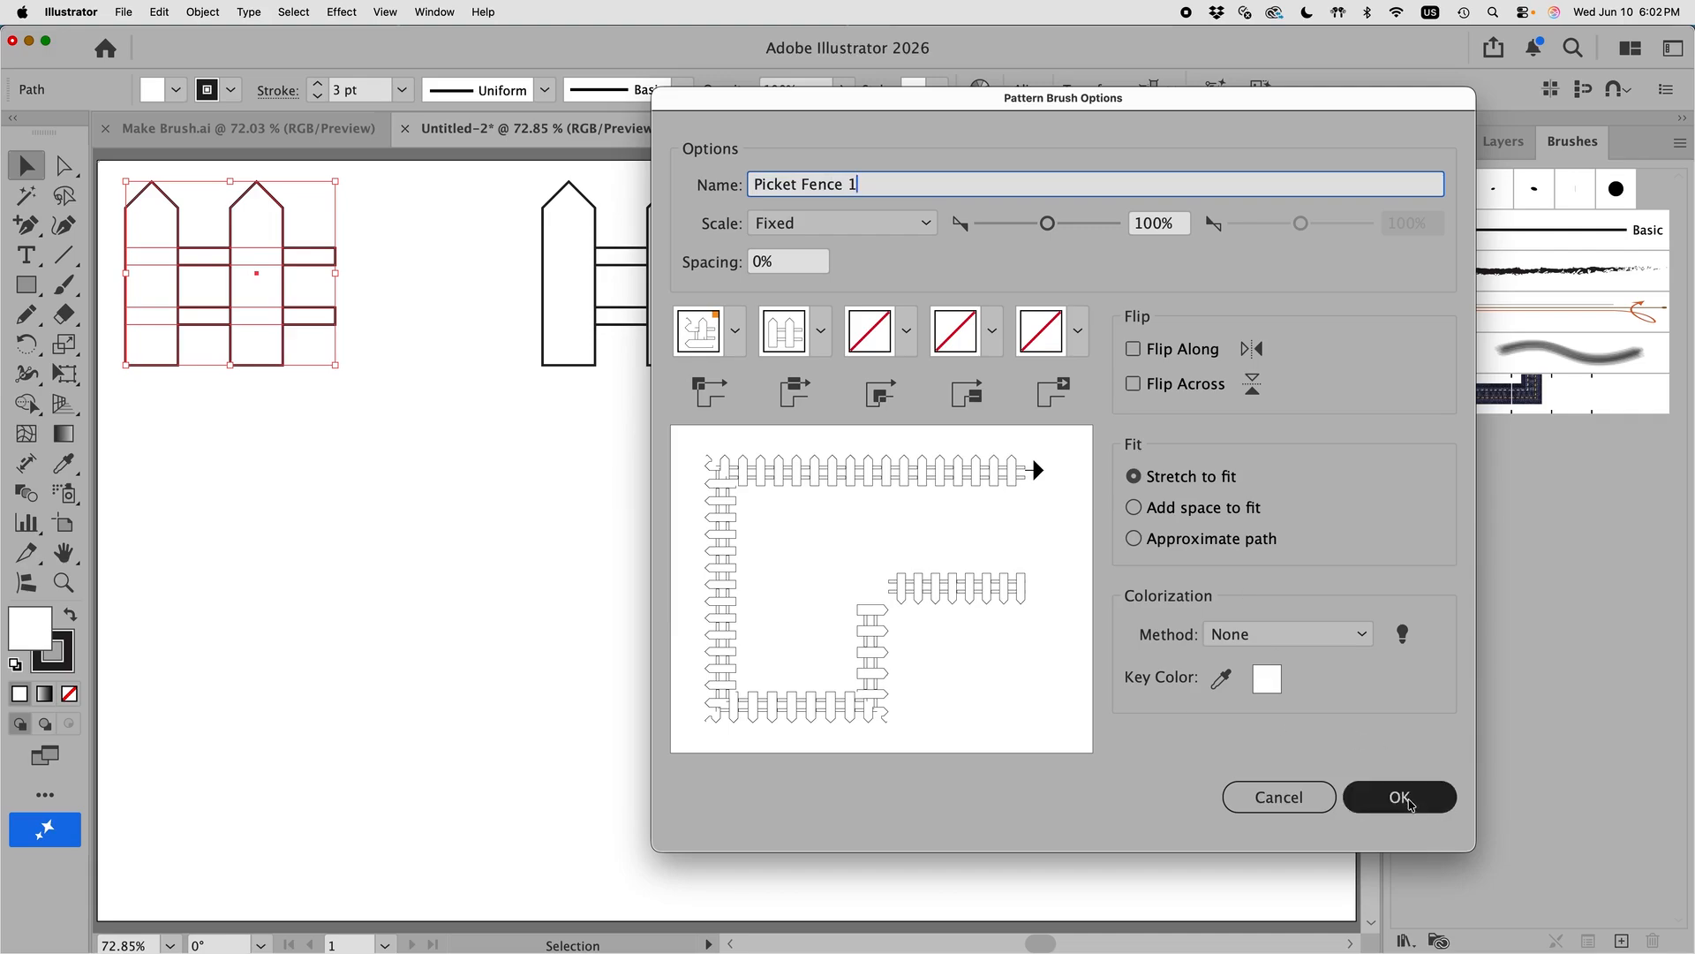
click(1413, 806)
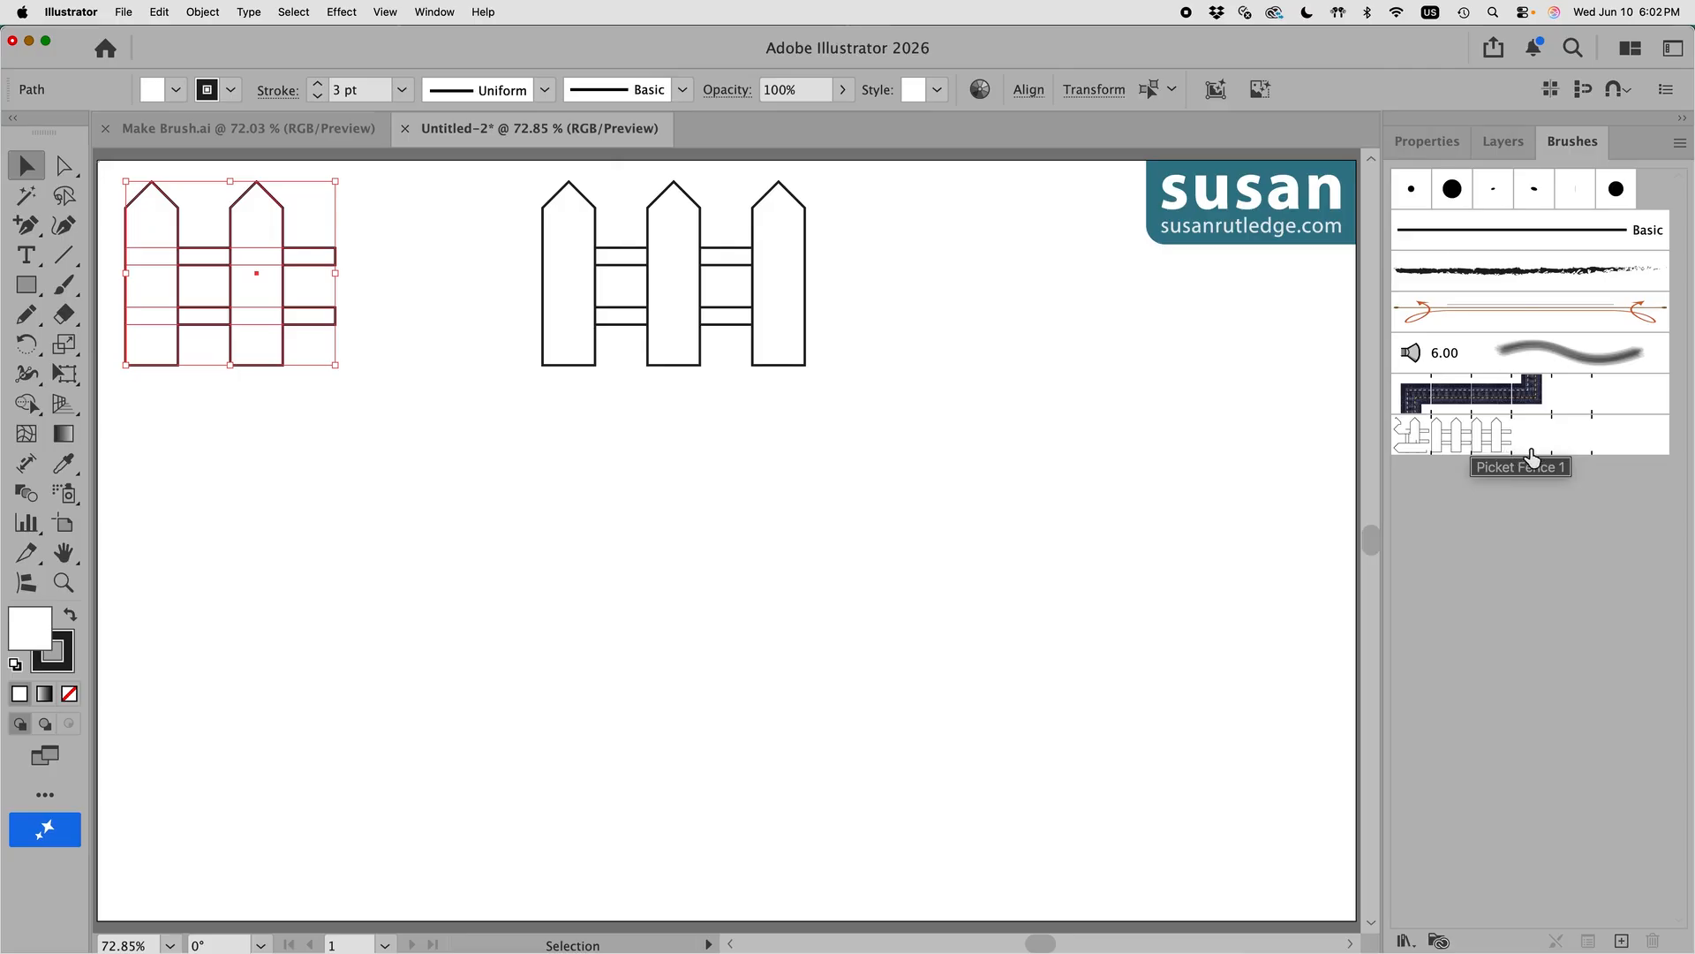
Step: Draw a long horizontal line, apply the Picket Fence 1 brush, and deselect it
click(63, 255)
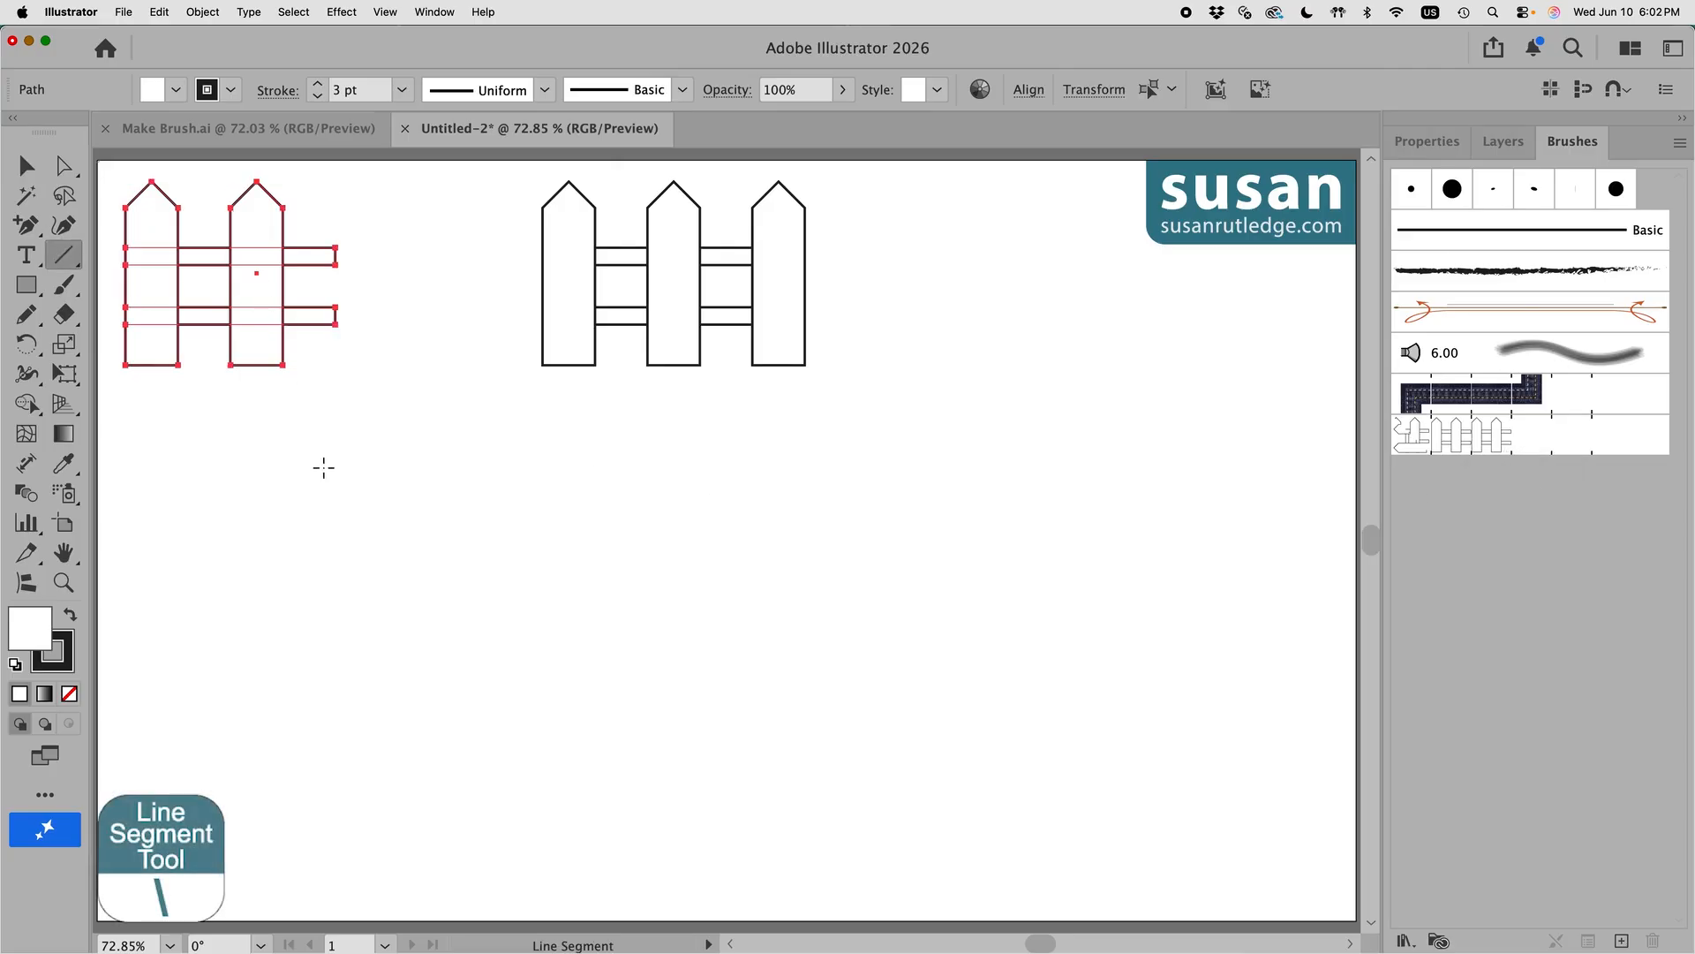
mouse_move(177, 547)
mouse_down()
mouse_move(617, 579)
mouse_move(1233, 582)
mouse_up()
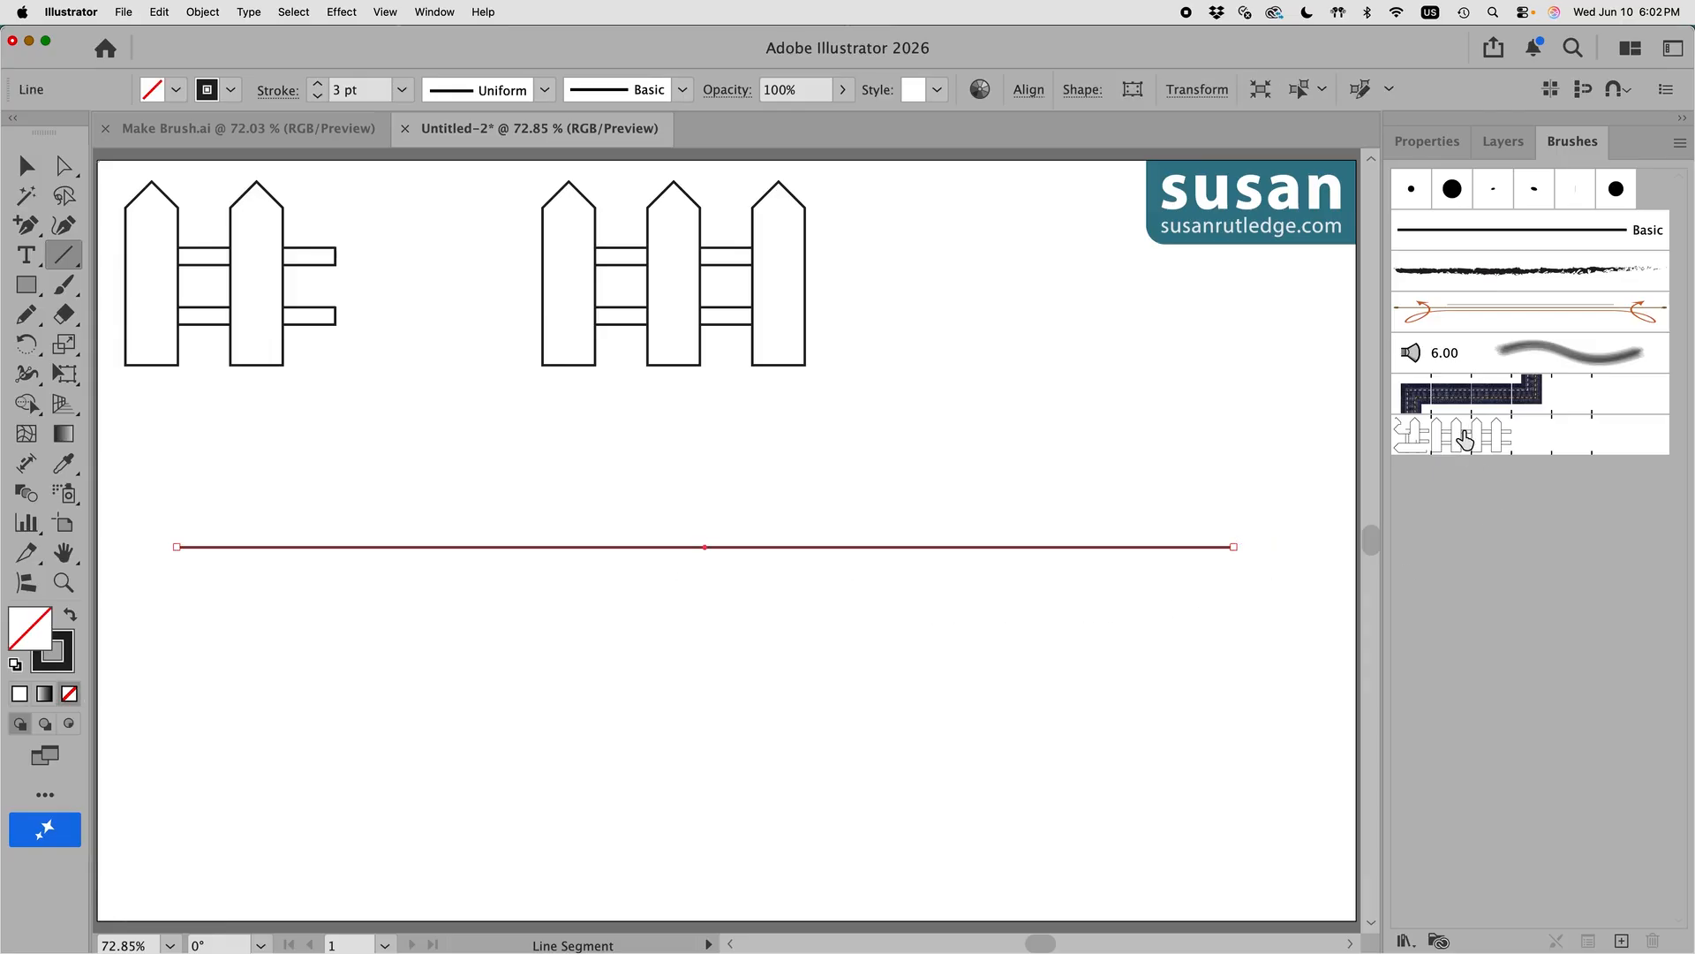
click(1477, 439)
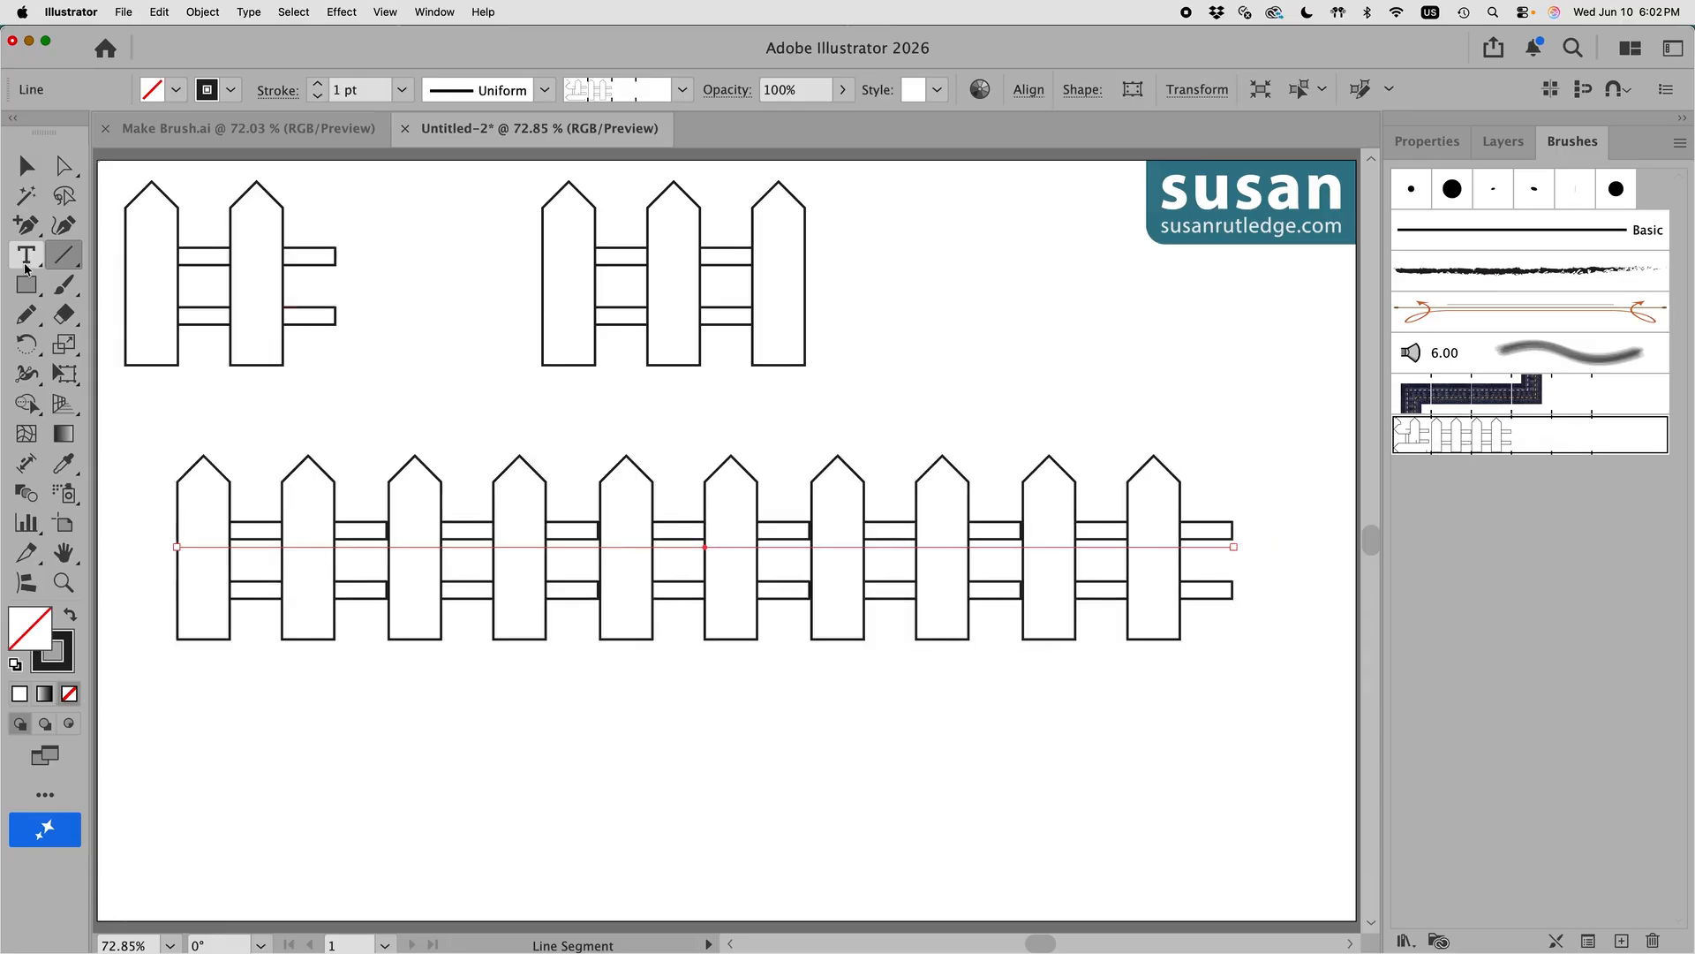
click(16, 160)
click(1050, 311)
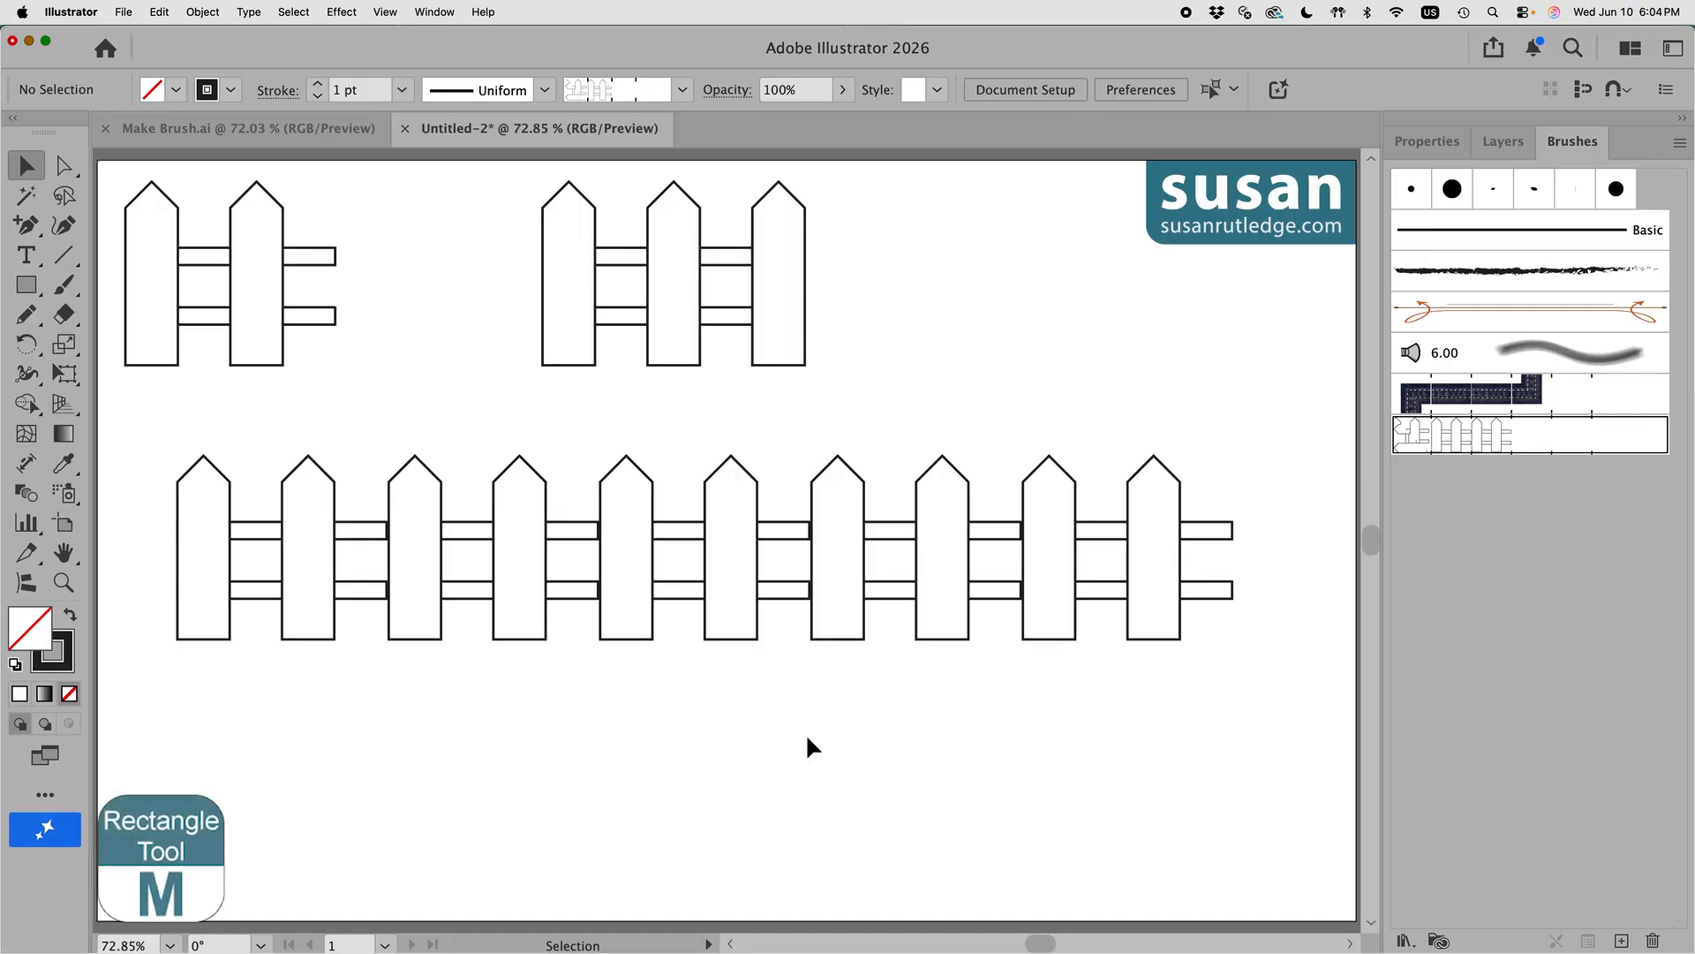
Step: With the Rectangle tool active, make Basic the current brush and return to the Properties panel
click(27, 285)
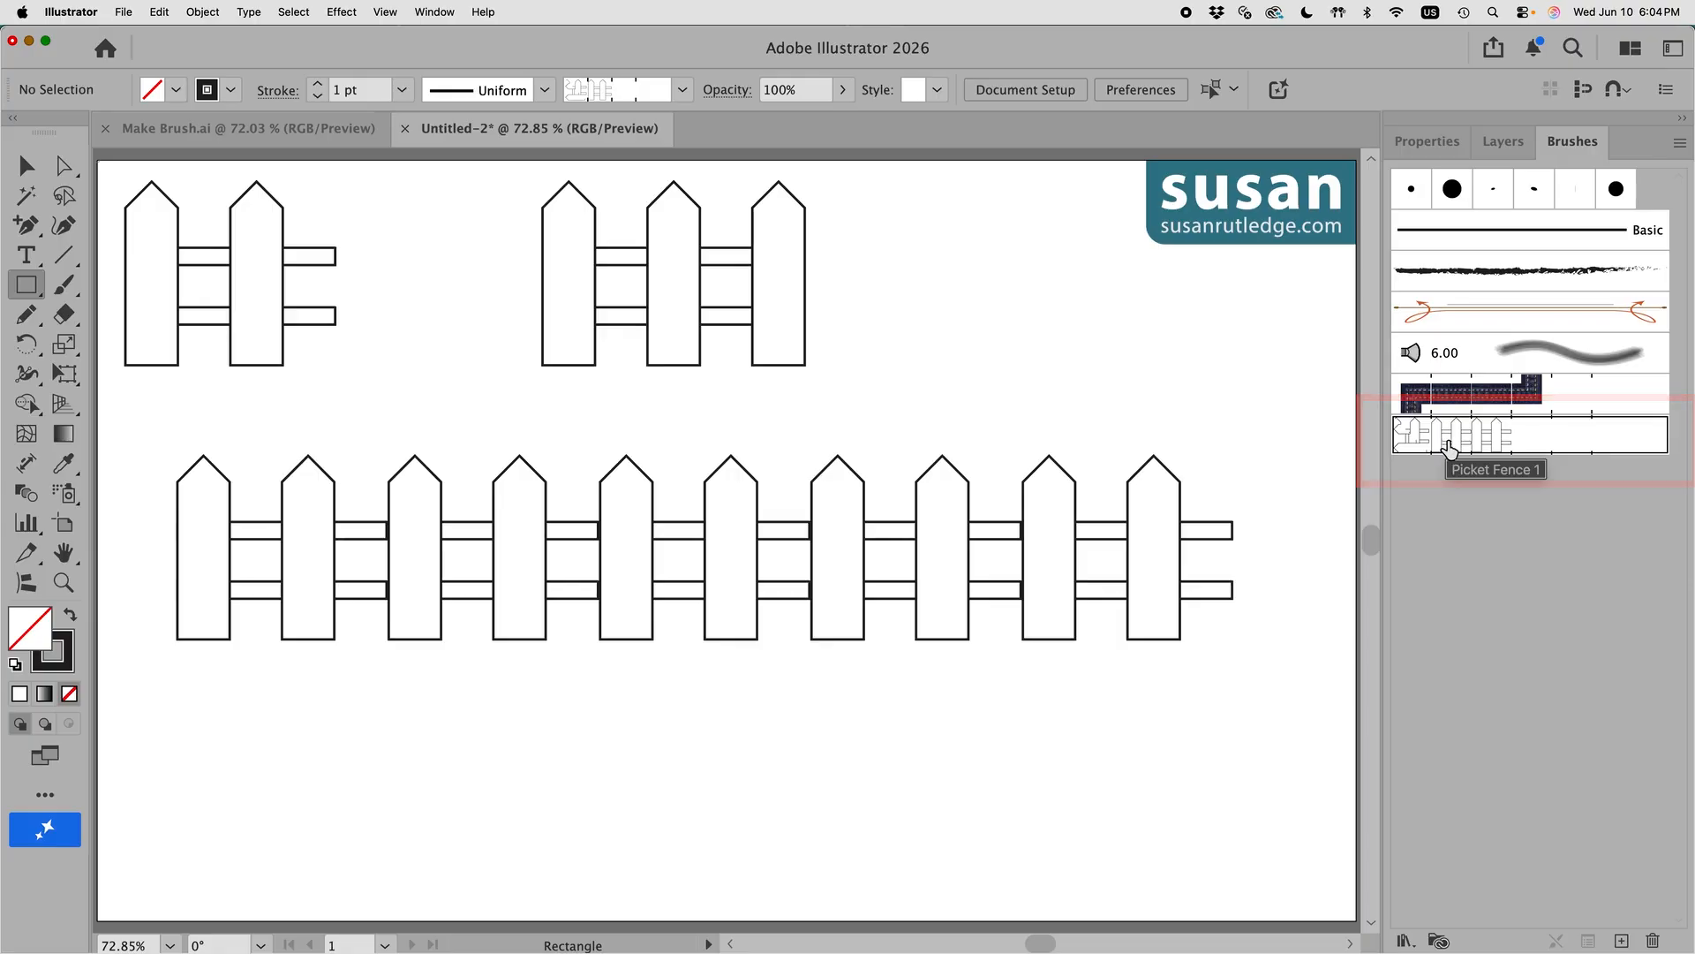
click(1473, 248)
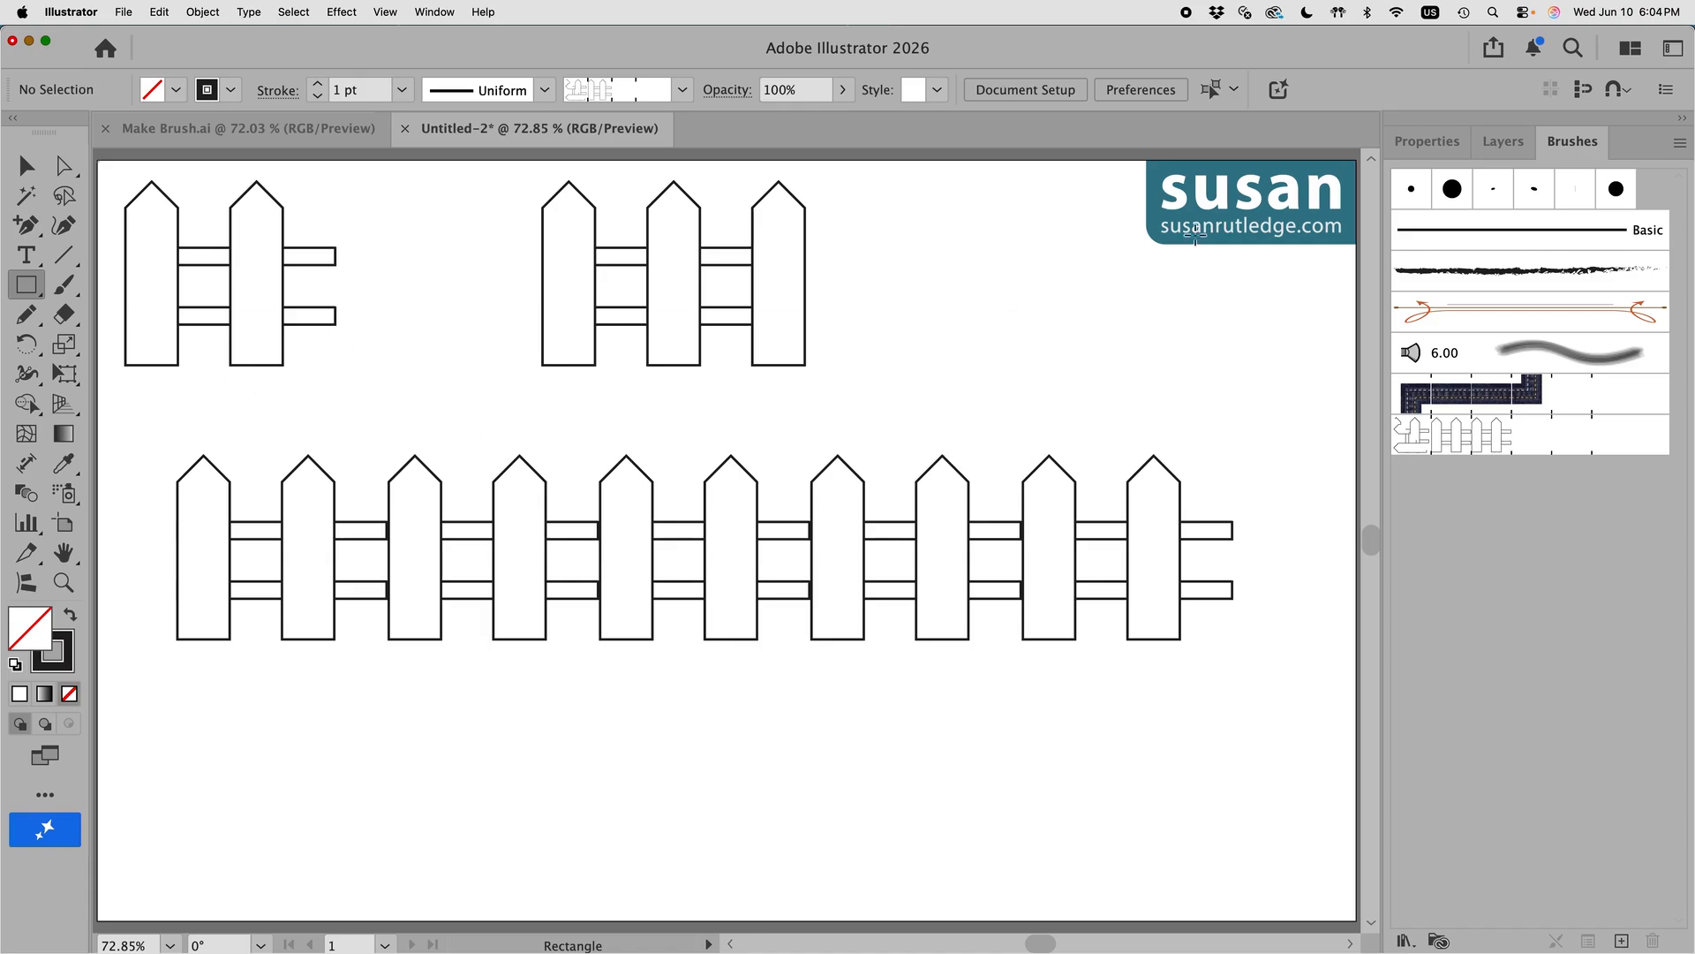
click(1456, 143)
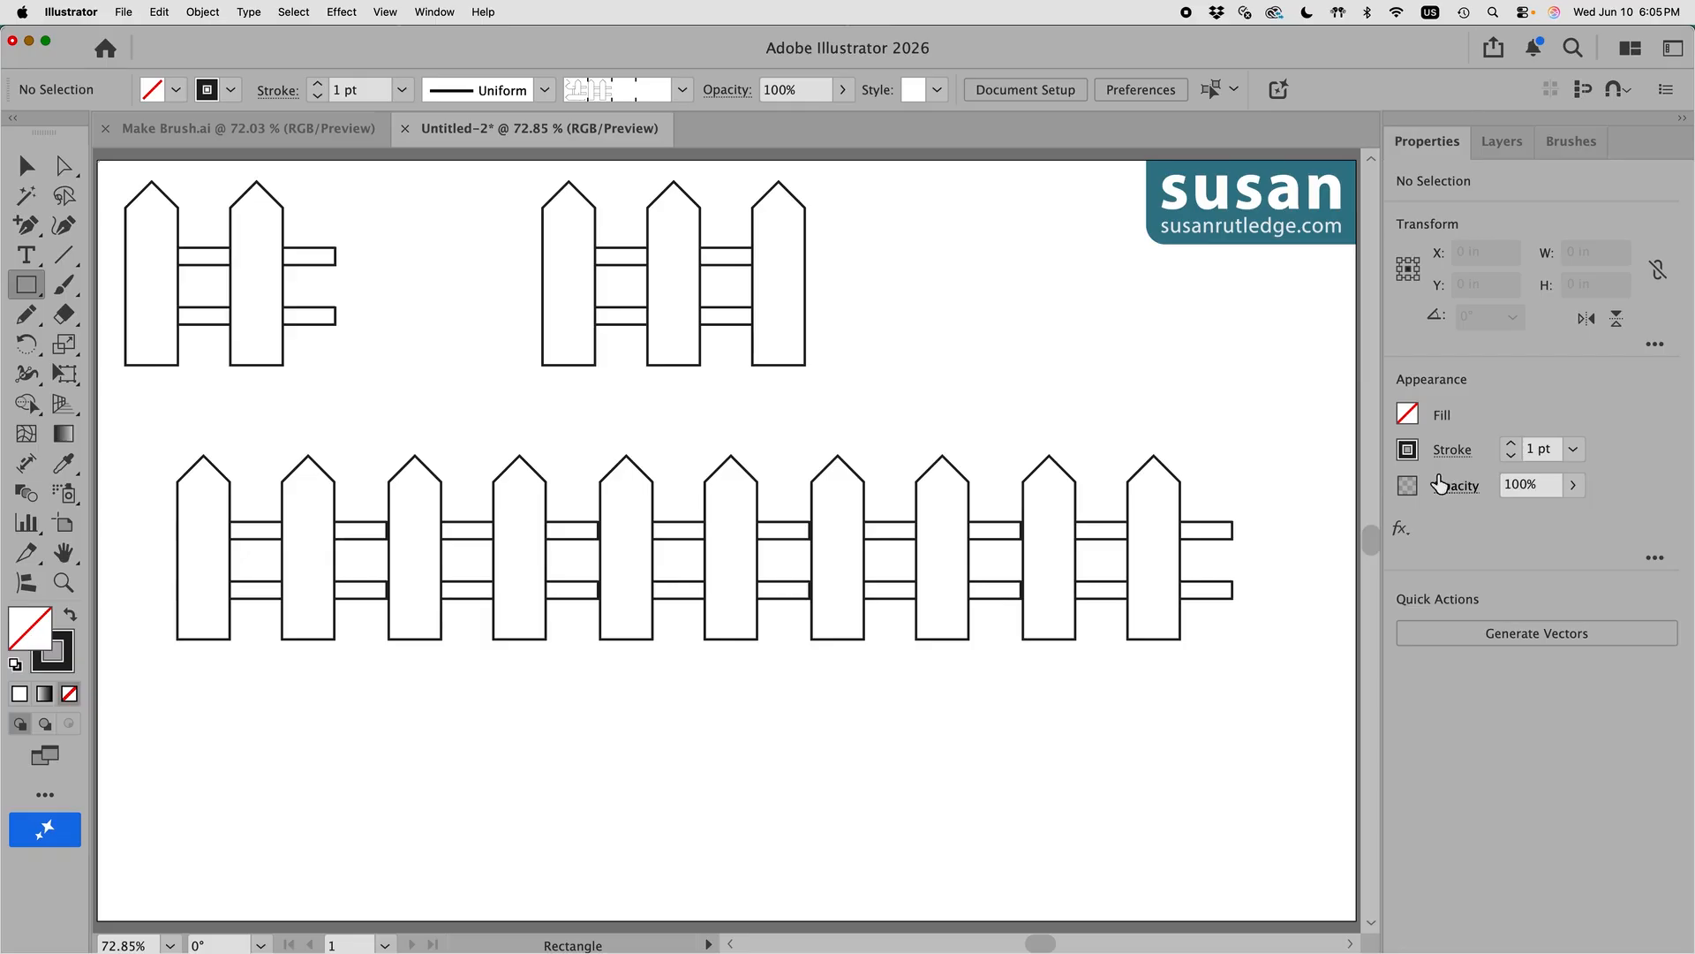
Step: Set the stroke to None and draw a 4 × 3.5 in rectangle around the left fence
click(1409, 451)
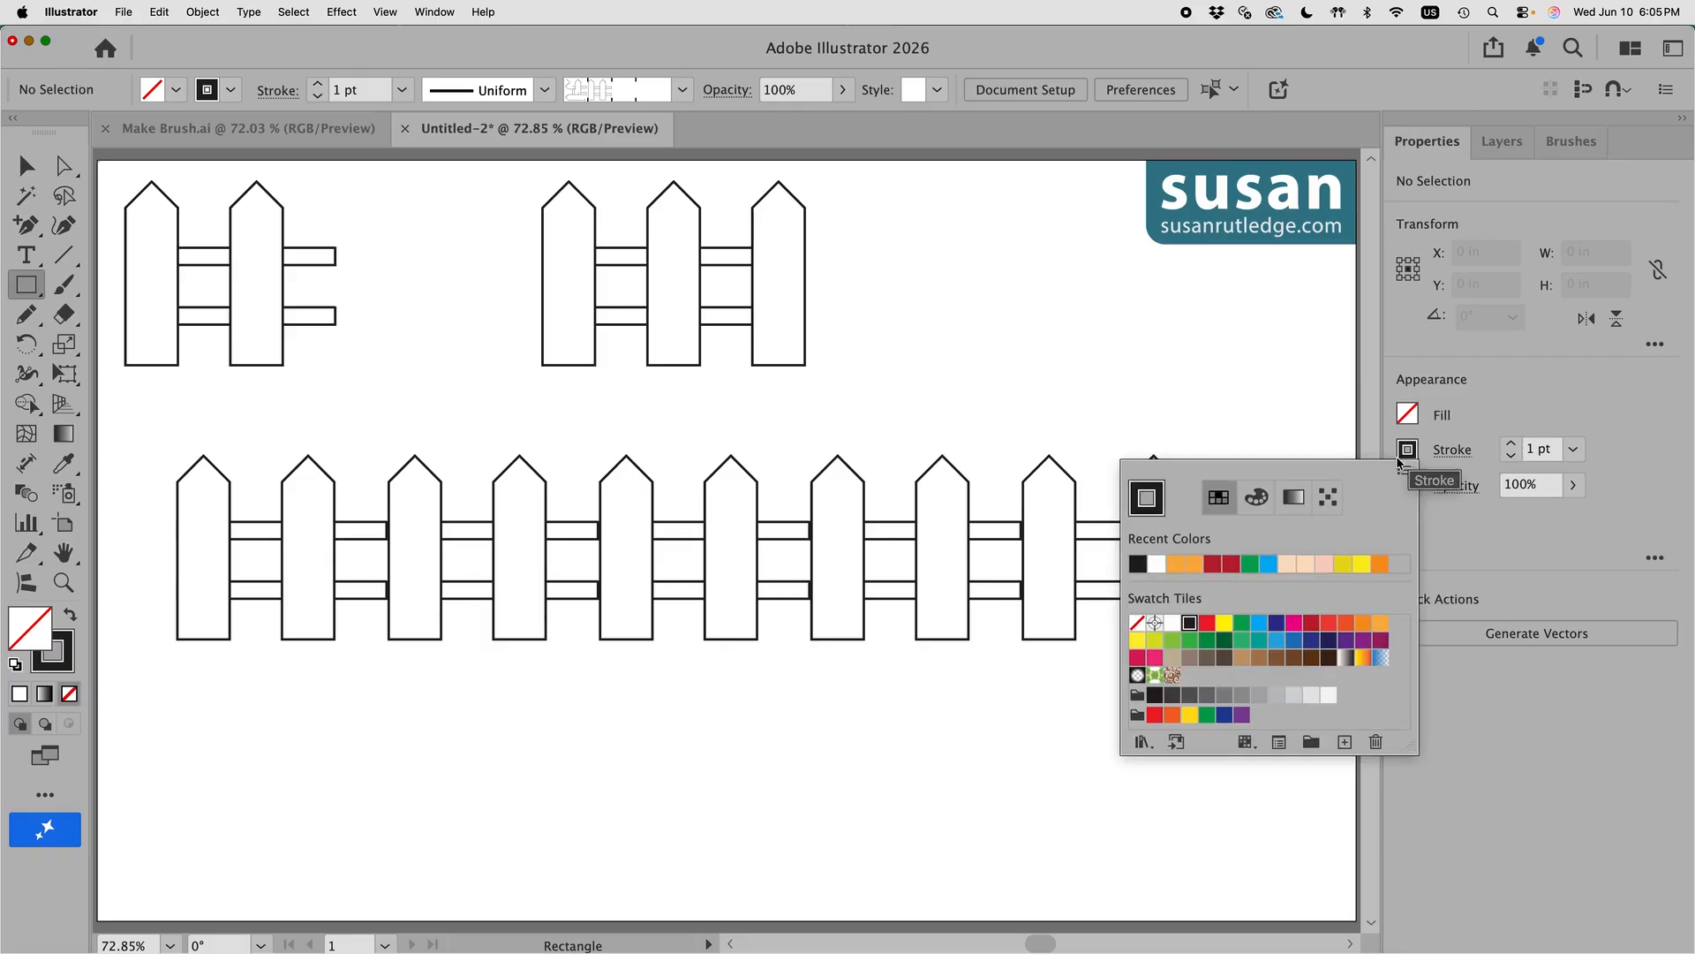
click(1137, 623)
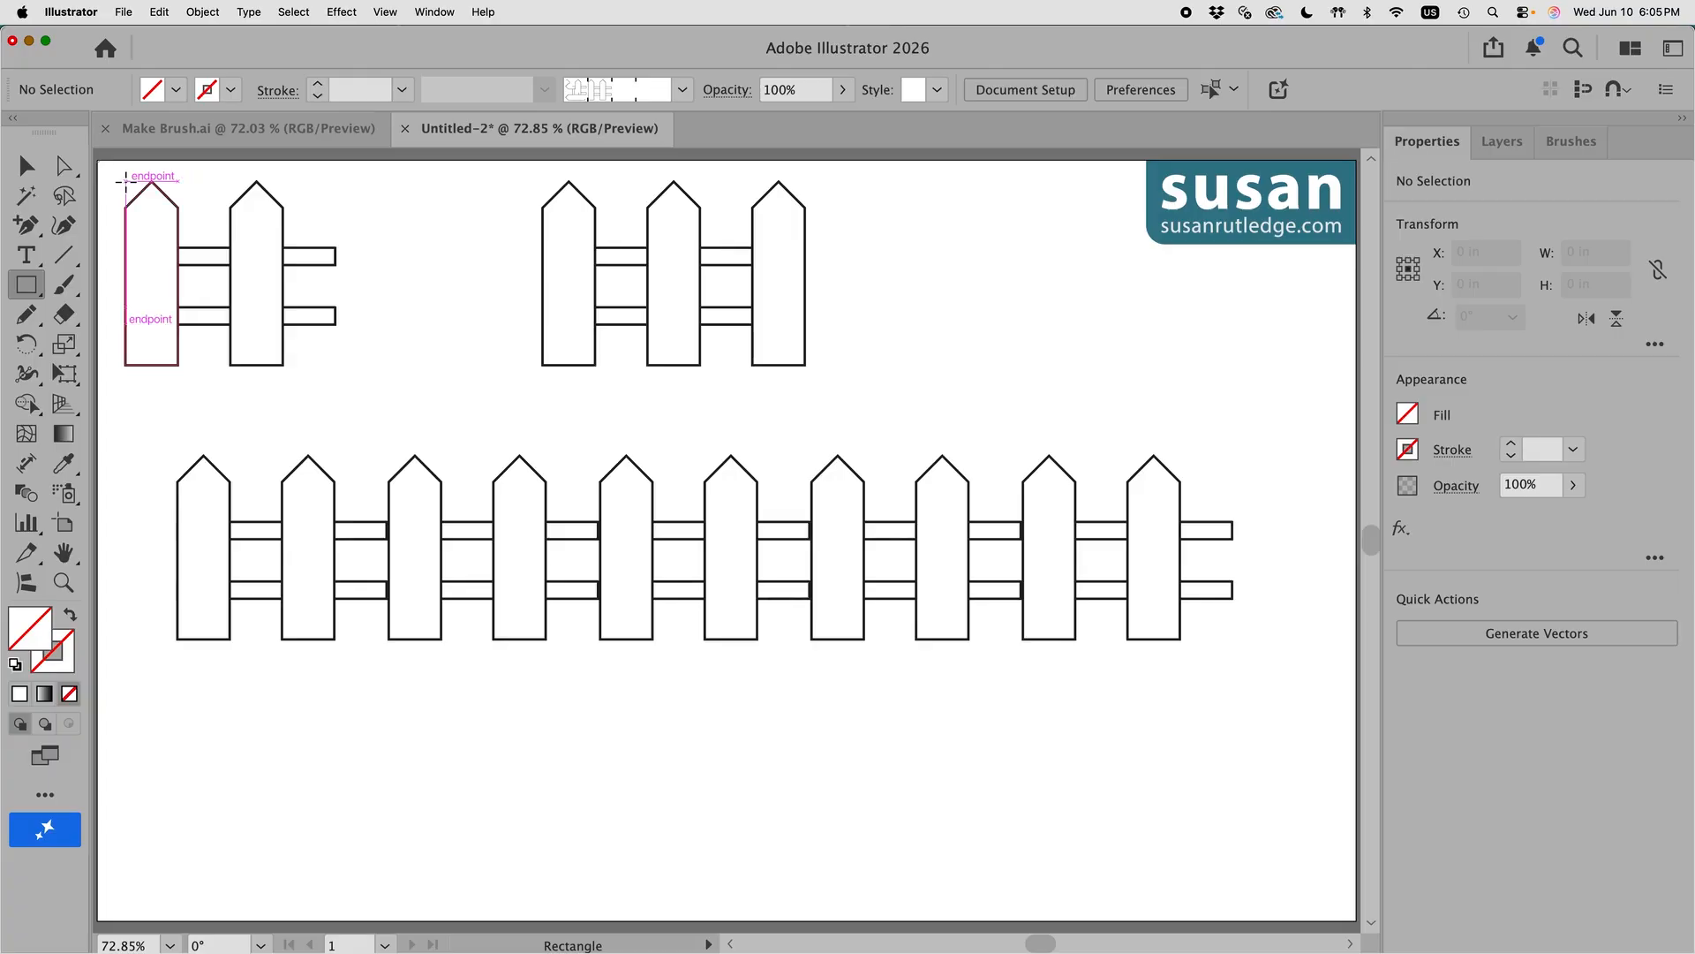
drag(126, 181, 336, 365)
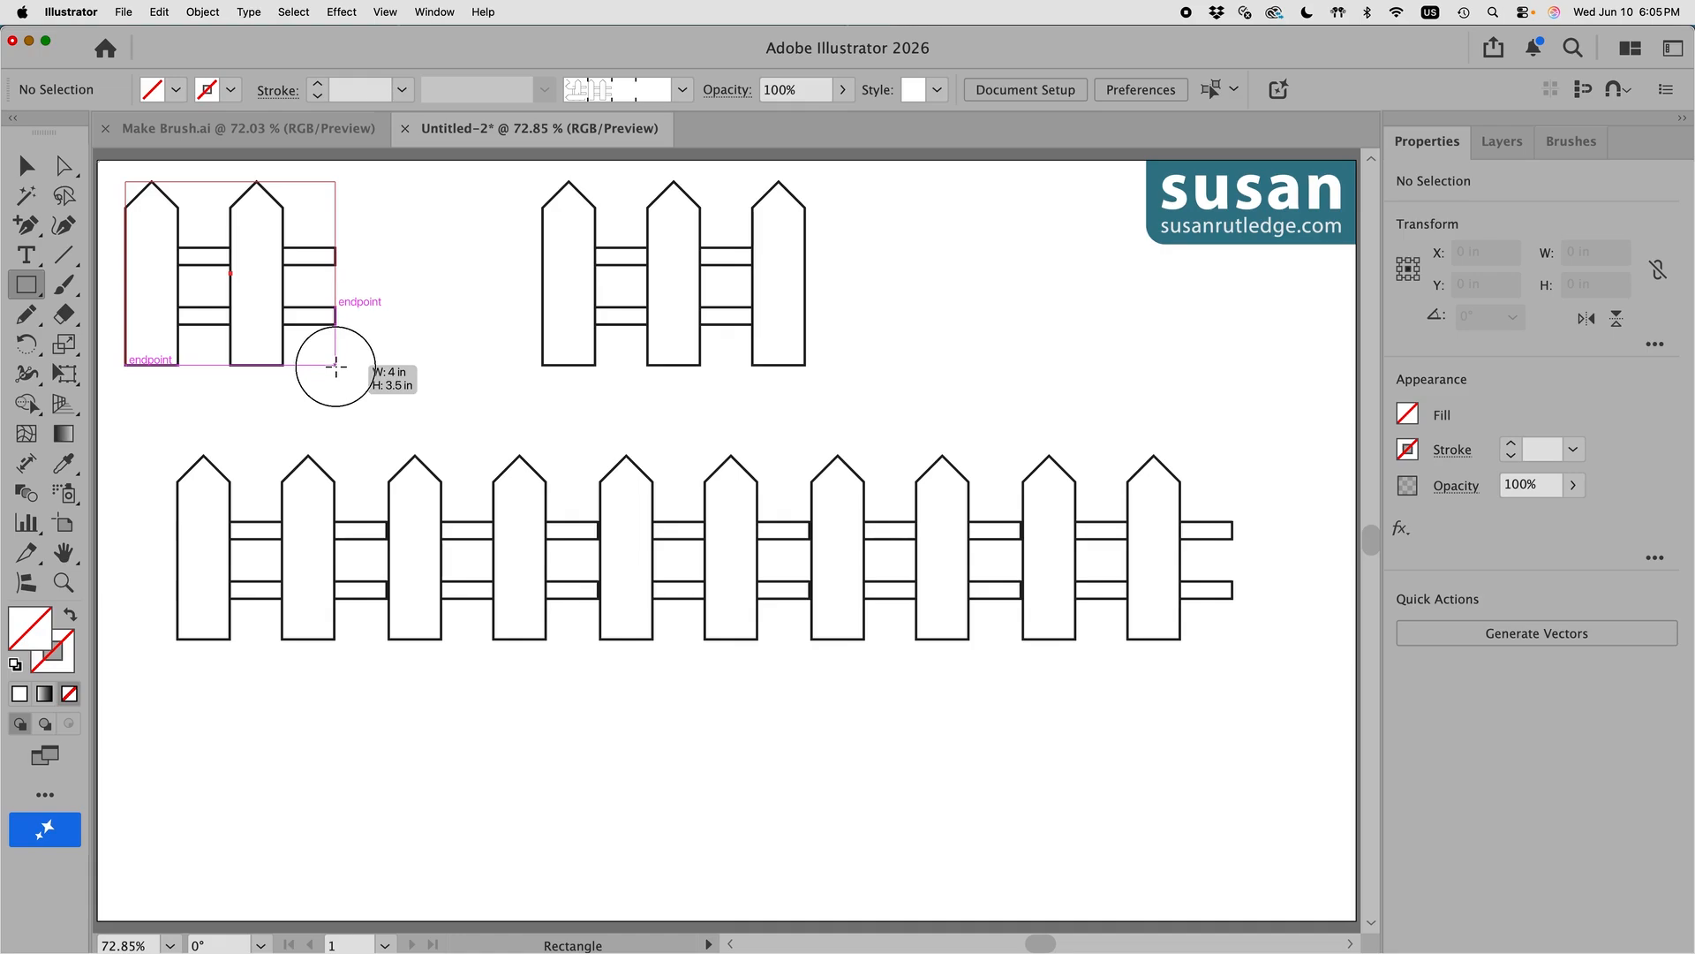
drag(335, 365, 335, 365)
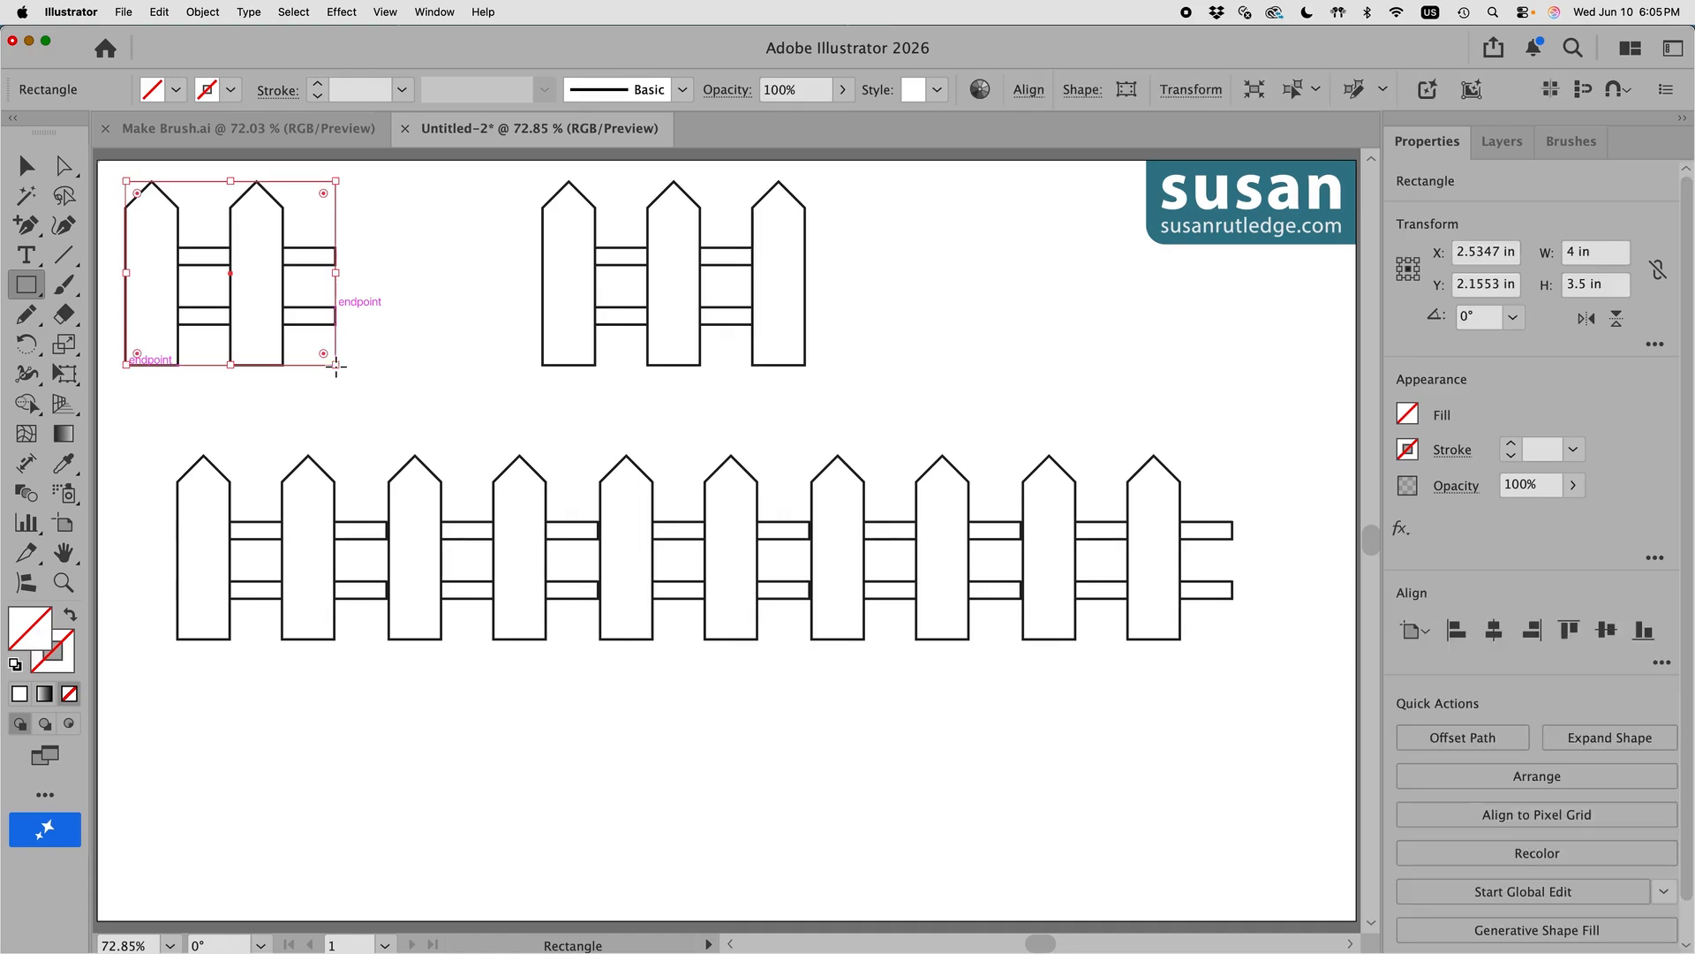
Step: Send the rectangle to the back, behind the left fence's pickets
click(204, 13)
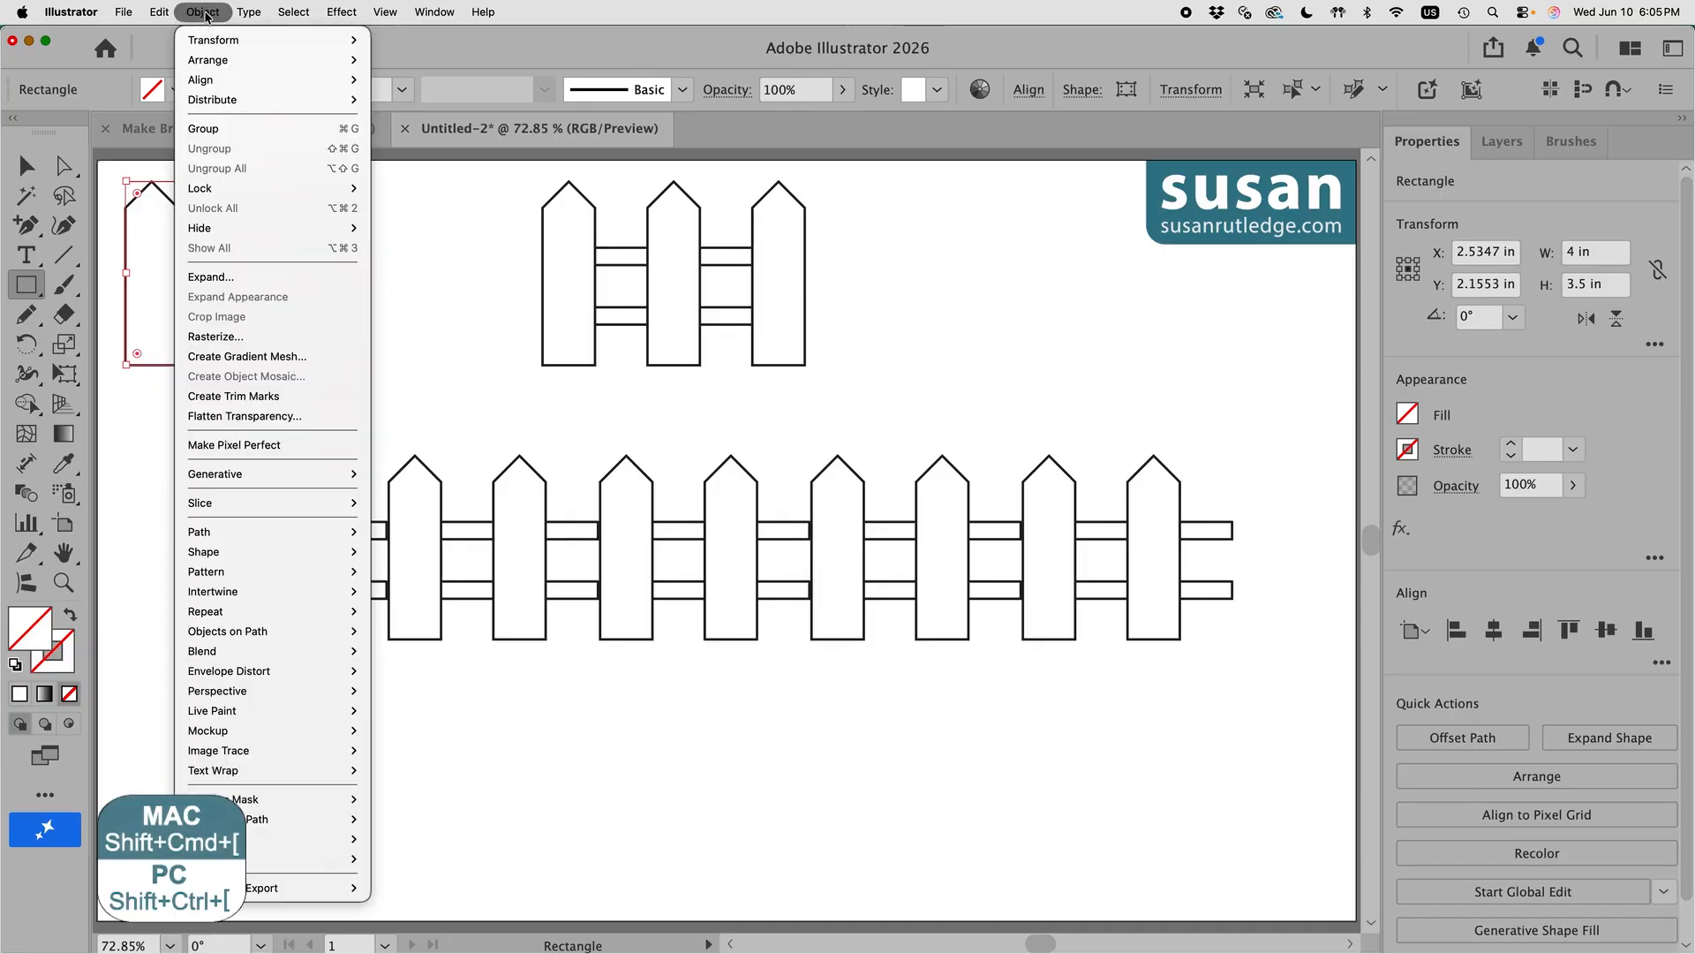
mouse_move(212, 60)
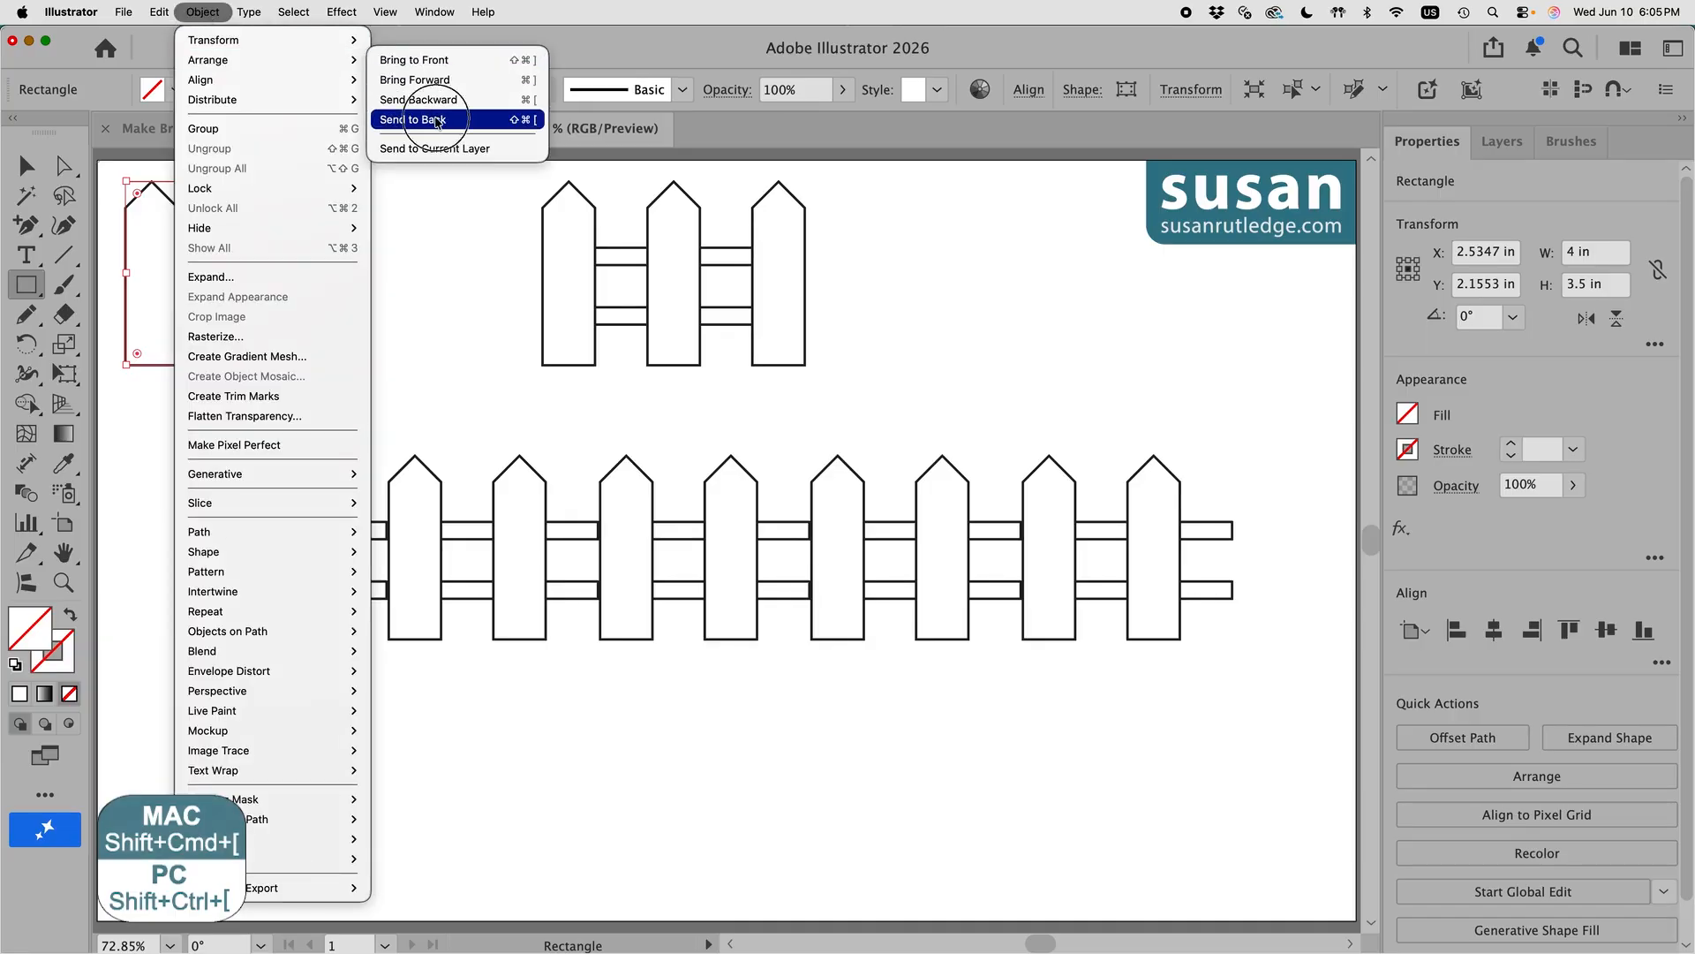
click(436, 121)
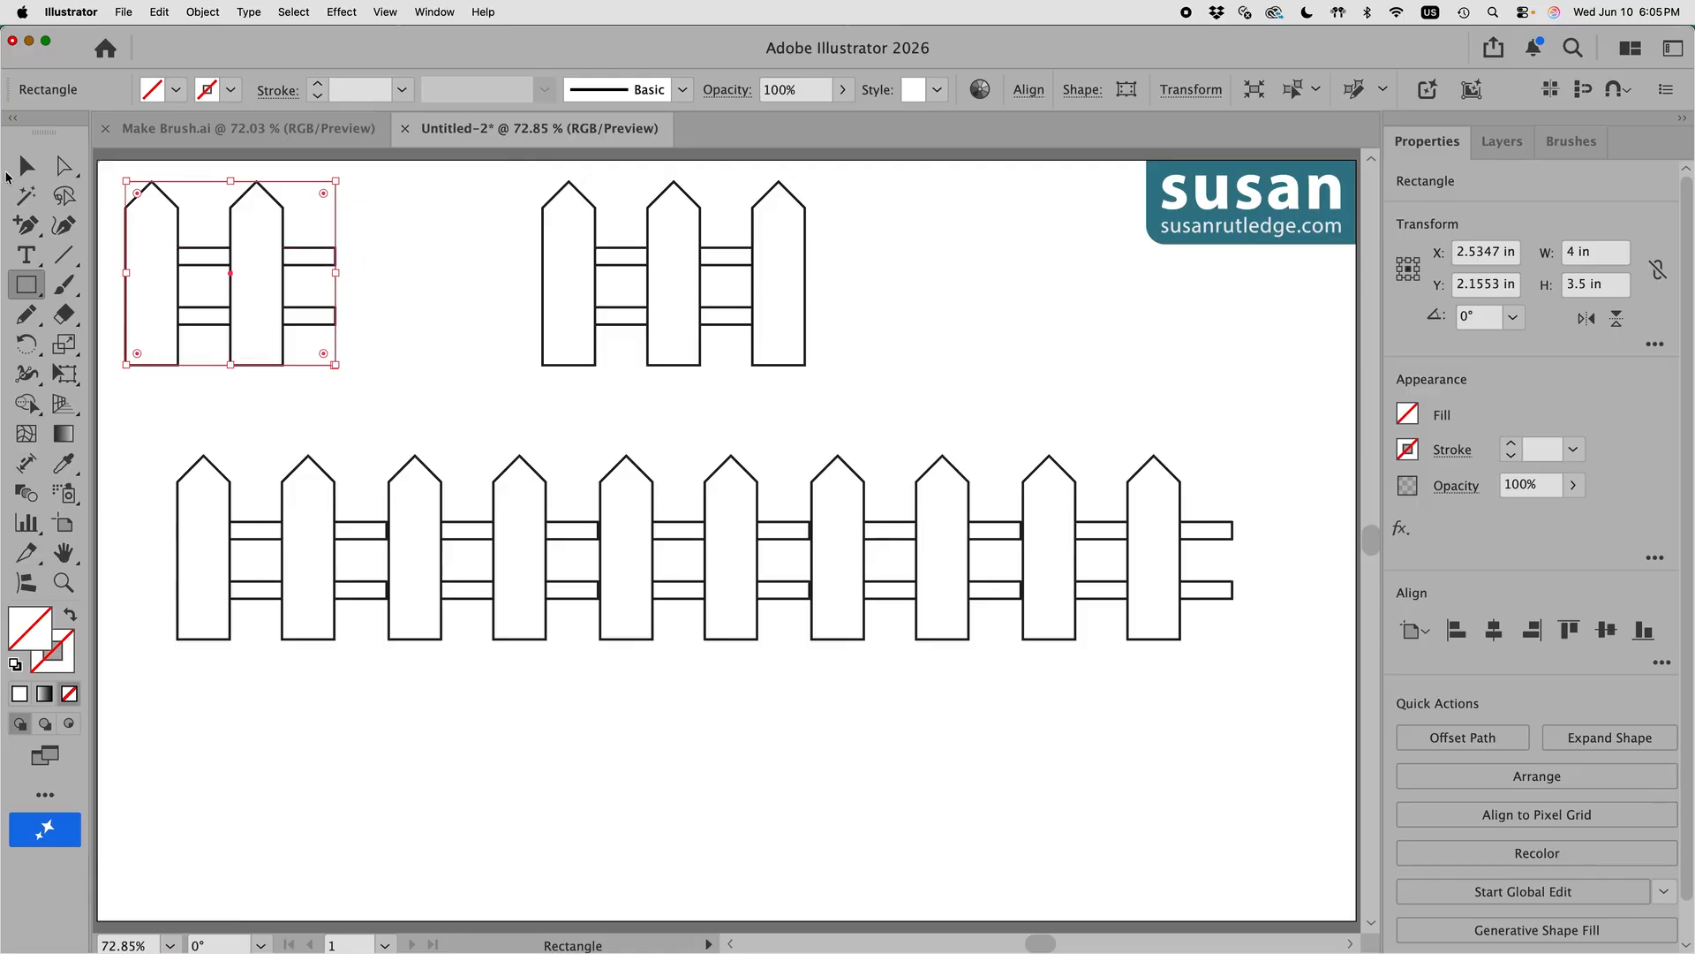
click(26, 164)
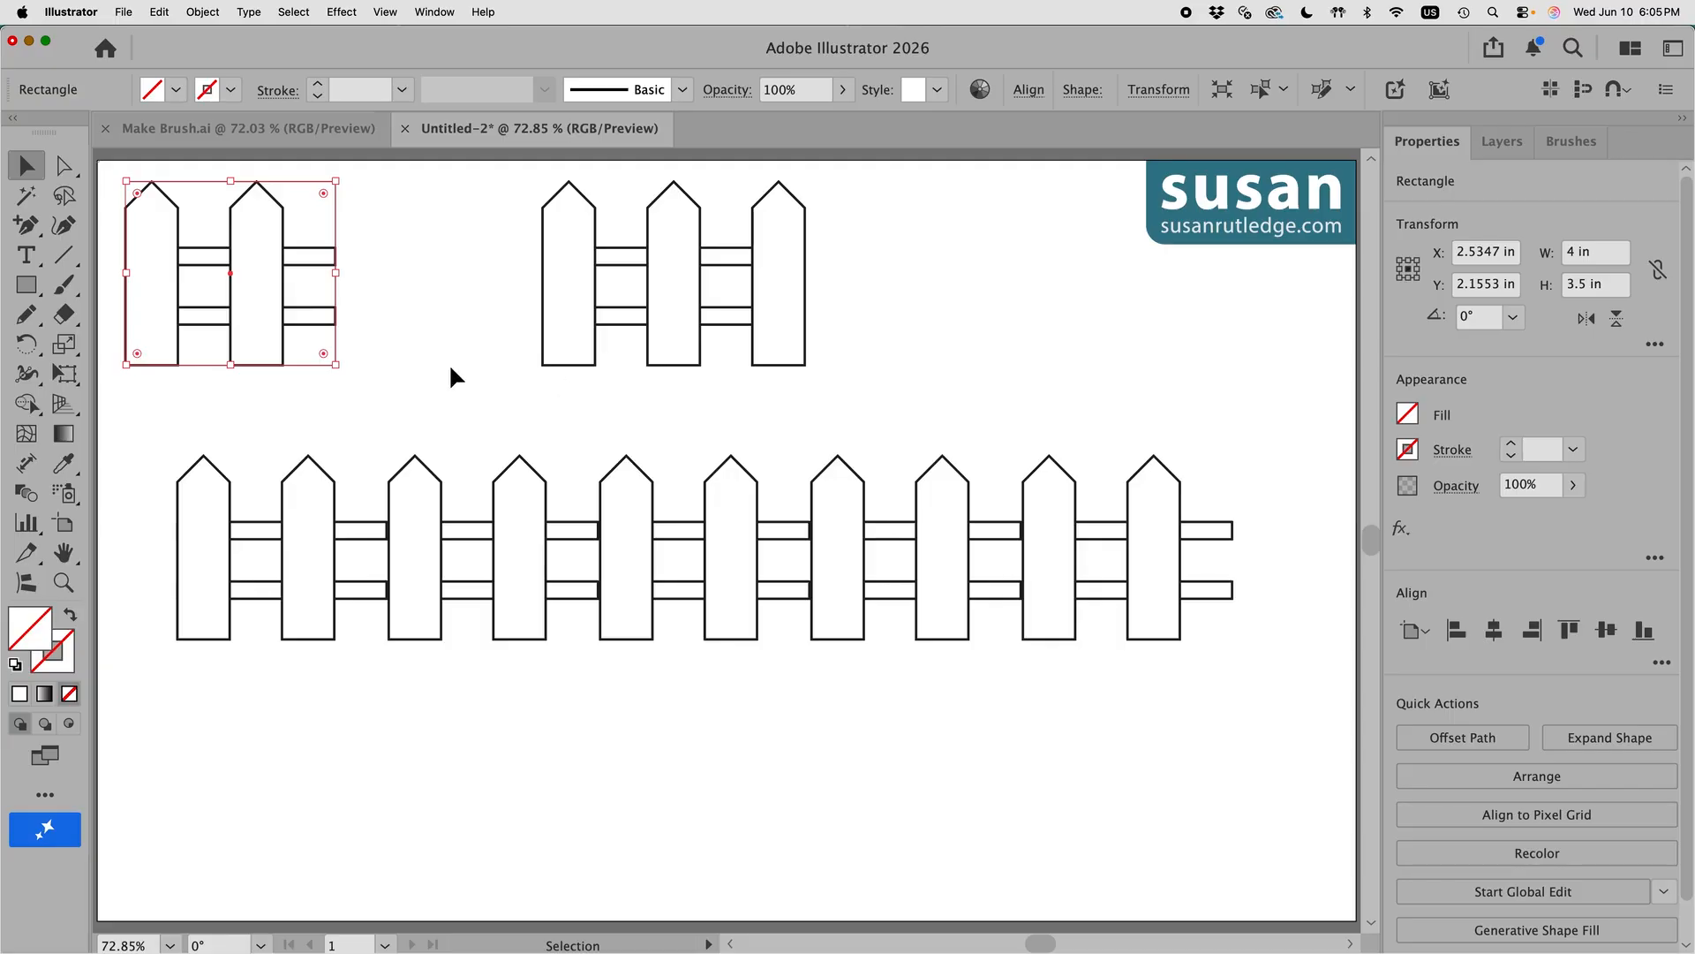
key(m)
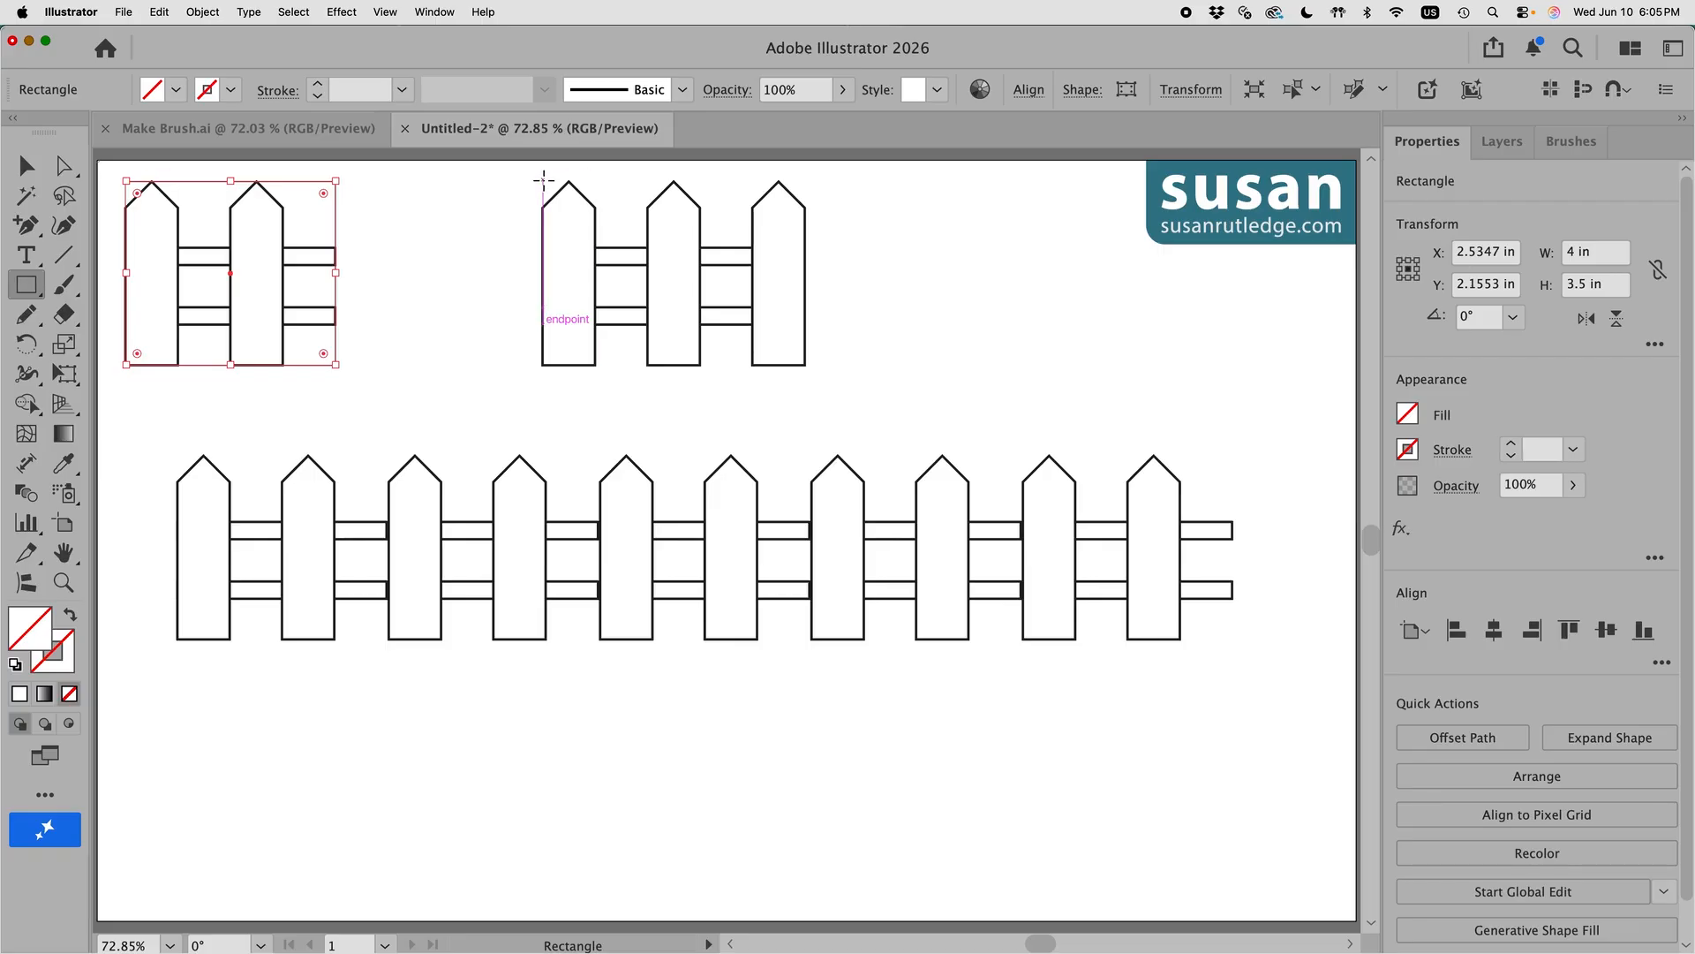
Step: Draw a 5 × 3.5 in rectangle around the middle fence, send it to back, then select the left fence
mouse_move(543, 181)
mouse_down()
mouse_move(689, 242)
mouse_move(805, 365)
mouse_up()
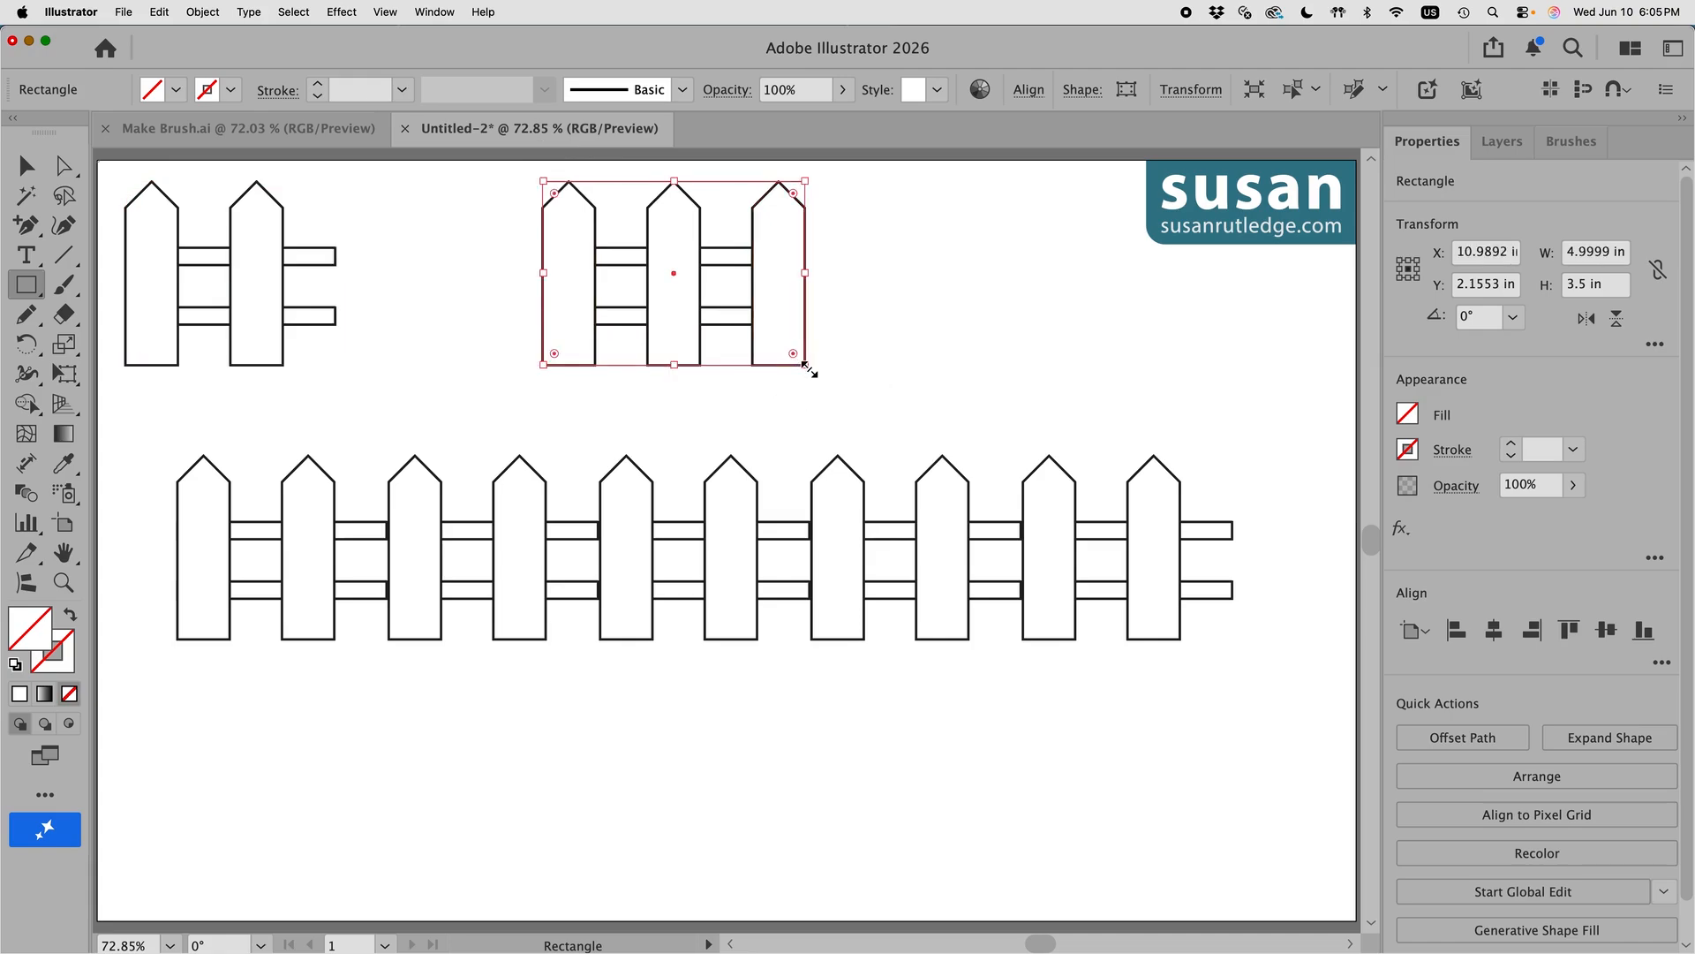
click(205, 11)
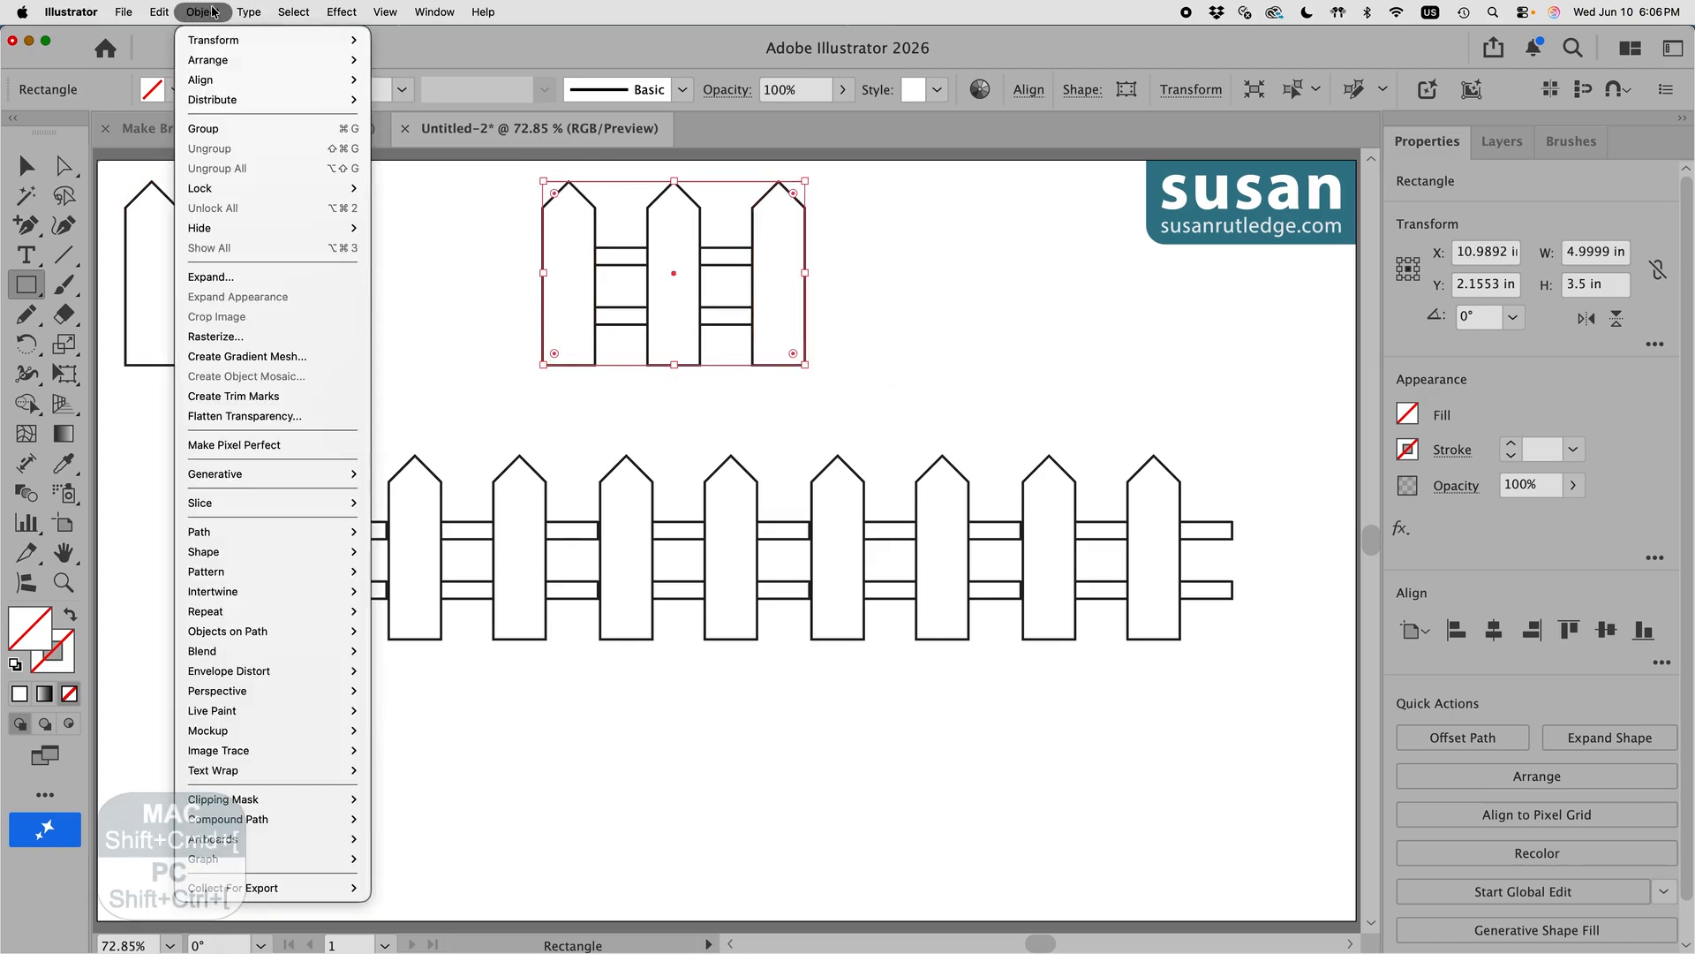
mouse_move(216, 69)
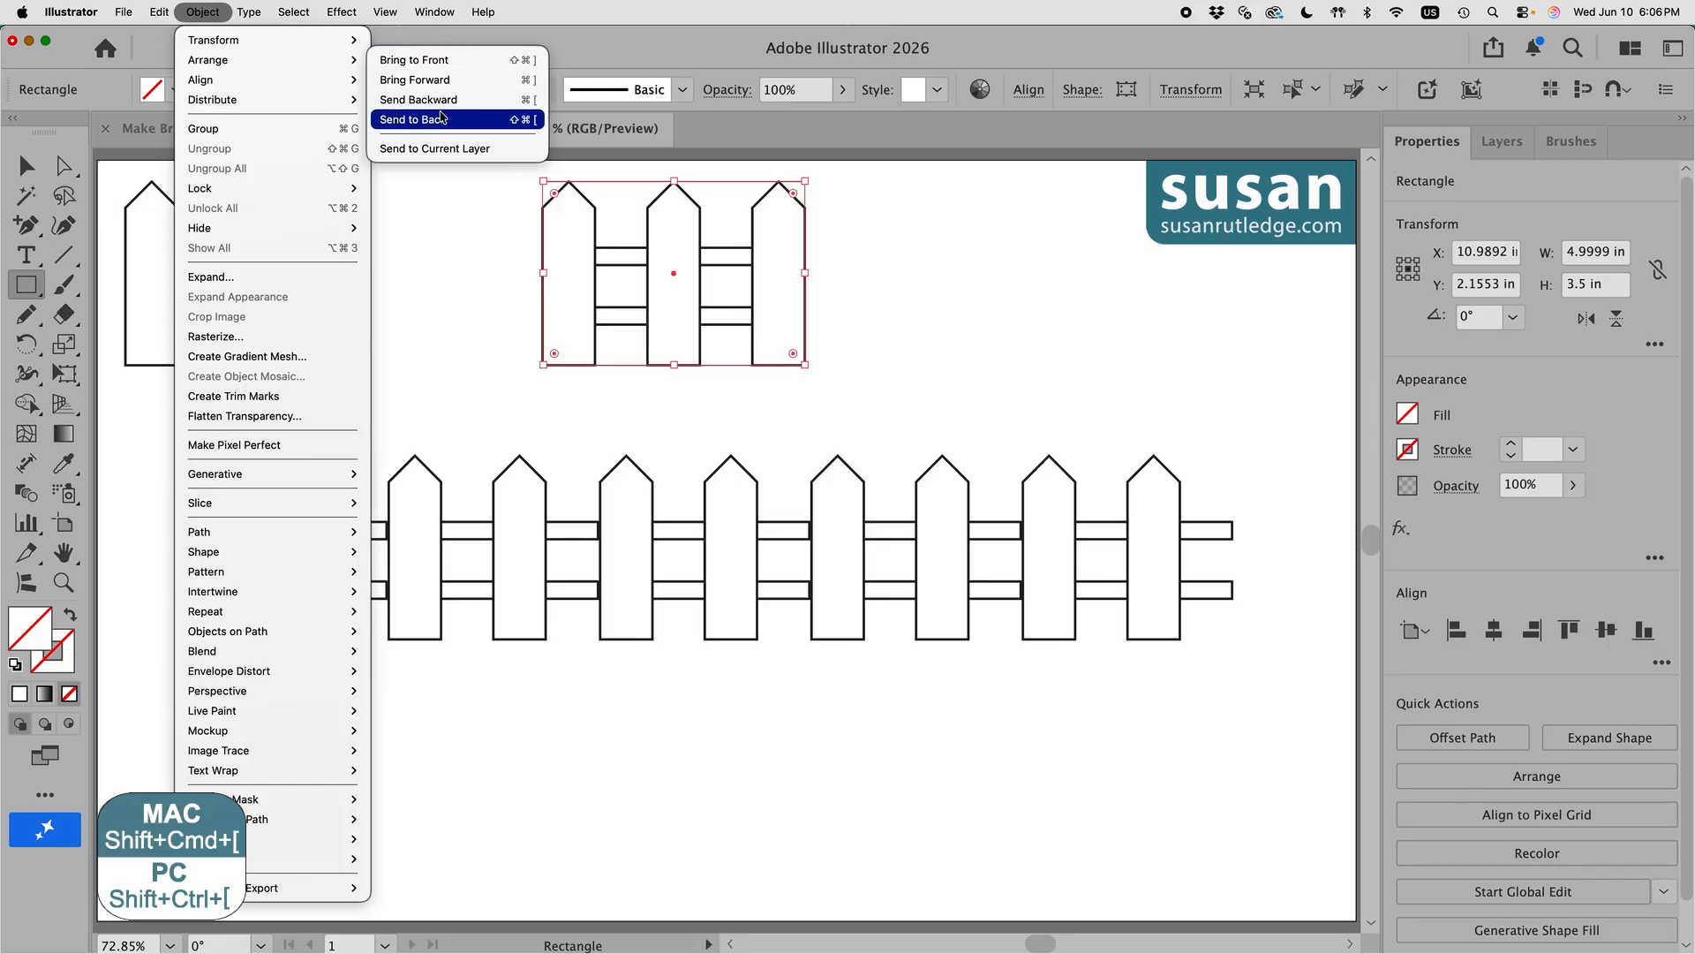
click(438, 121)
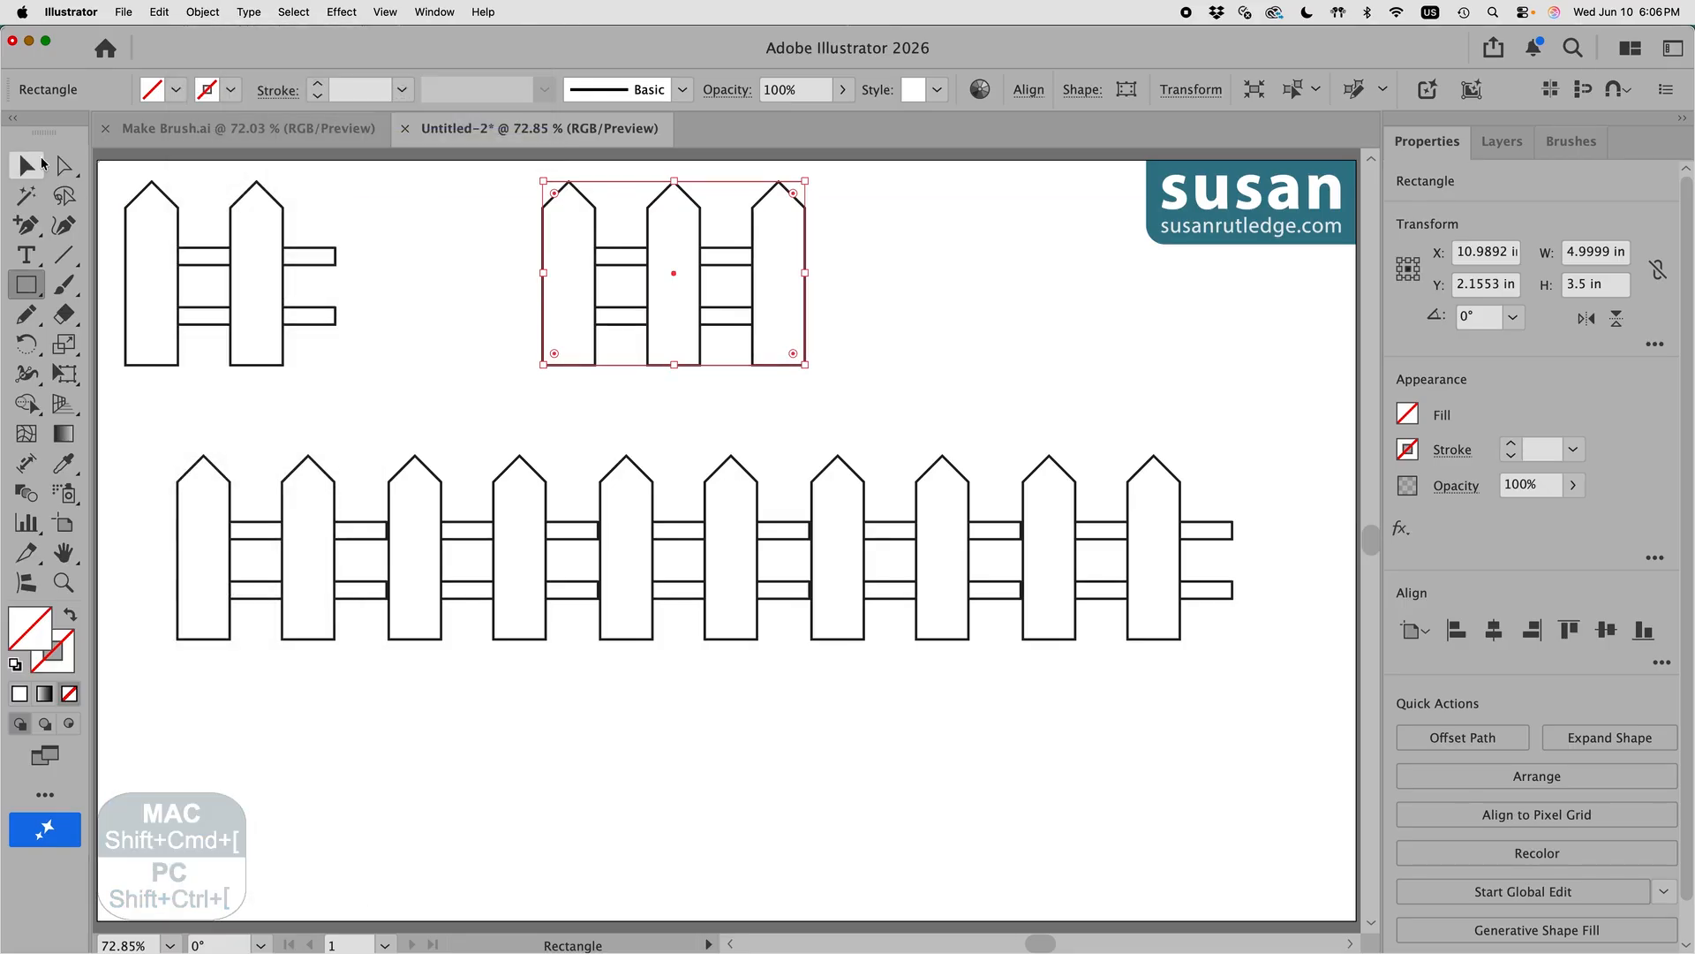
key(v)
drag(113, 167, 380, 376)
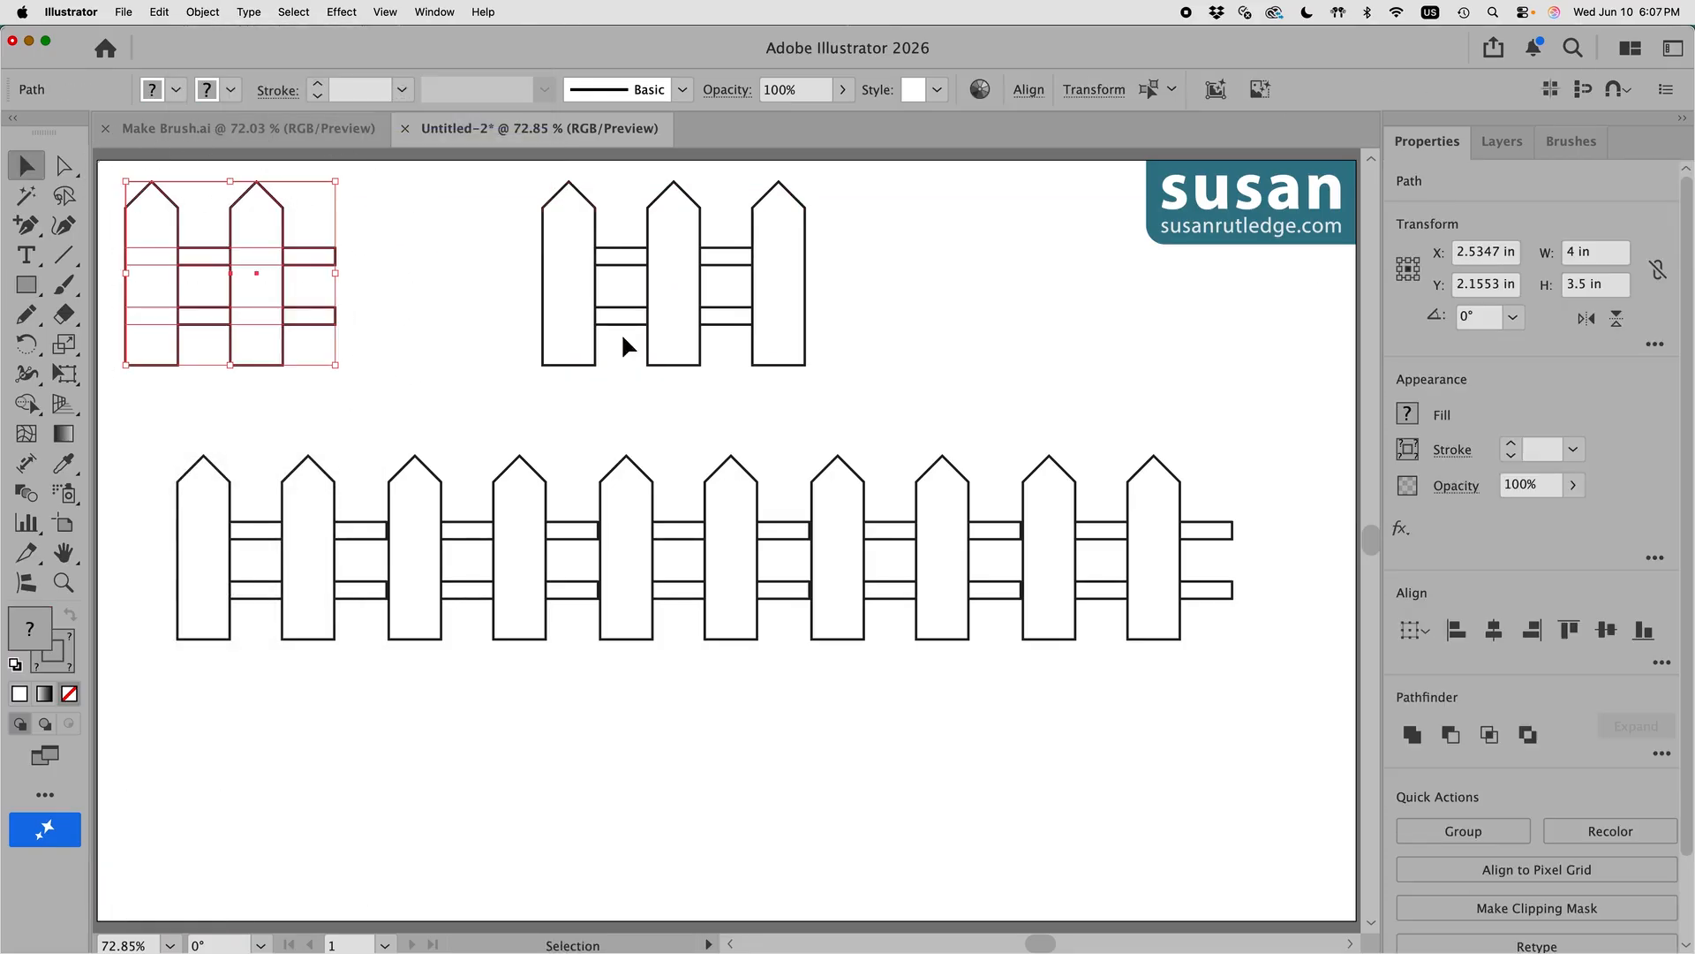
Step: Create a new pattern brush named 'Picket Fence 2' from the selected left fence
click(1570, 143)
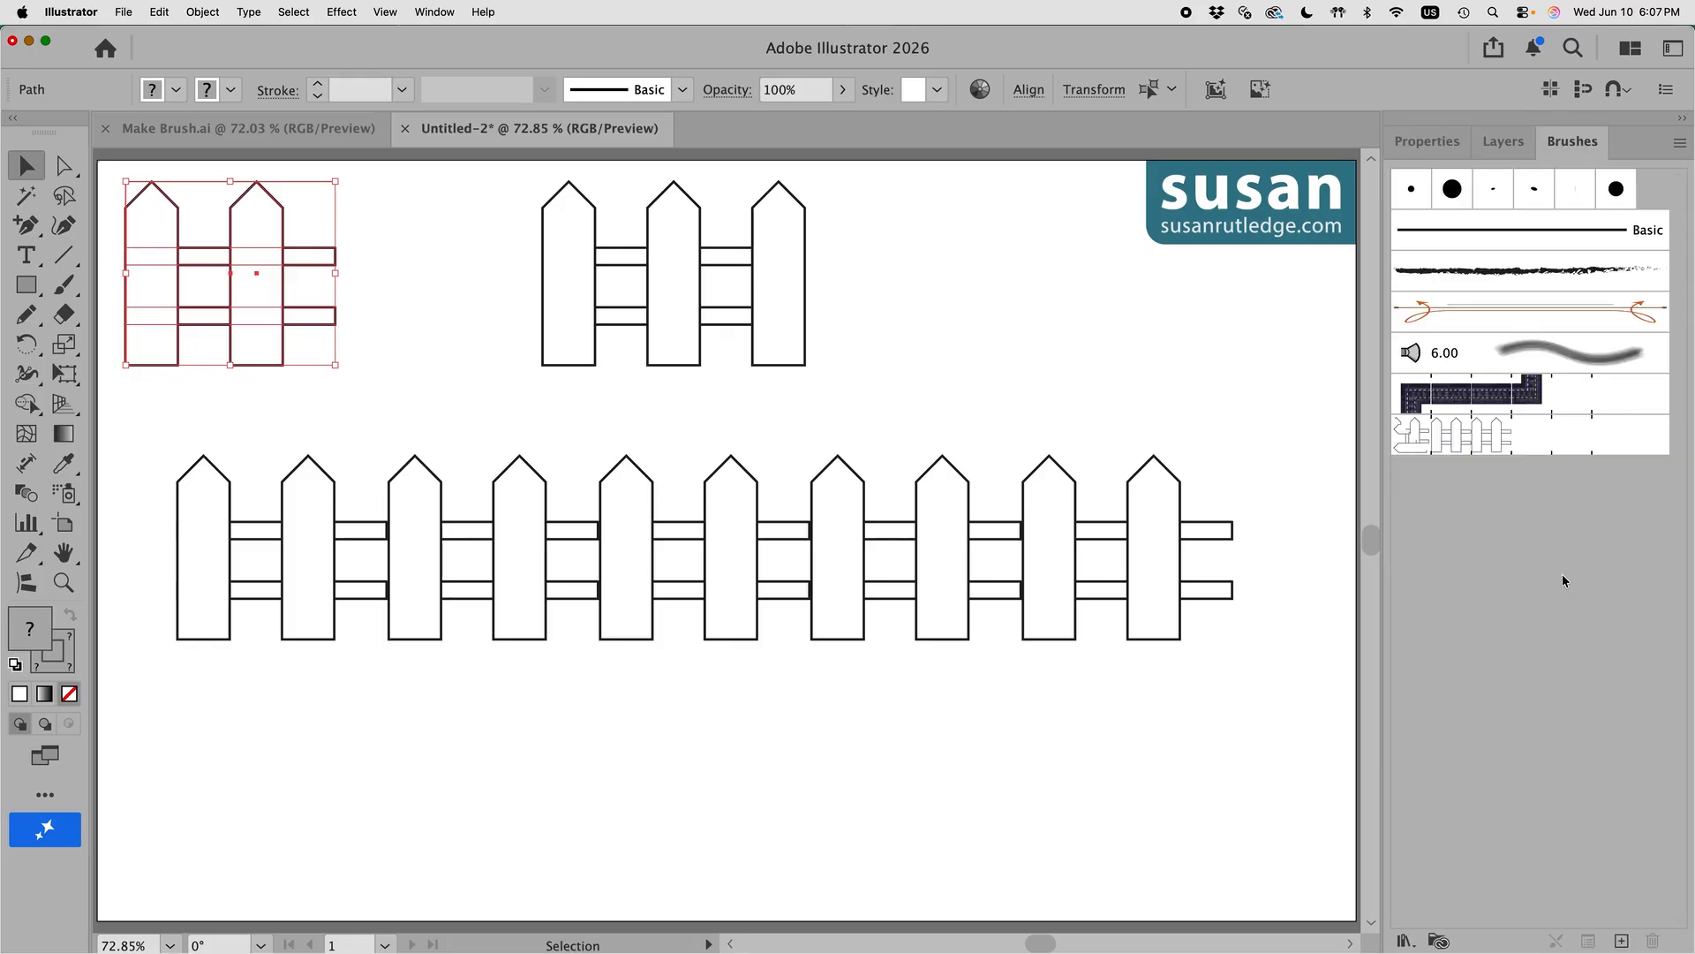
click(1623, 941)
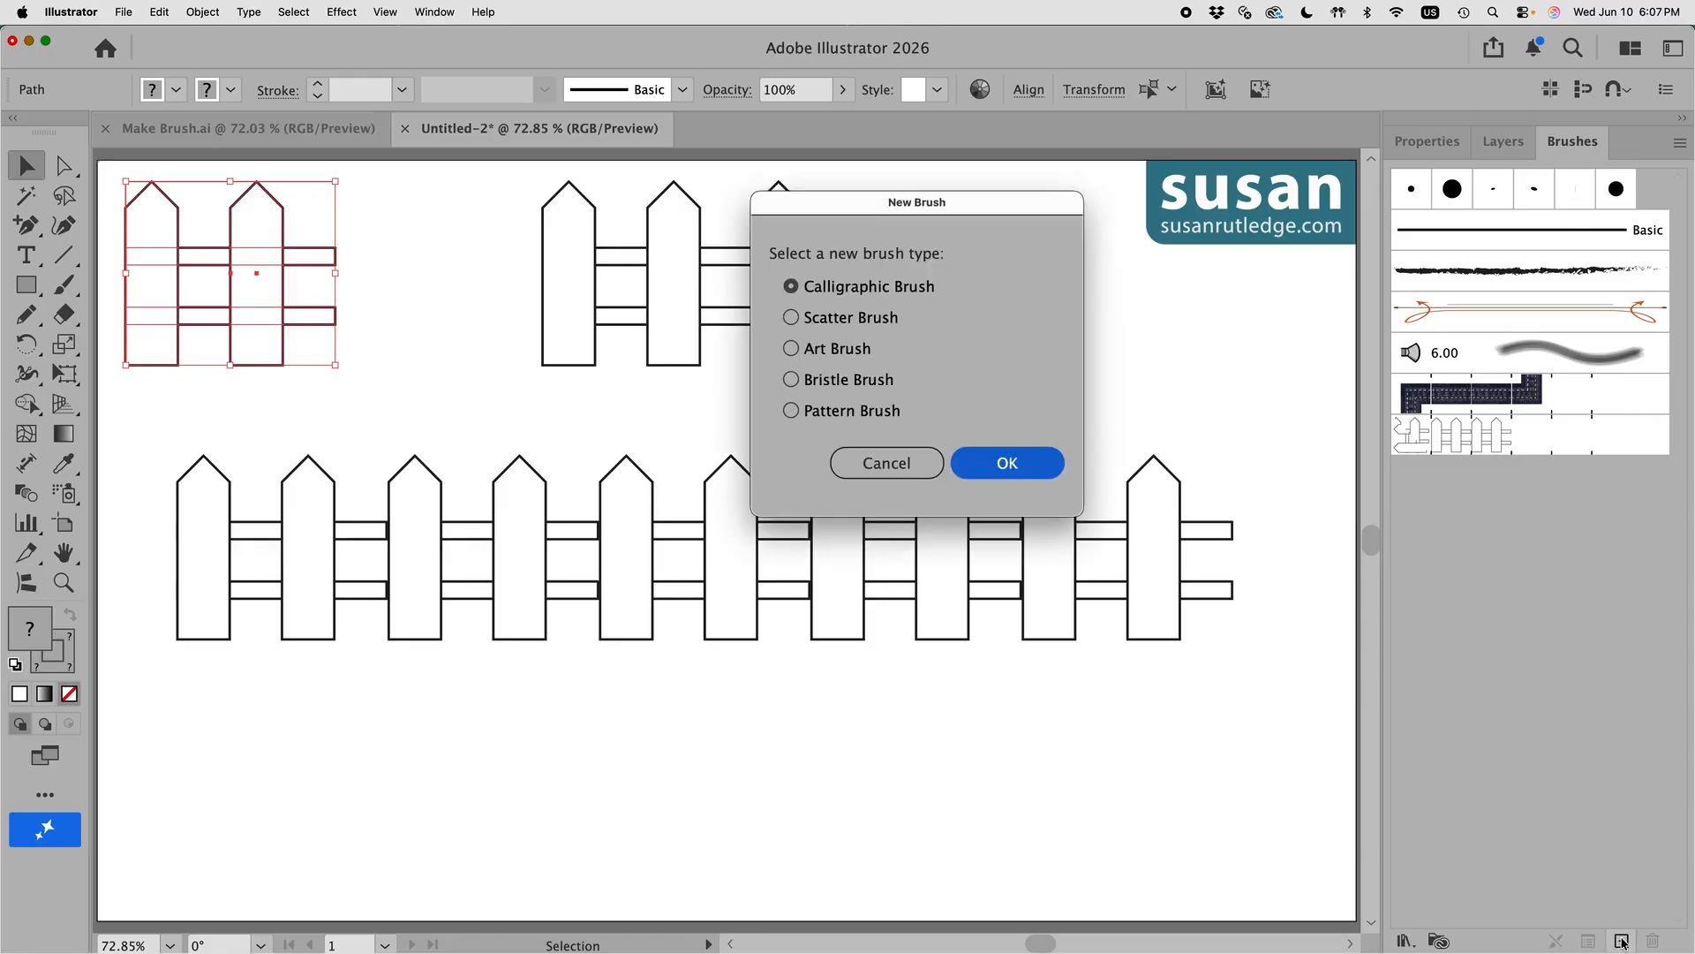
click(874, 412)
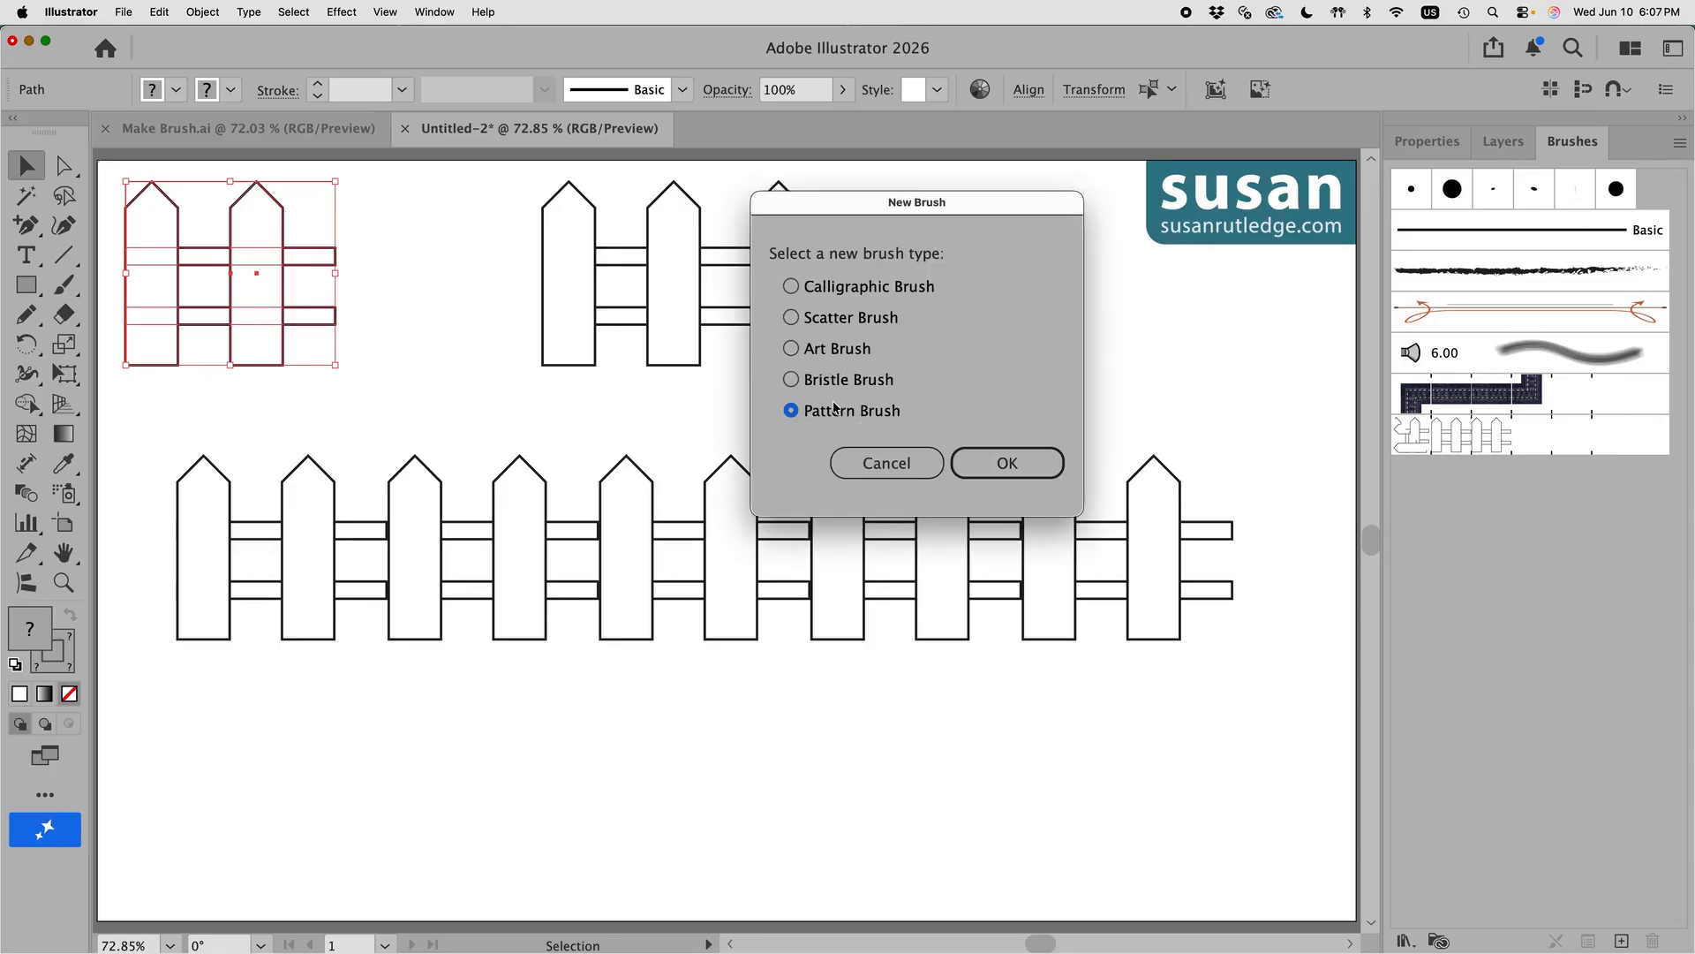
click(979, 466)
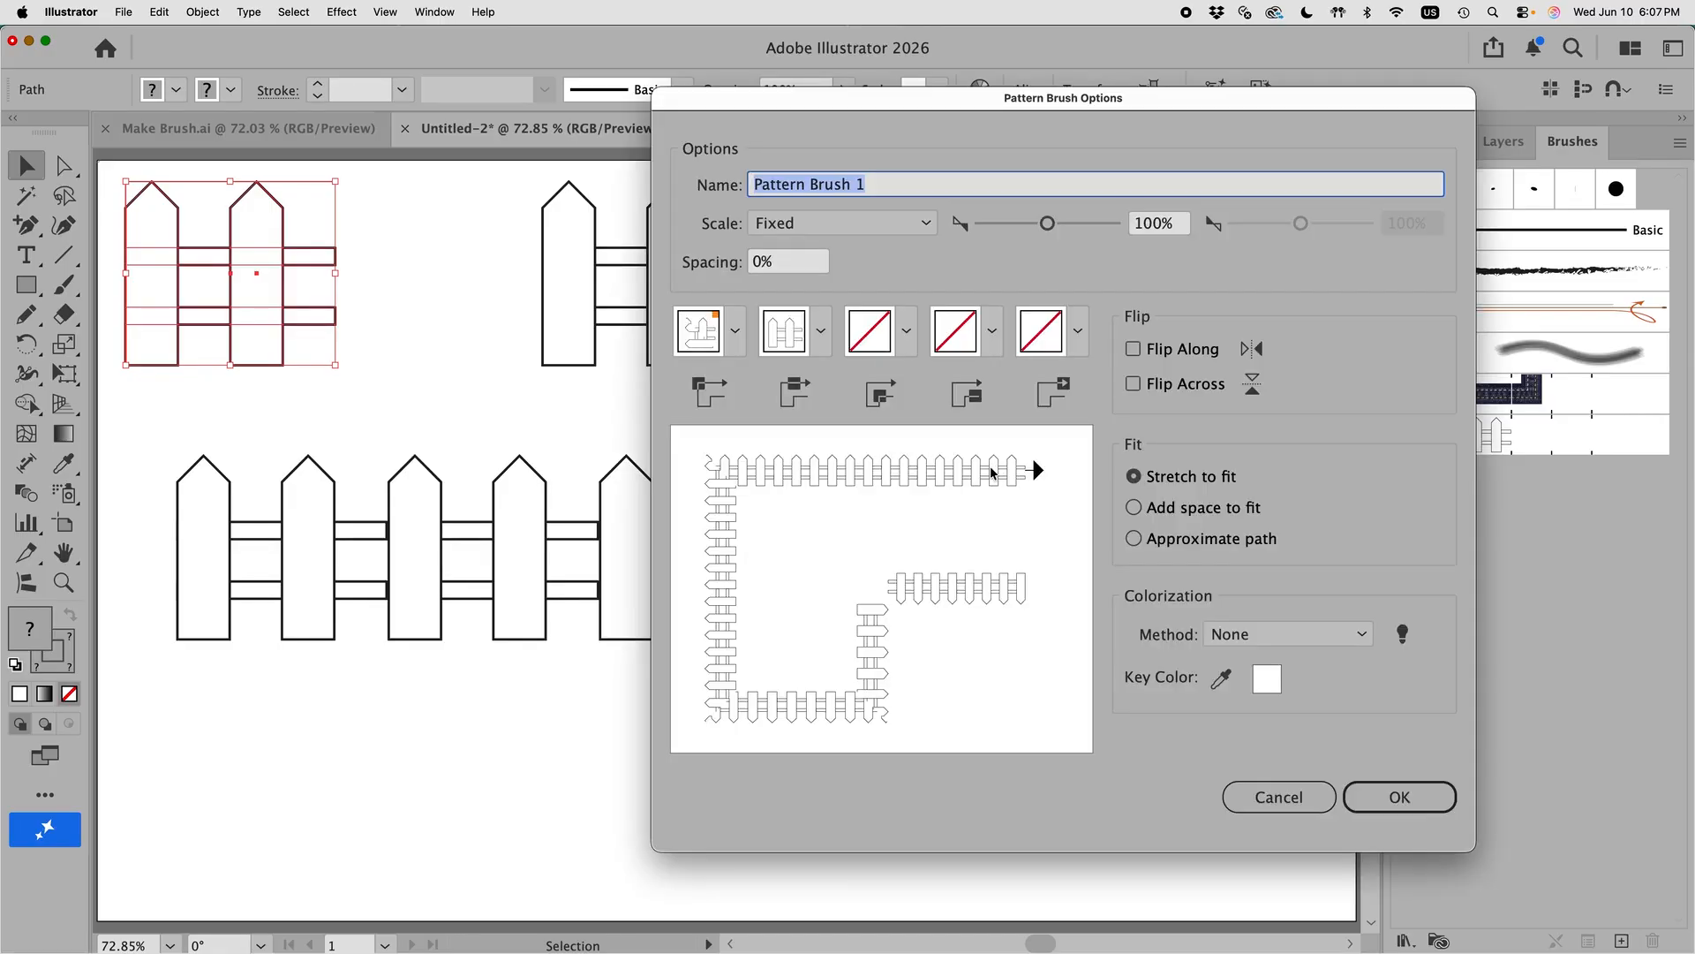
text(Picket )
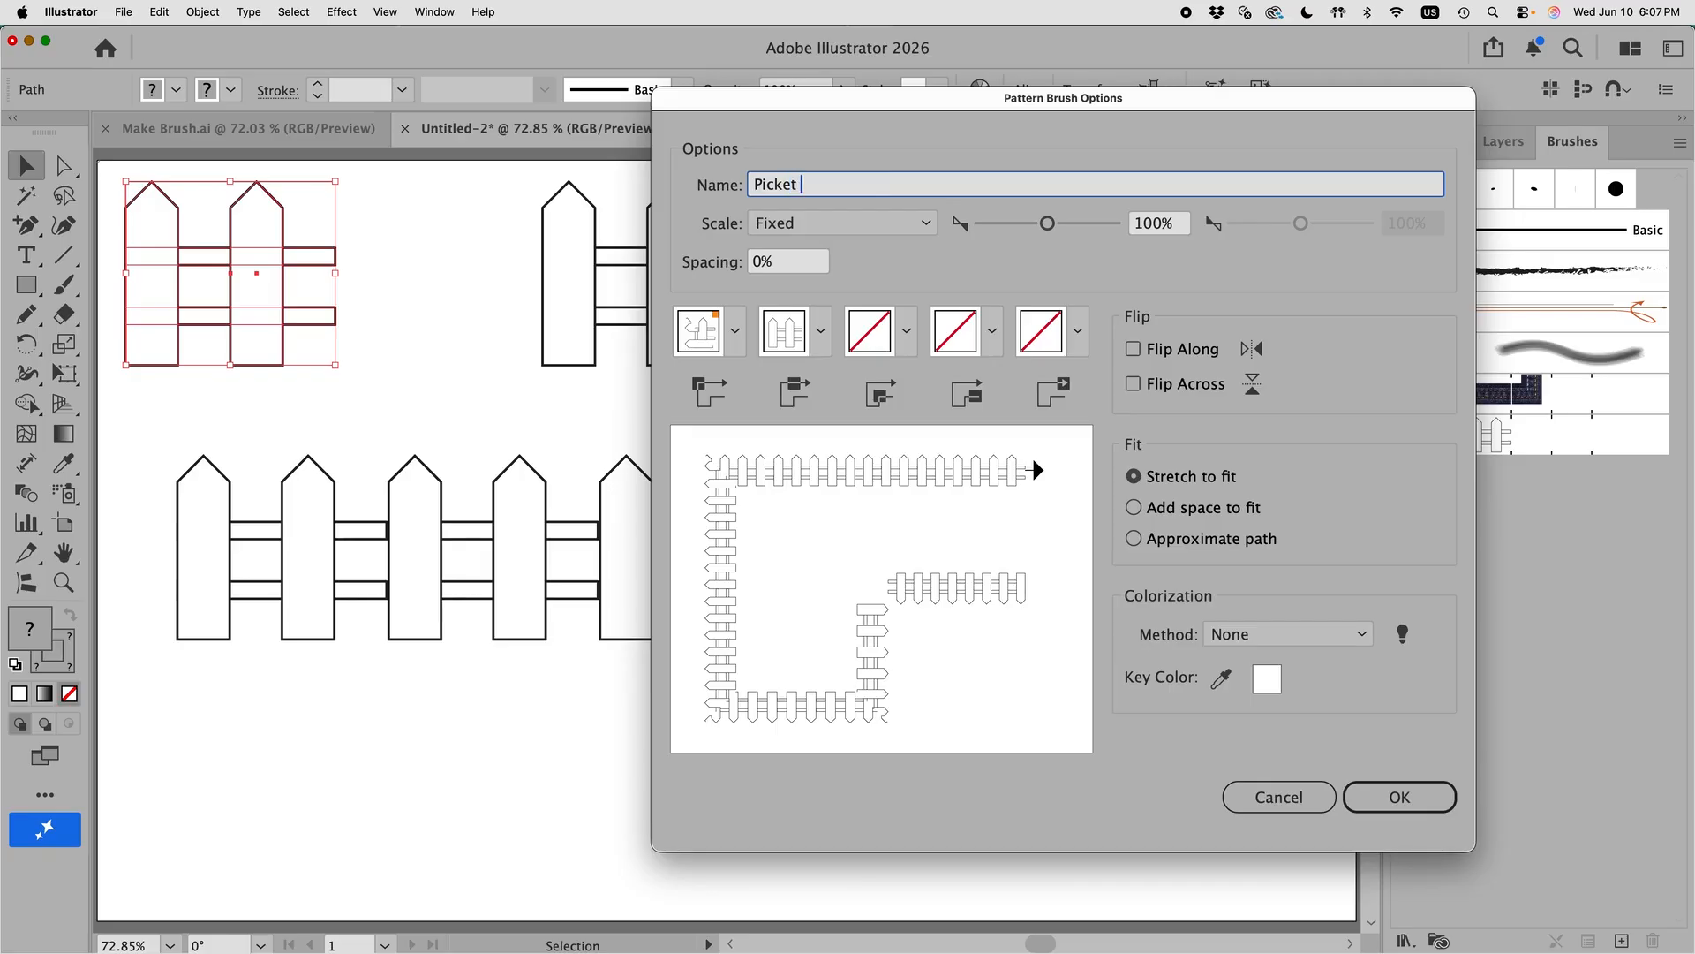
text(Fence 2)
click(1408, 797)
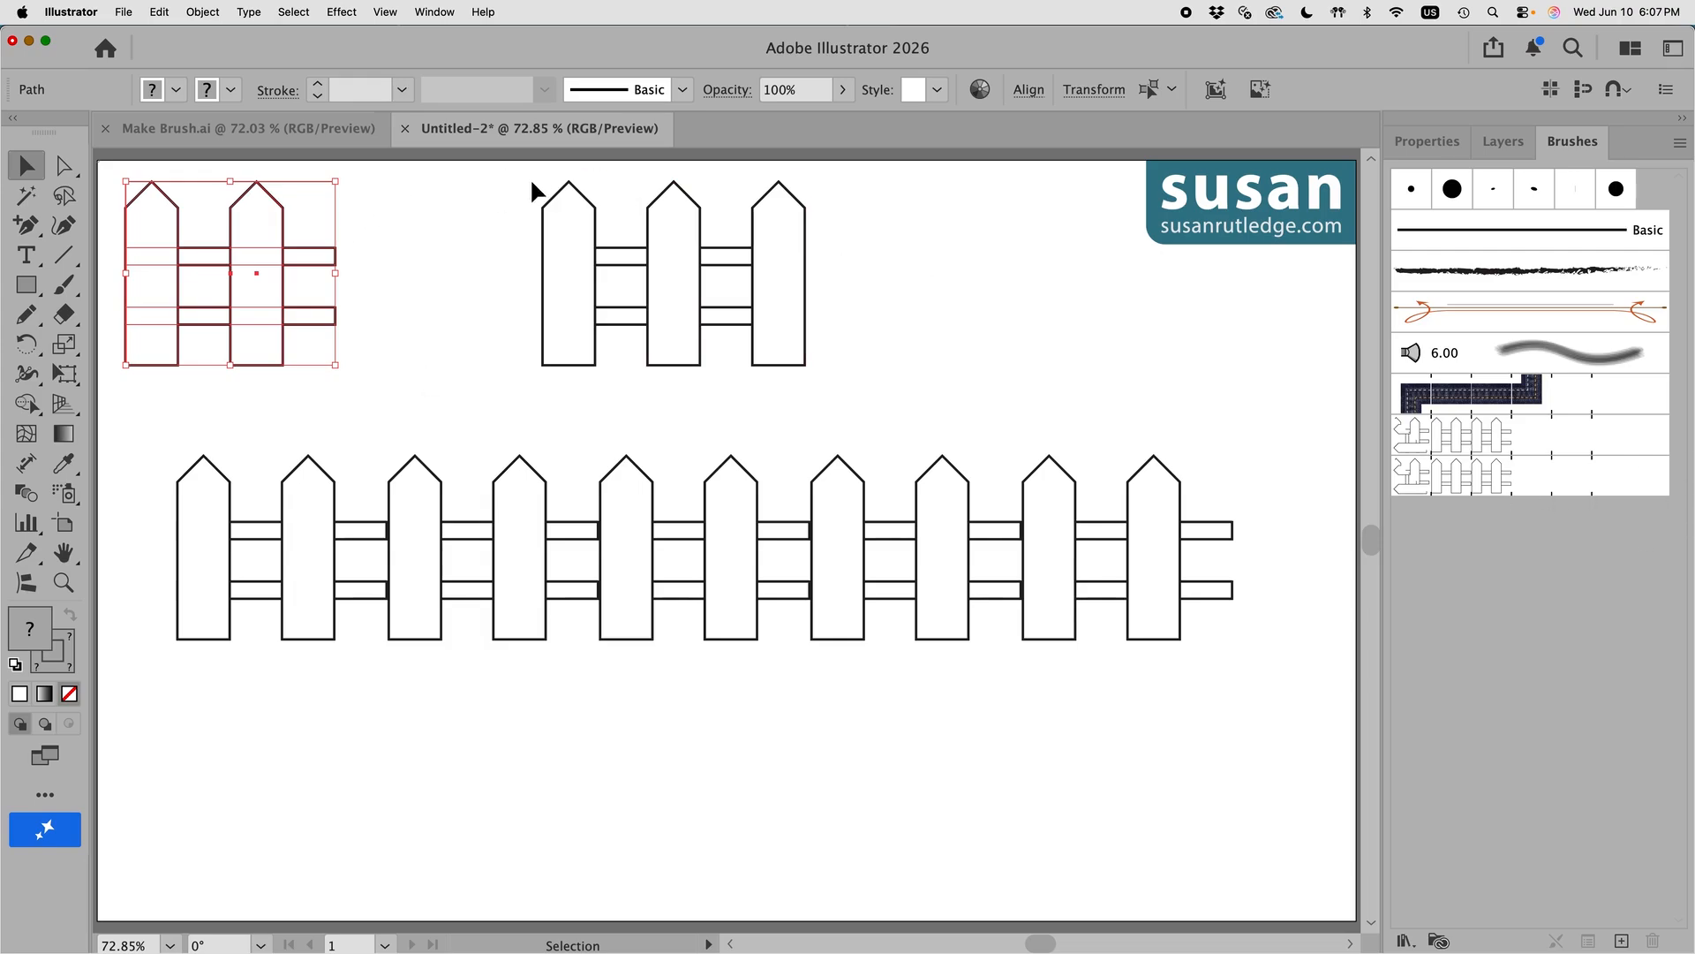
Step: Alt-drag a copy of the middle fence into the Brushes panel to save it as another pattern brush
drag(532, 183, 827, 375)
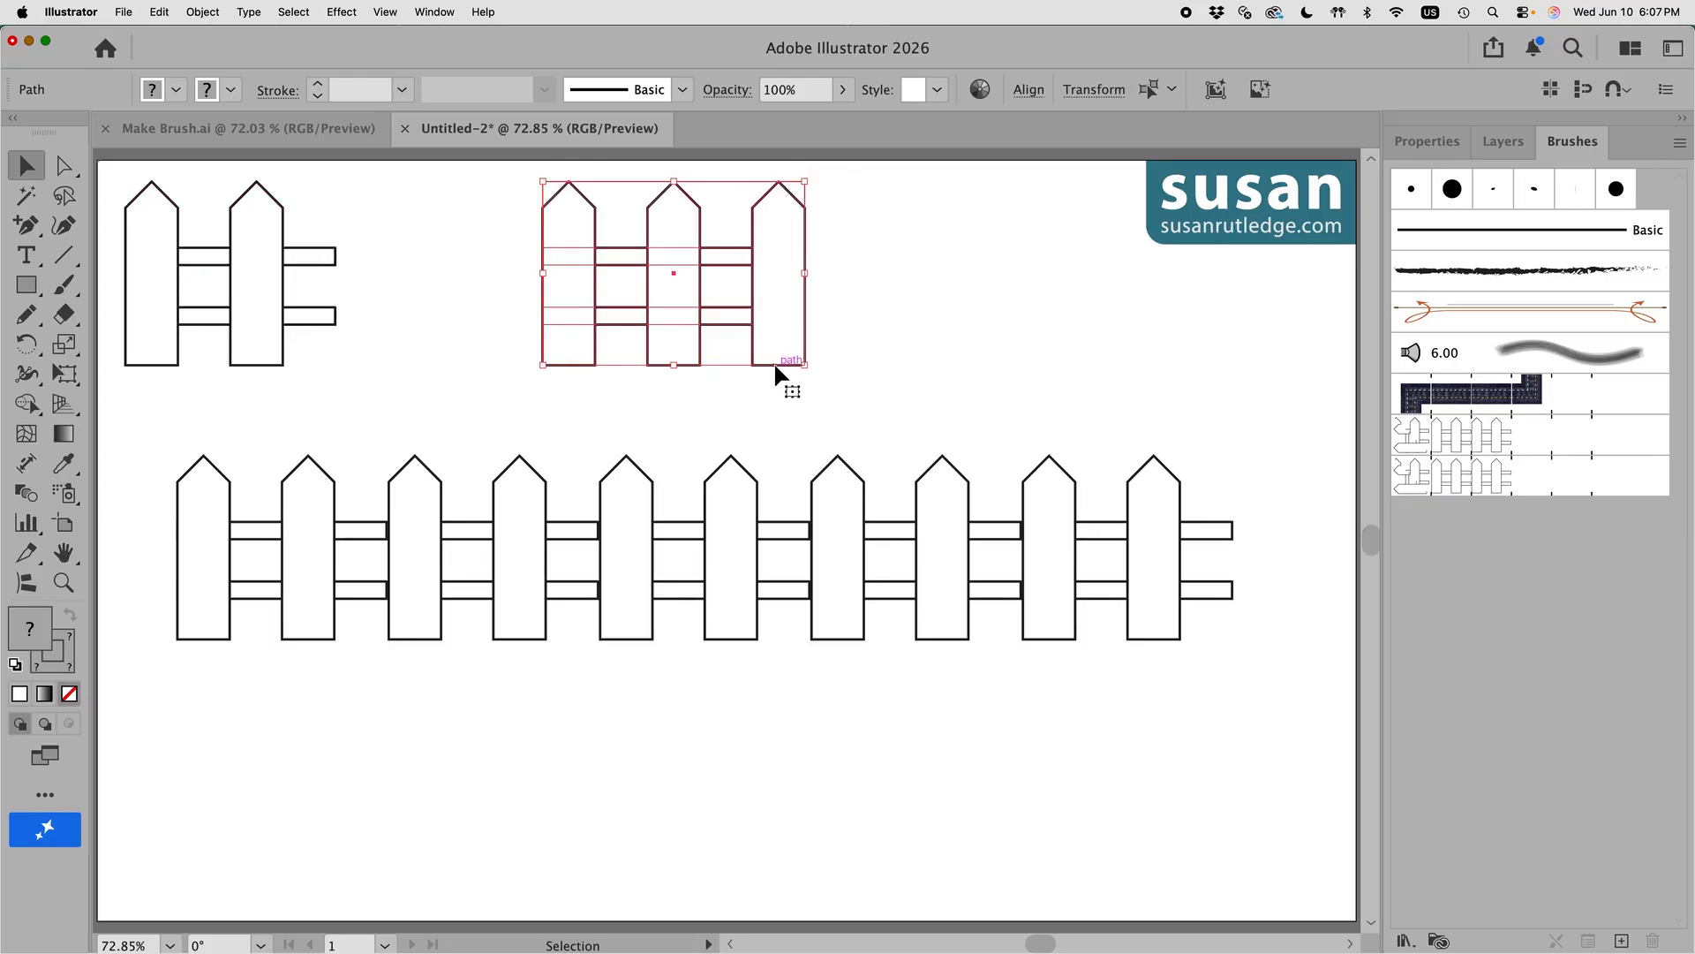
mouse_move(774, 362)
mouse_down()
mouse_move(1572, 547)
mouse_move(1621, 480)
mouse_up()
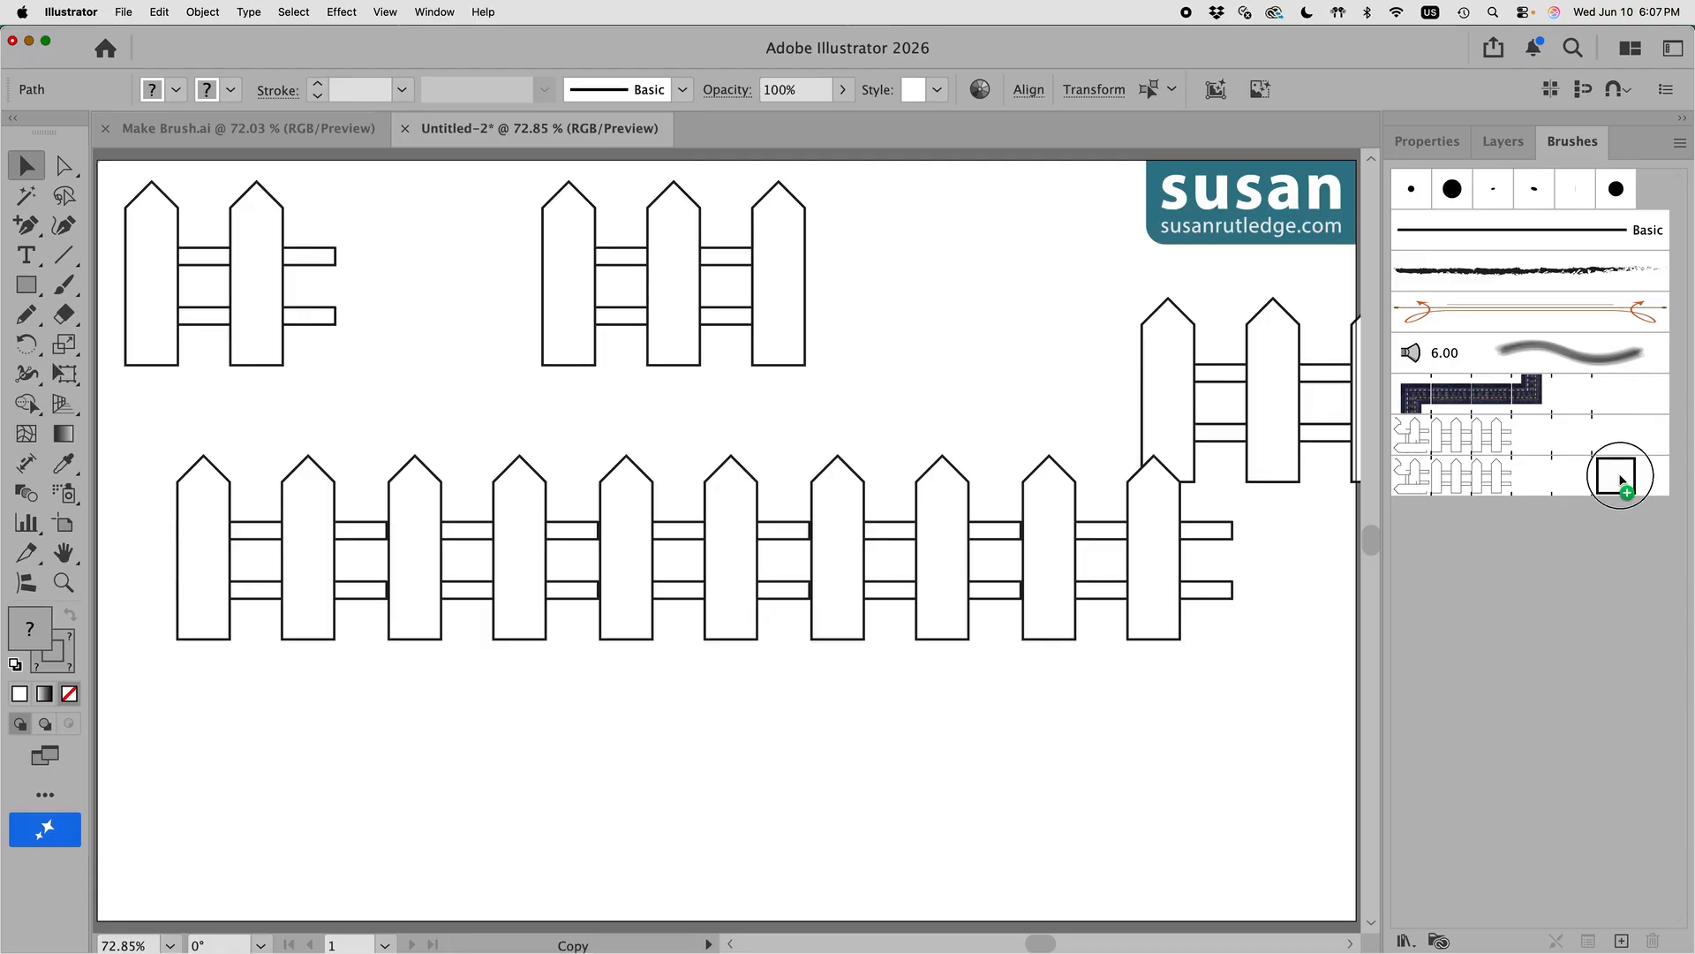
drag(1621, 480, 1622, 480)
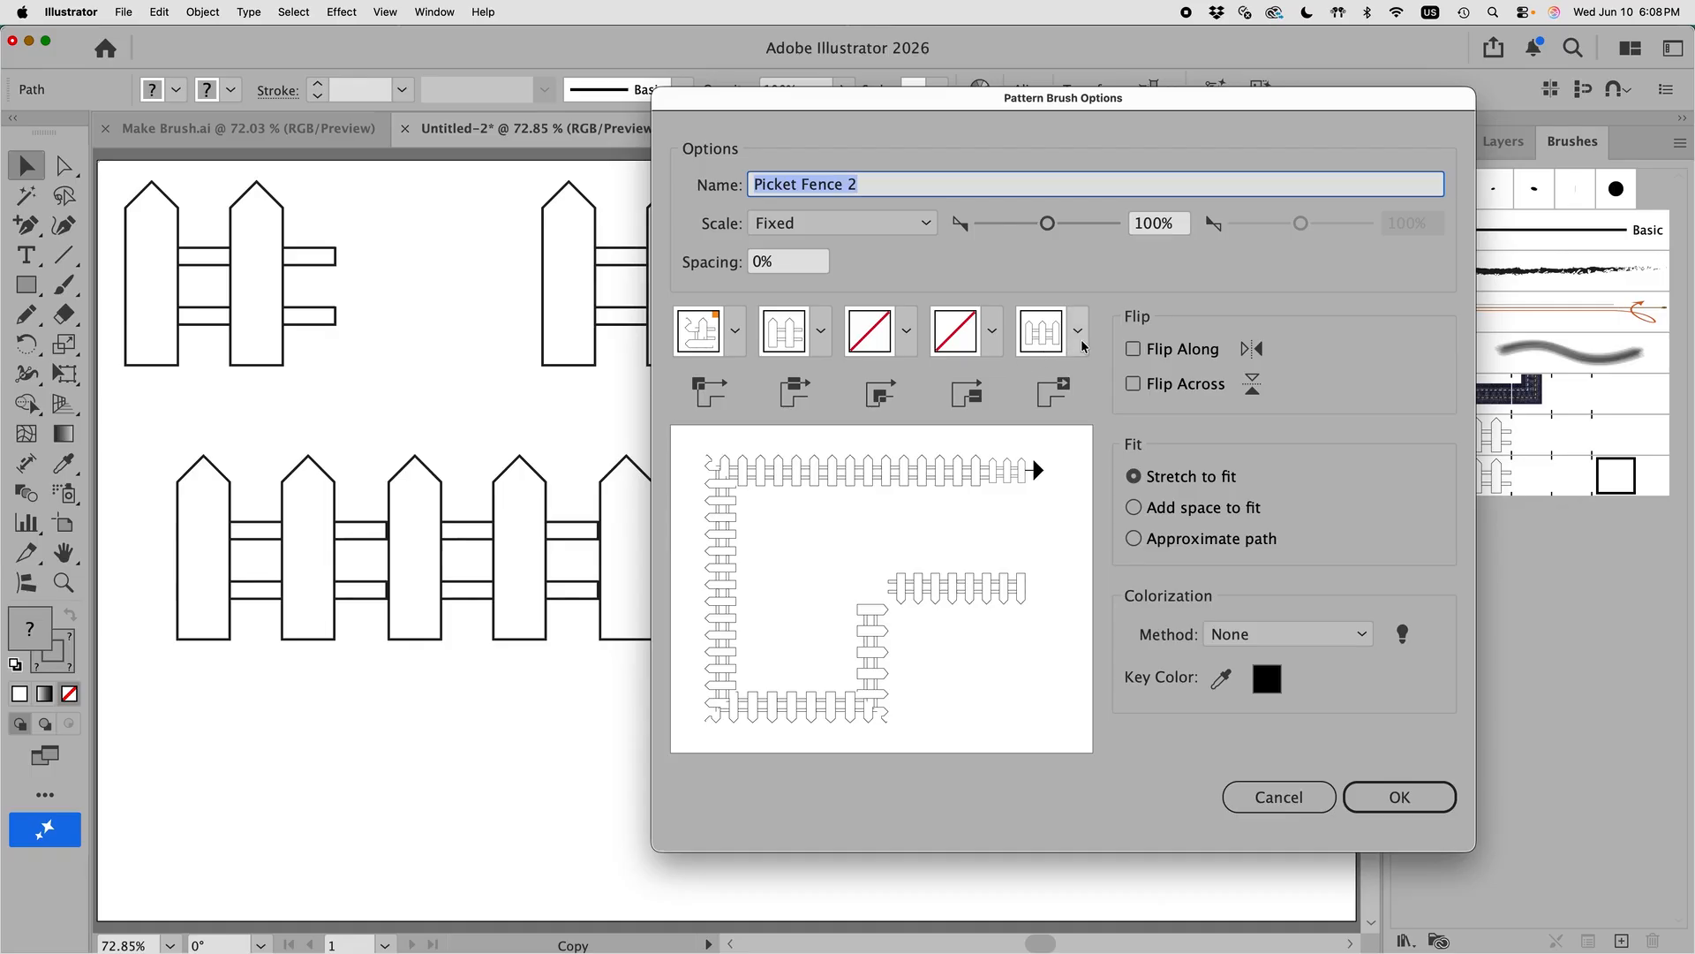
click(1407, 800)
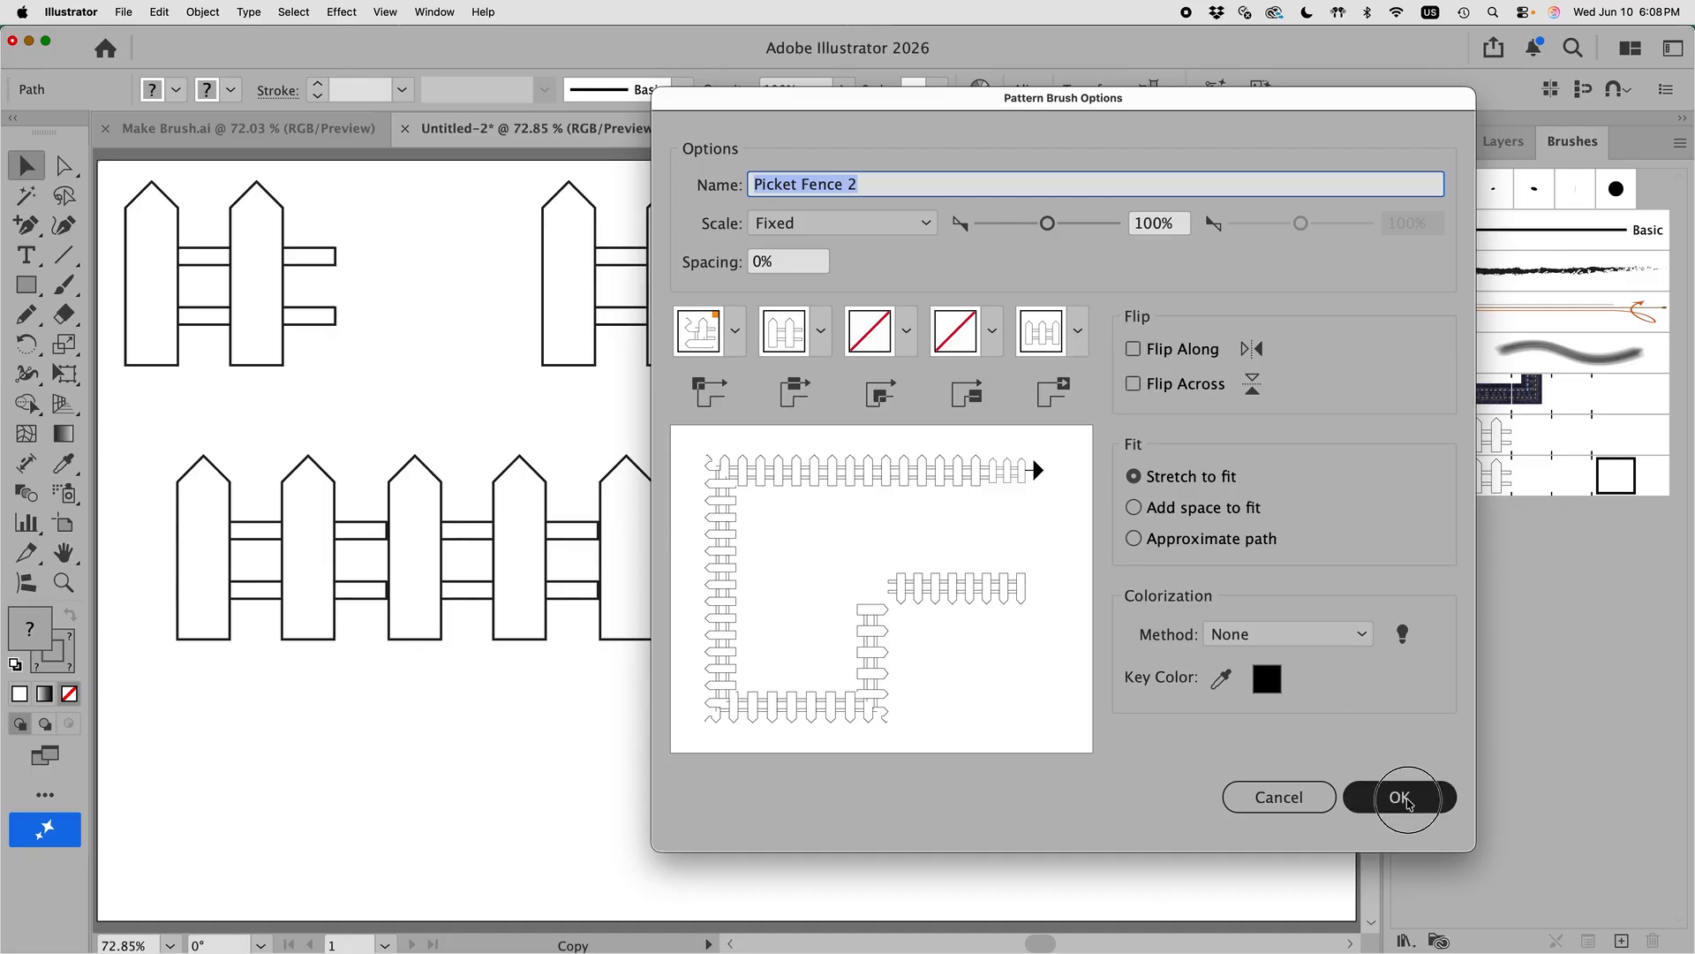
click(998, 697)
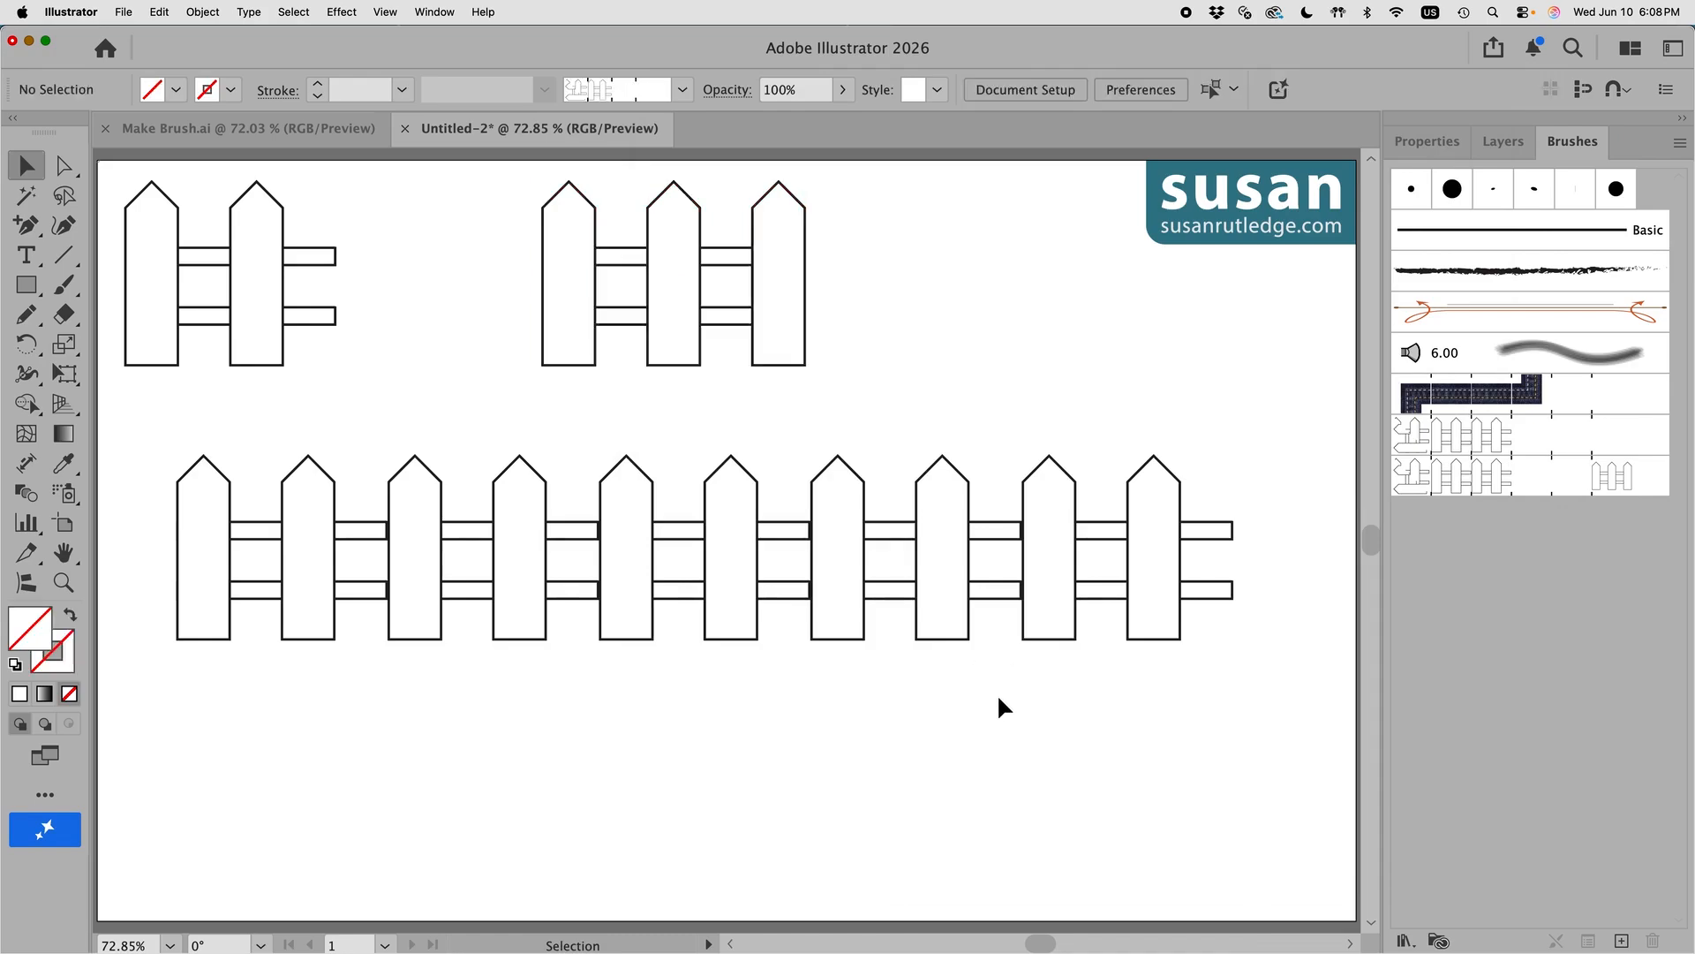
Step: Apply the Picket Fence 2 brush to the long fence line, then reselect it in Properties
click(1076, 627)
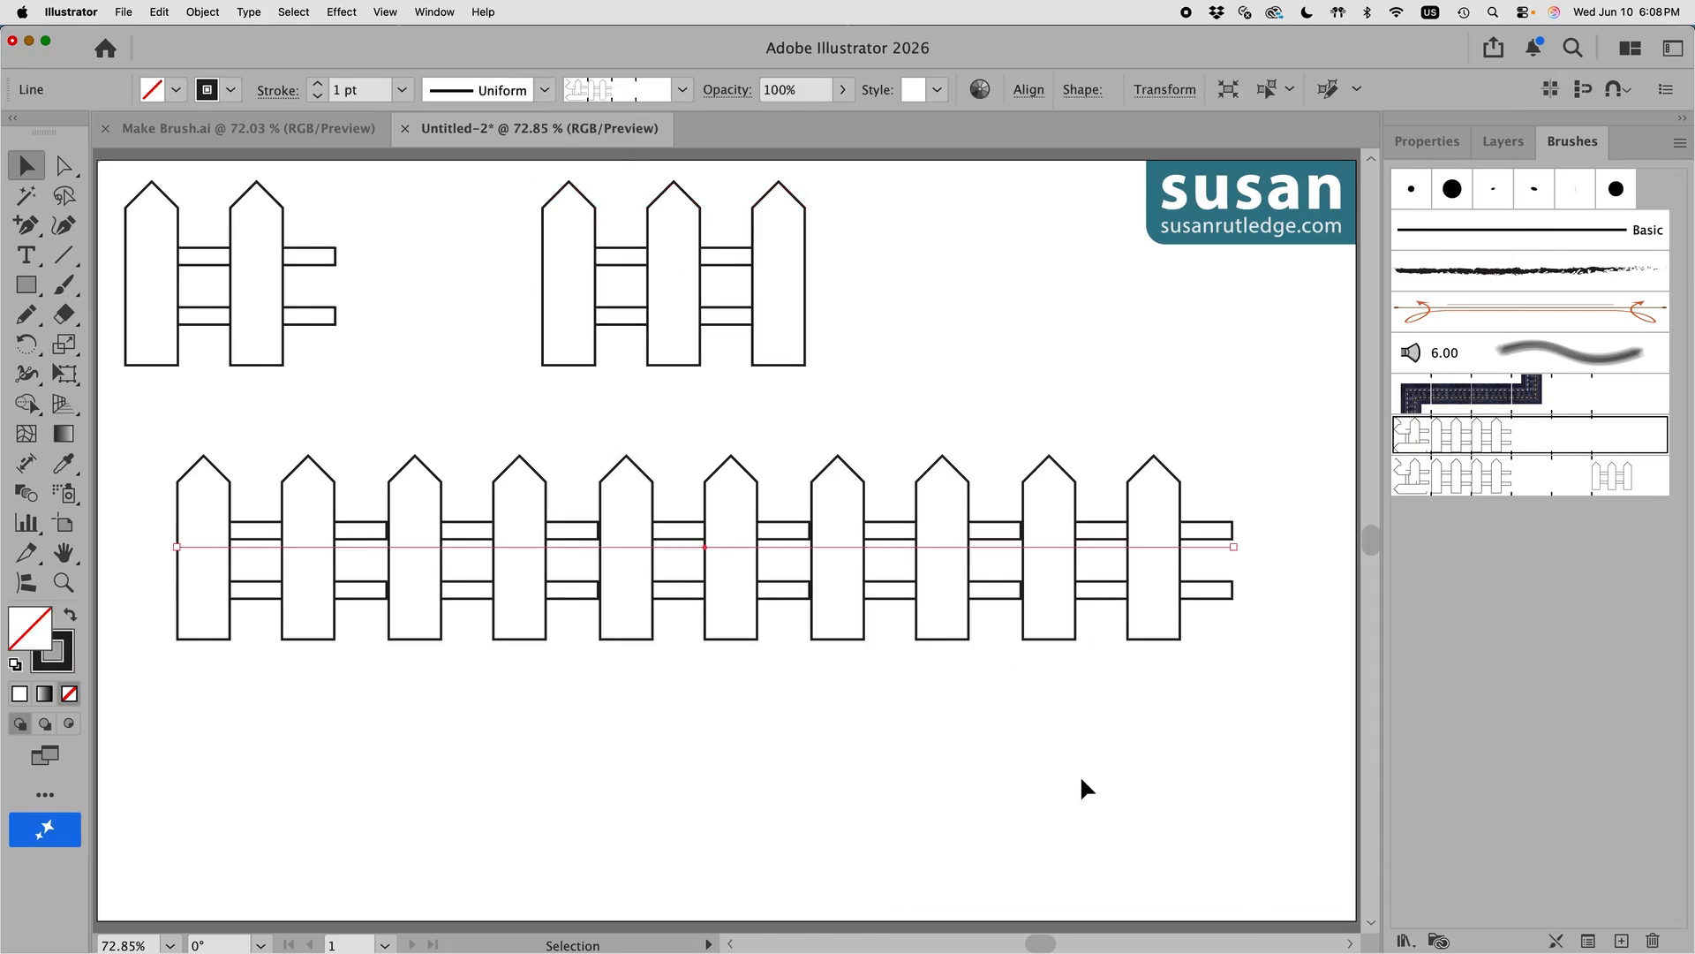
click(1470, 477)
click(1190, 848)
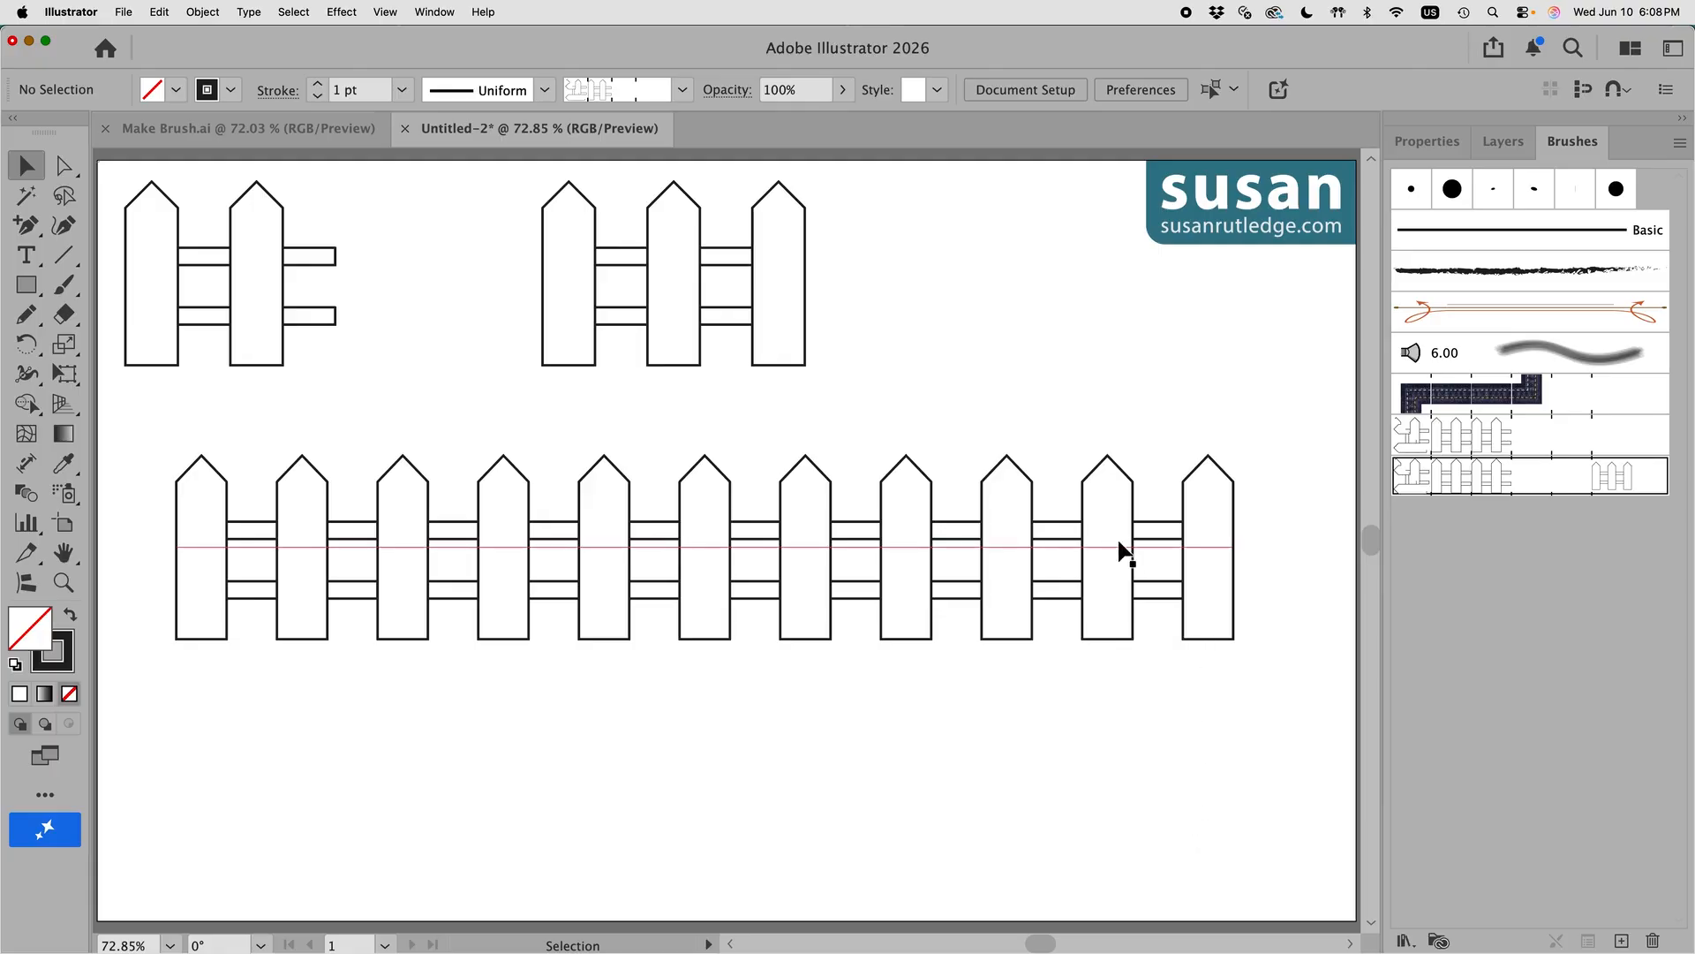
click(1109, 558)
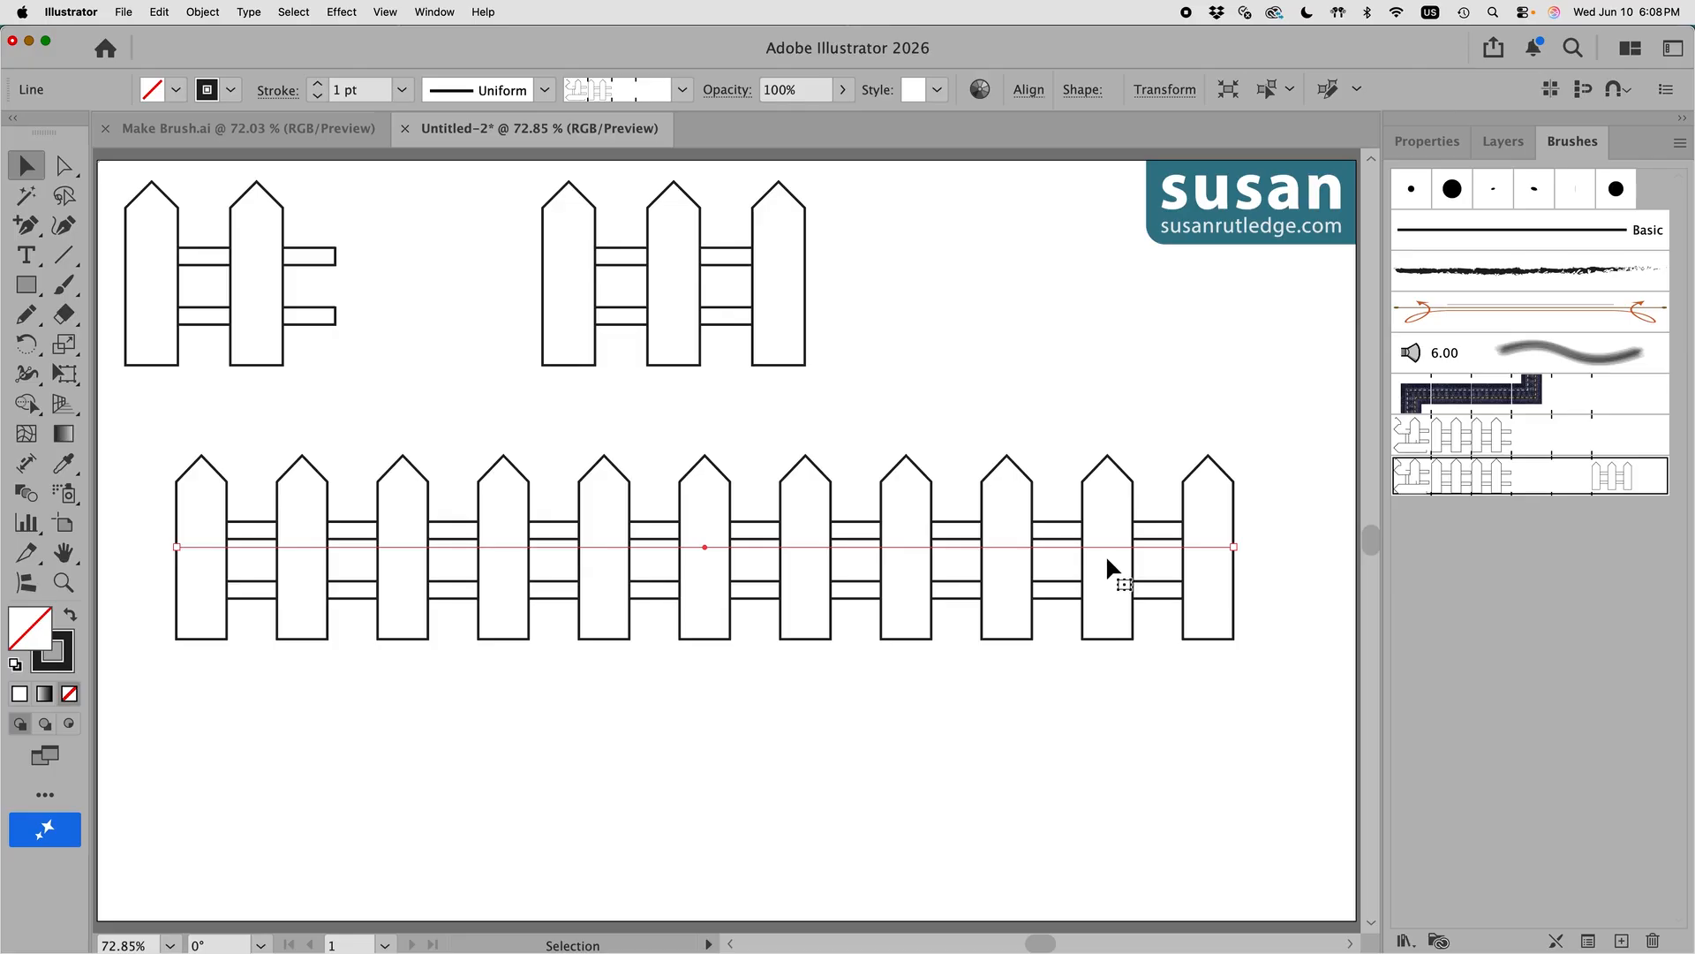
click(1434, 145)
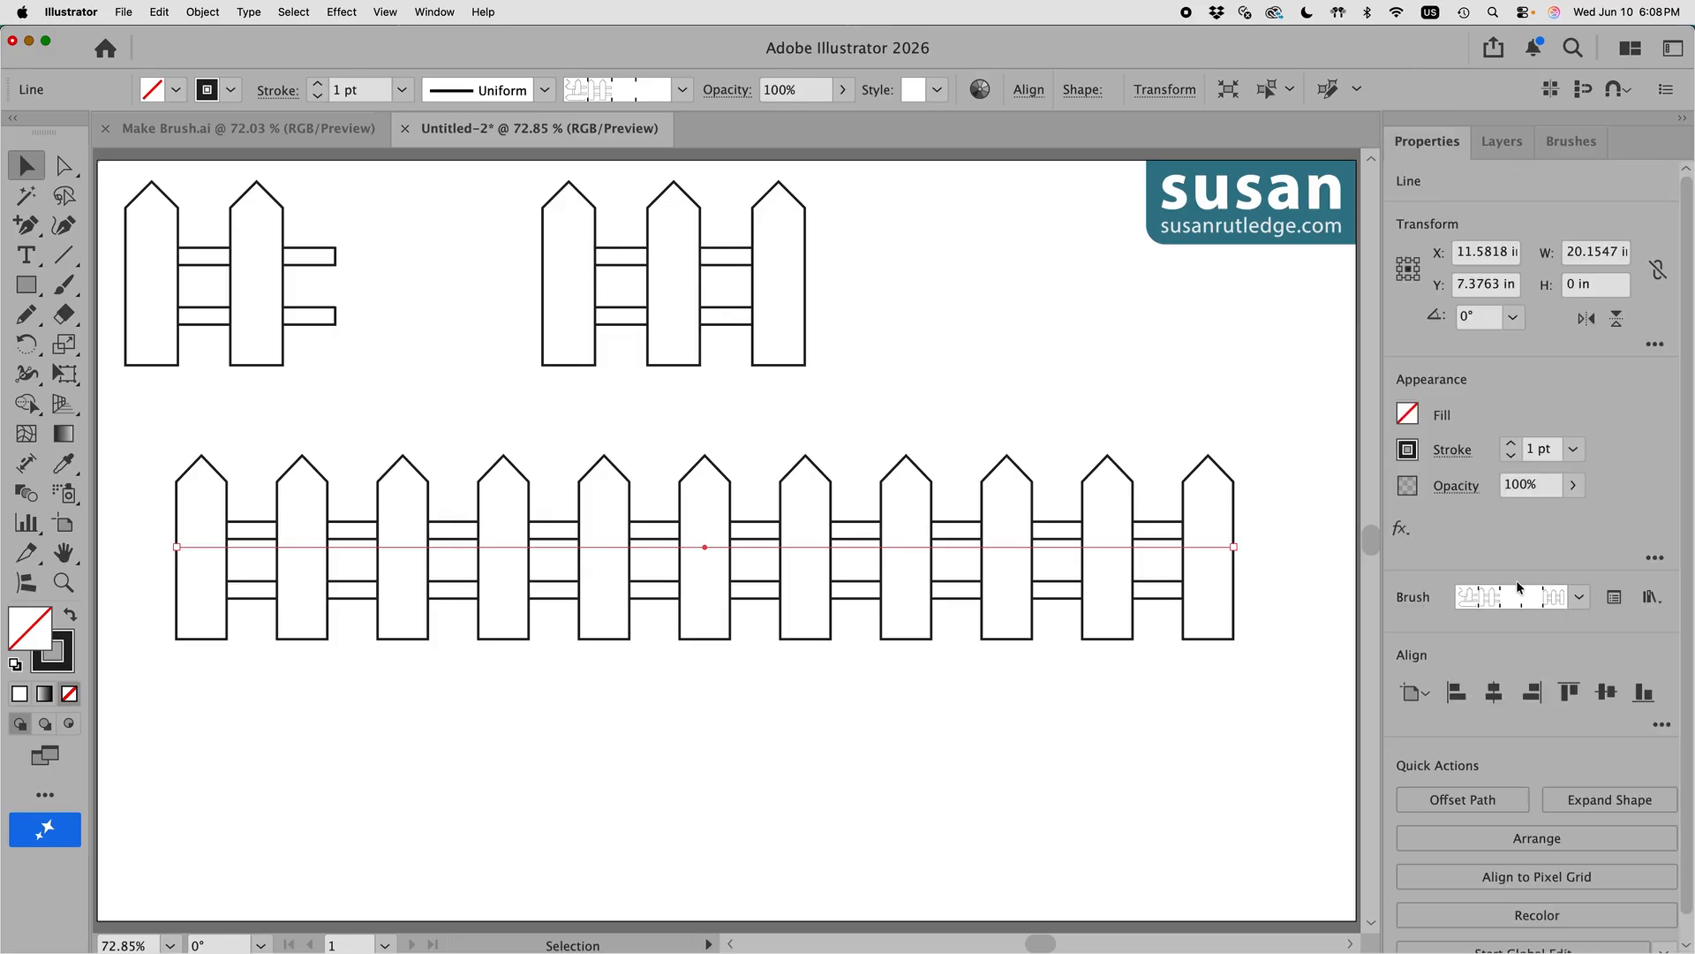
Step: Step the long fence's stroke weight down to 0.5 pt, then up to 2 pt
click(1510, 456)
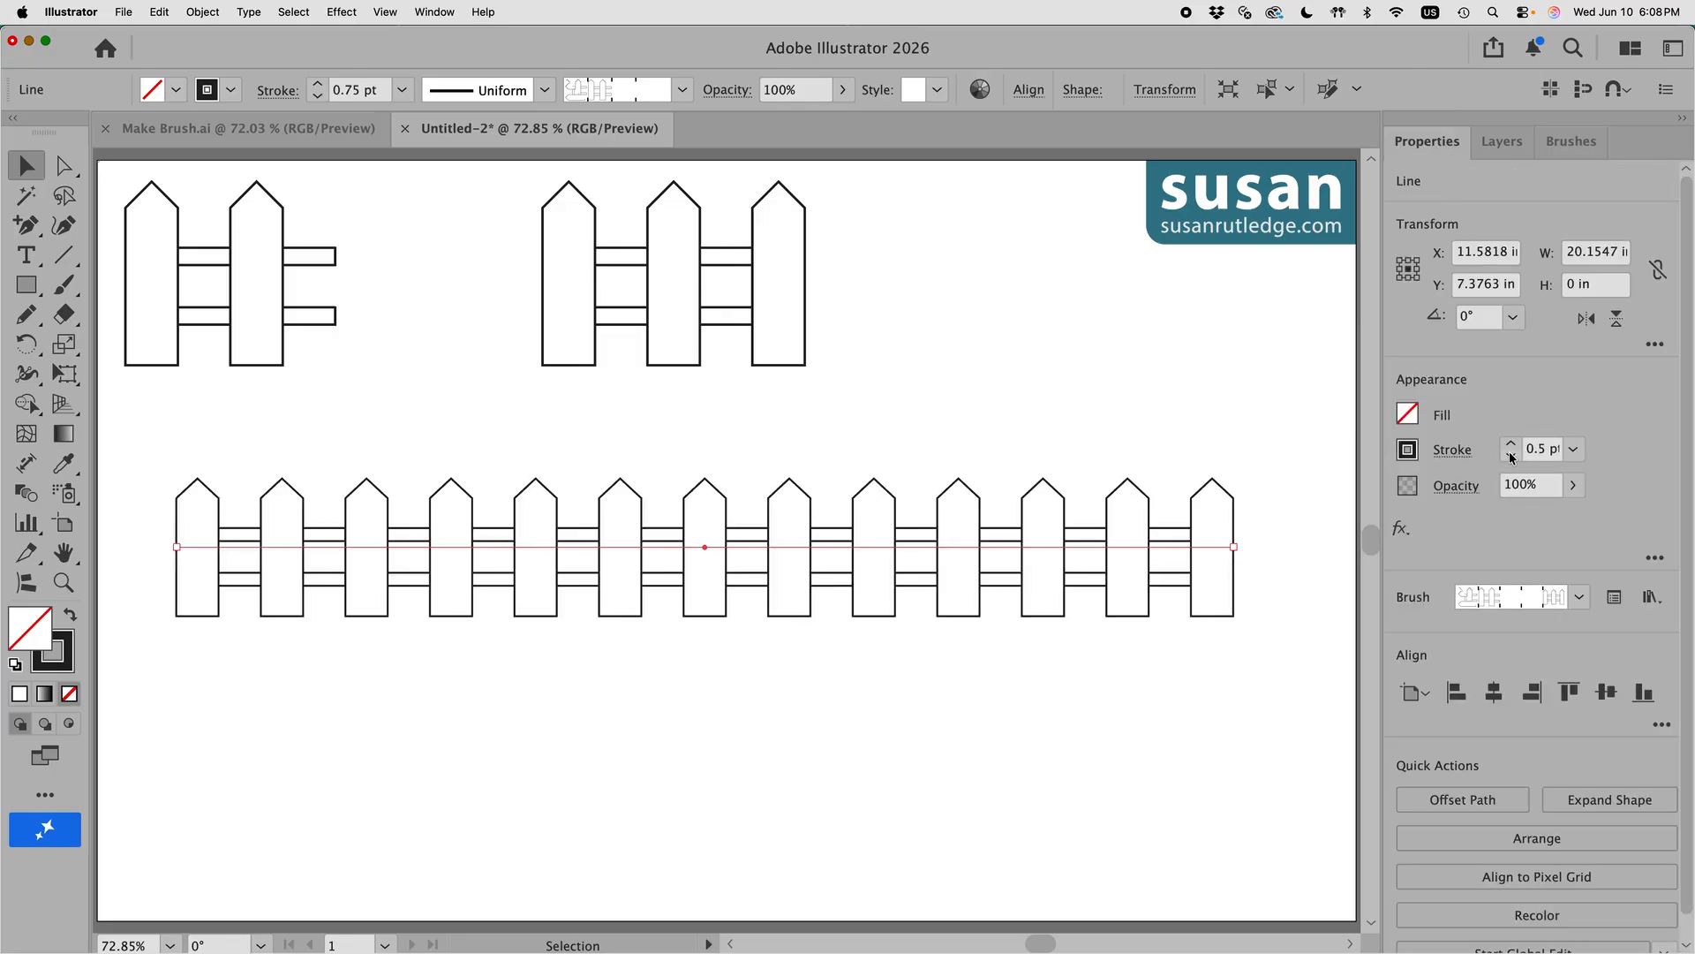
click(1508, 457)
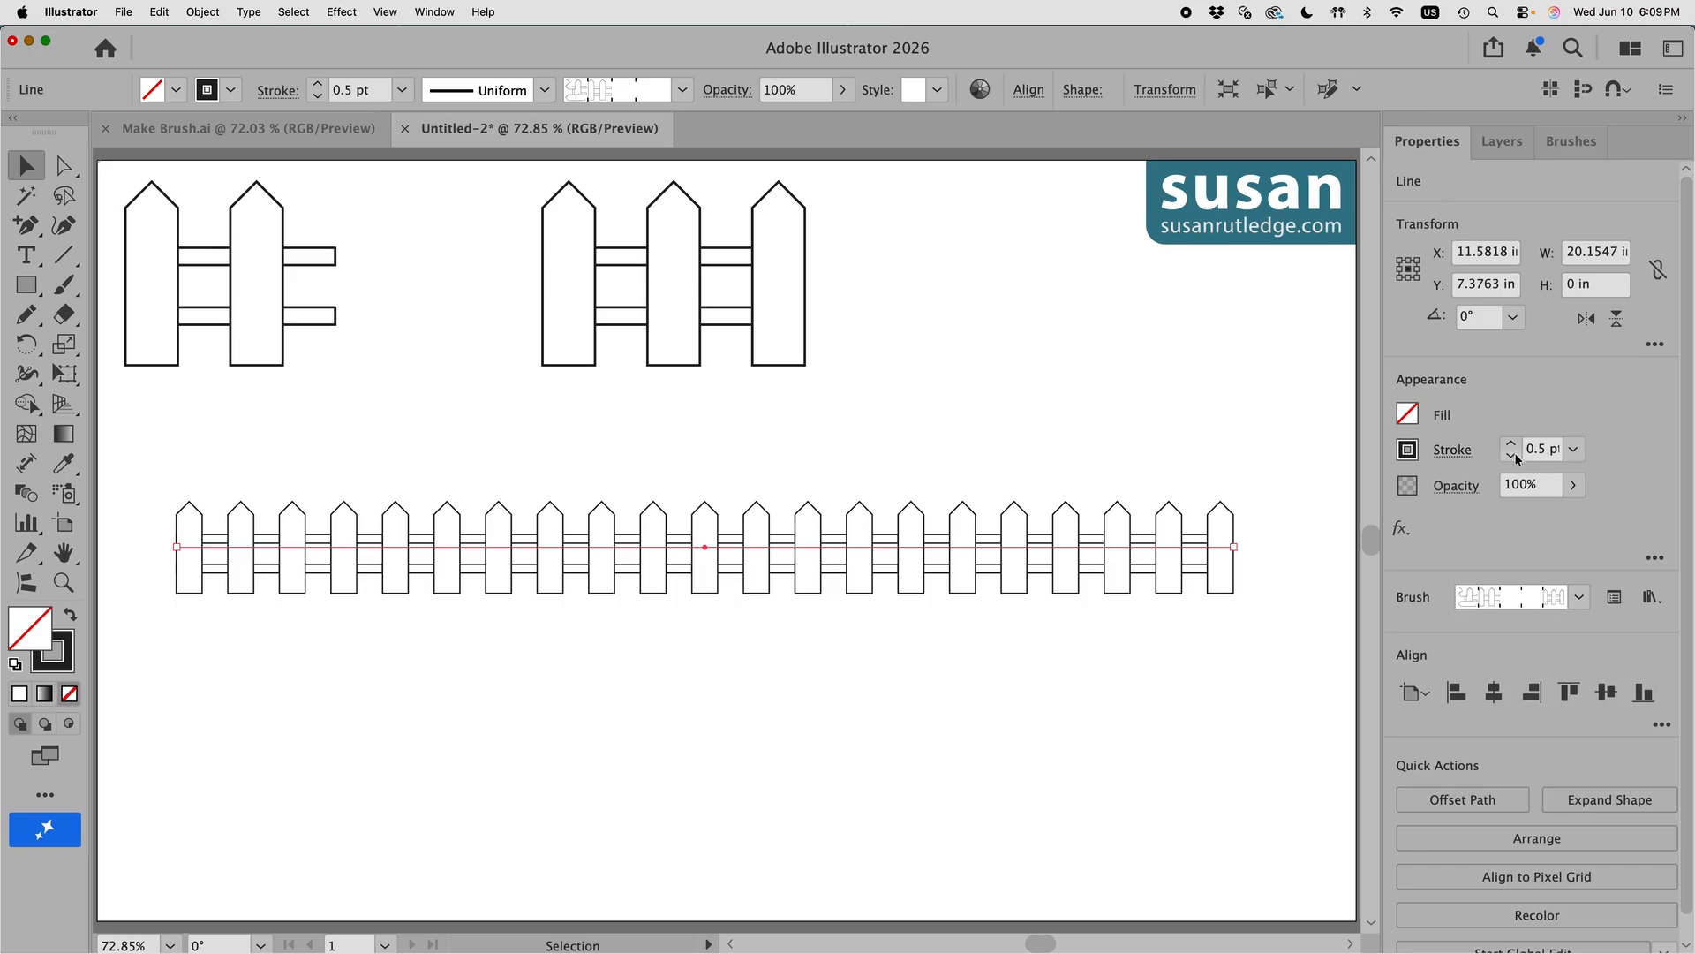
click(1511, 445)
click(1511, 444)
click(1510, 444)
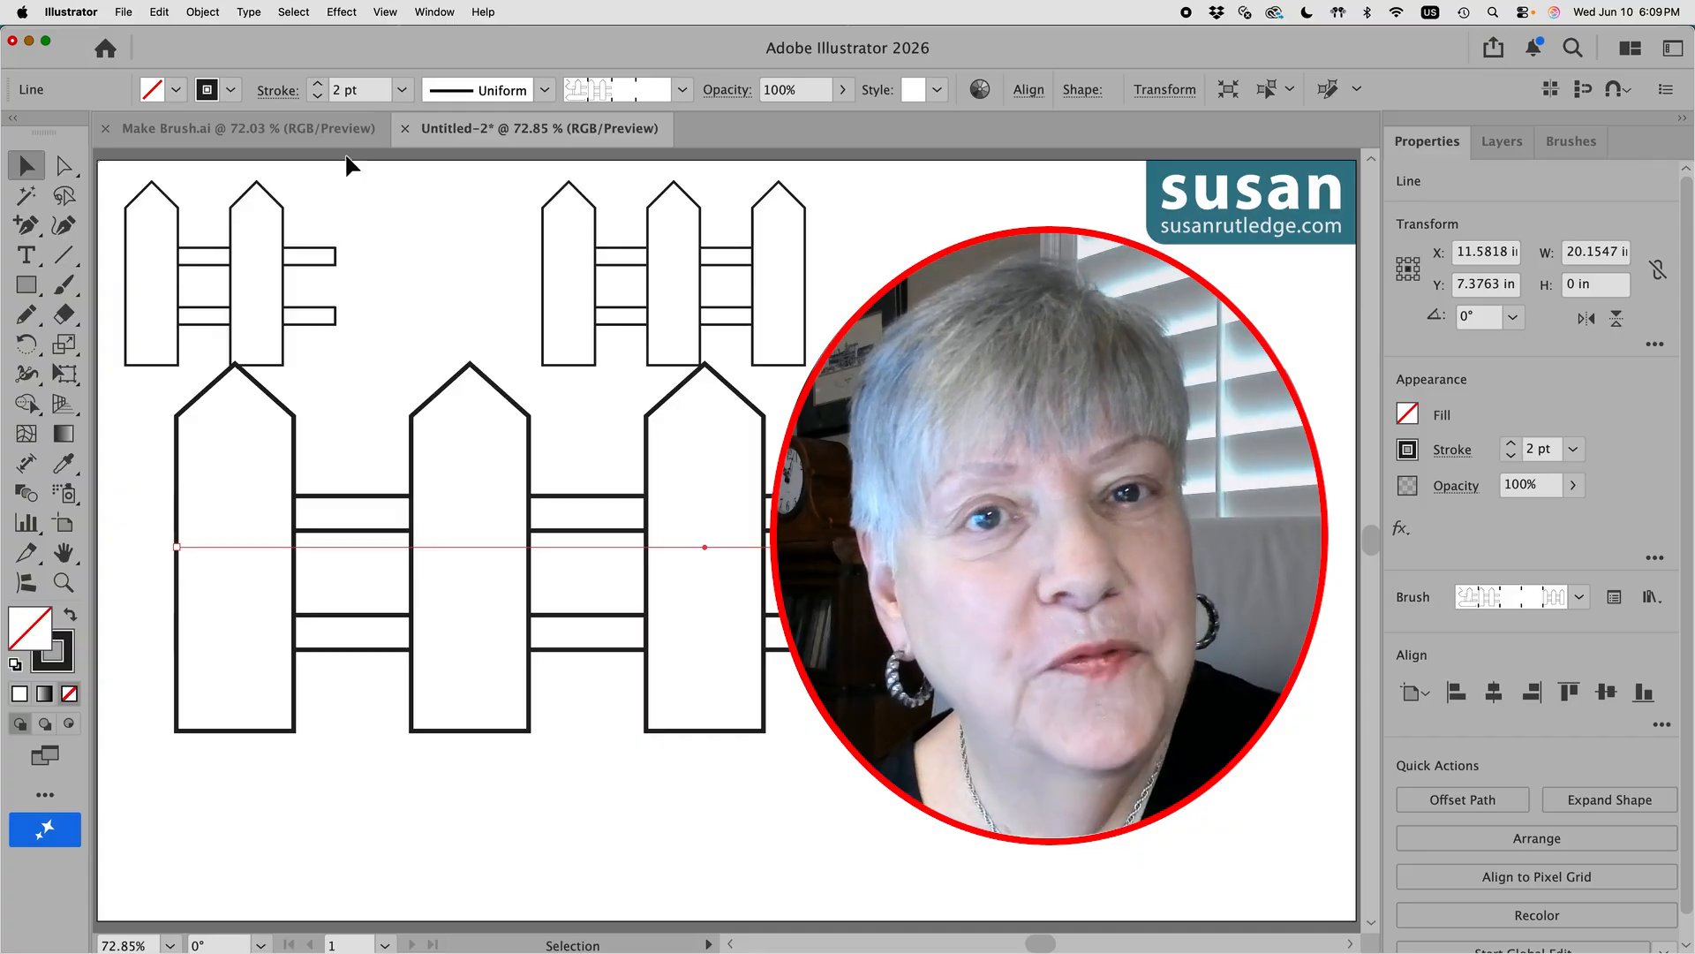
Step: Switch to the Make Brush.ai document tab
click(336, 125)
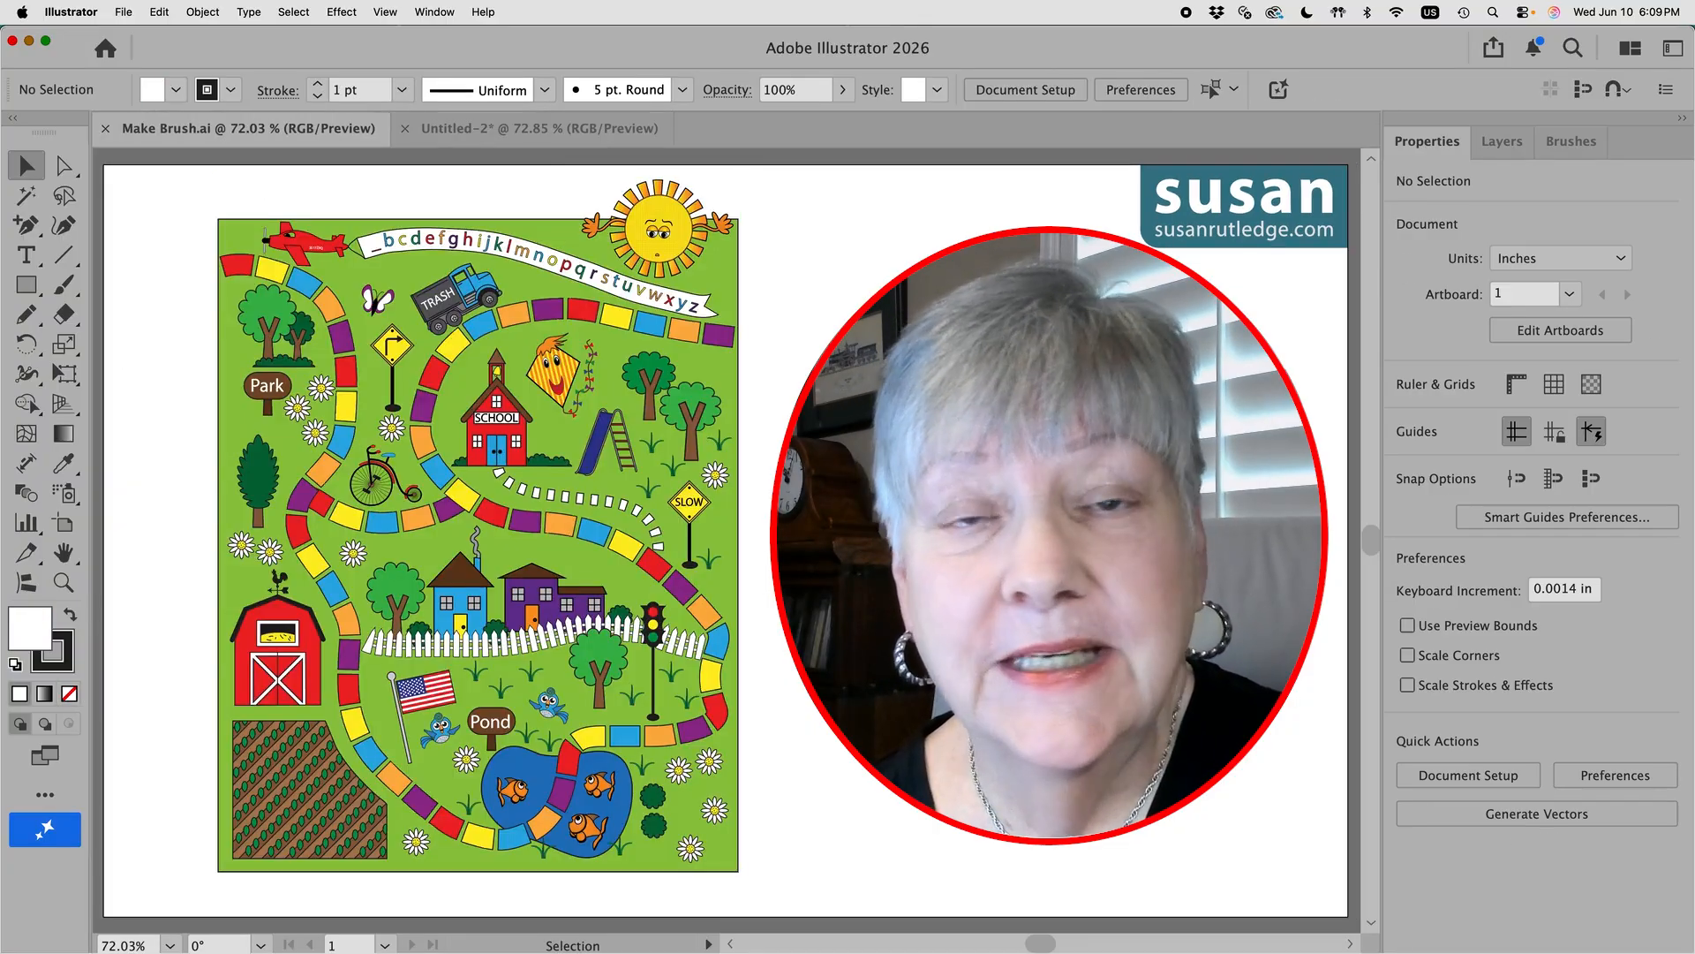